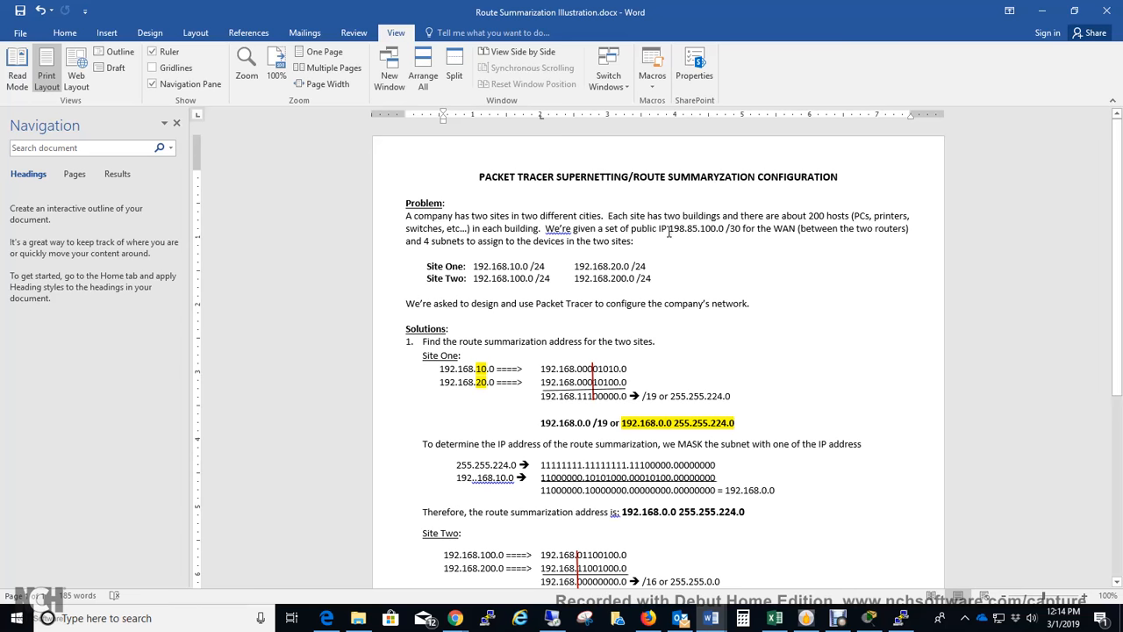
Review the problem's public WAN network and the Site One and Site Two subnets in the Word document.
left_click_drag(669, 230, 726, 234)
left_click(726, 236)
left_click_drag(670, 229, 720, 229)
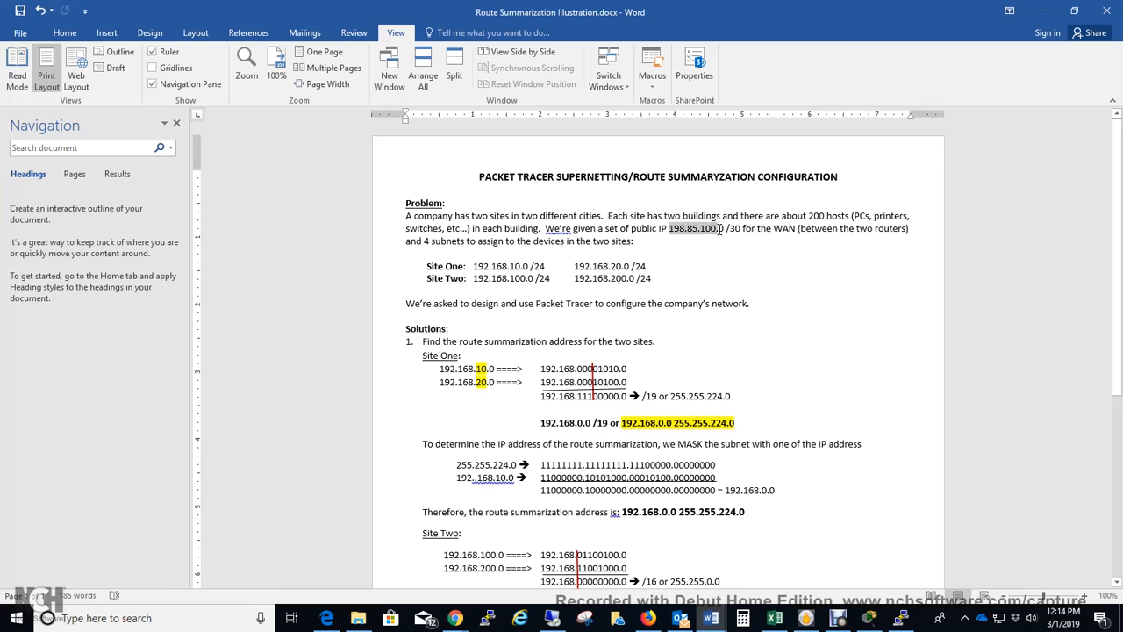
left_click(720, 230)
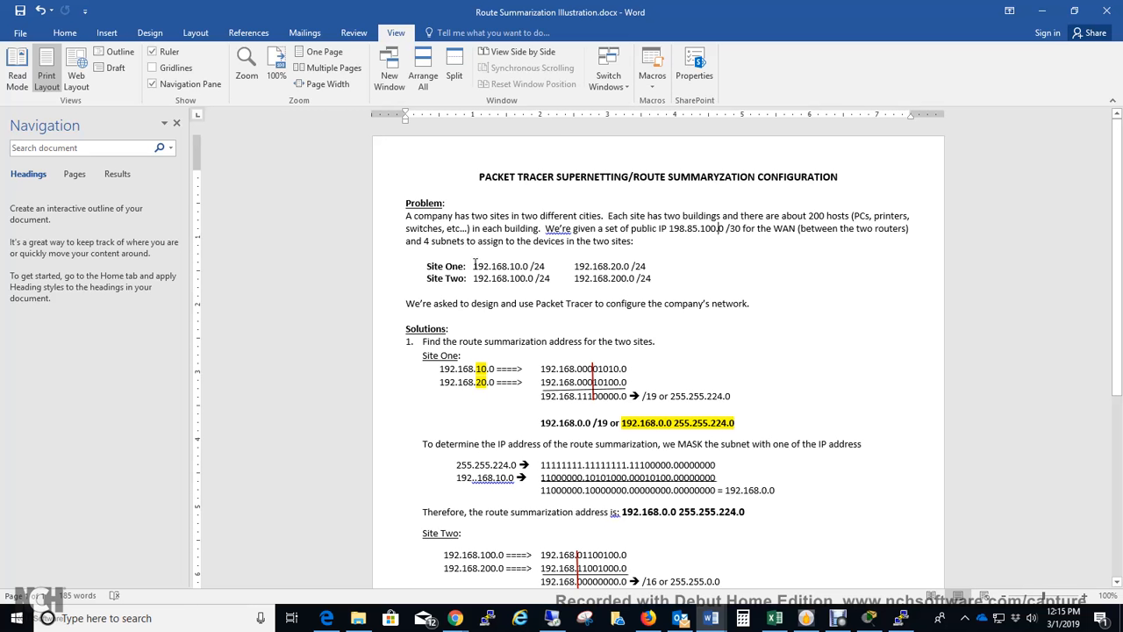
left_click_drag(484, 265, 649, 266)
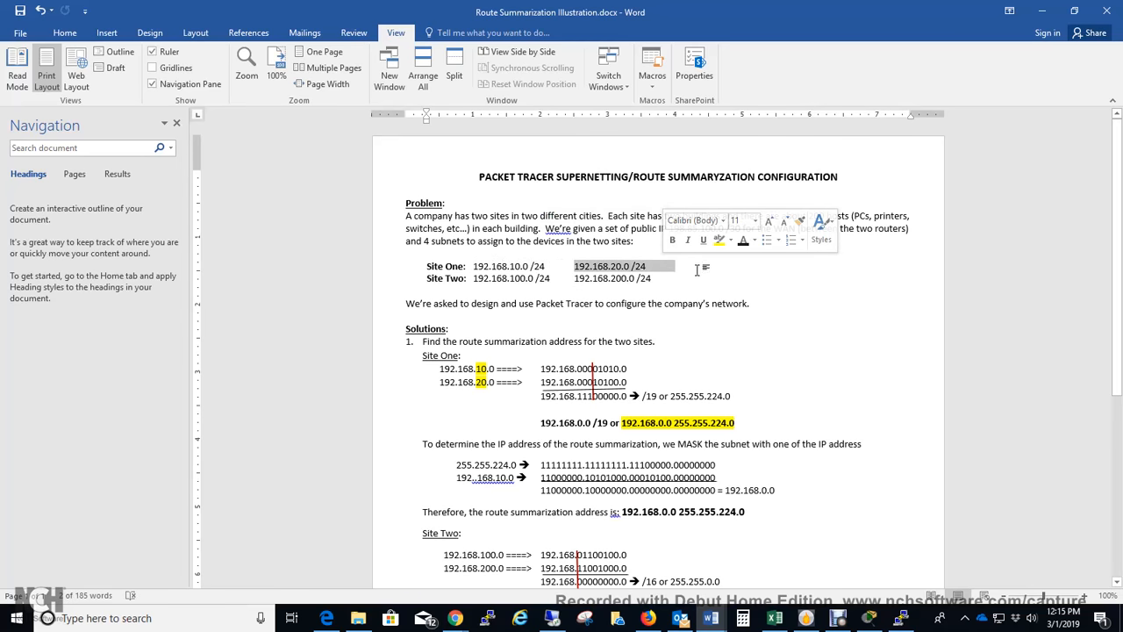
left_click(704, 275)
left_click_drag(474, 277, 654, 278)
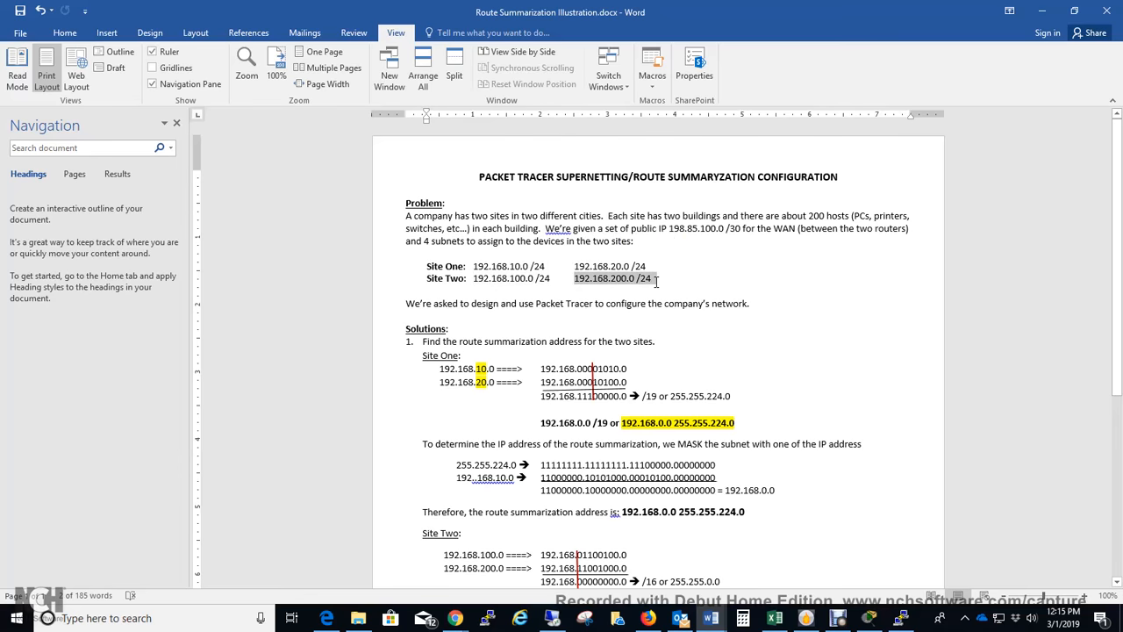
left_click(675, 284)
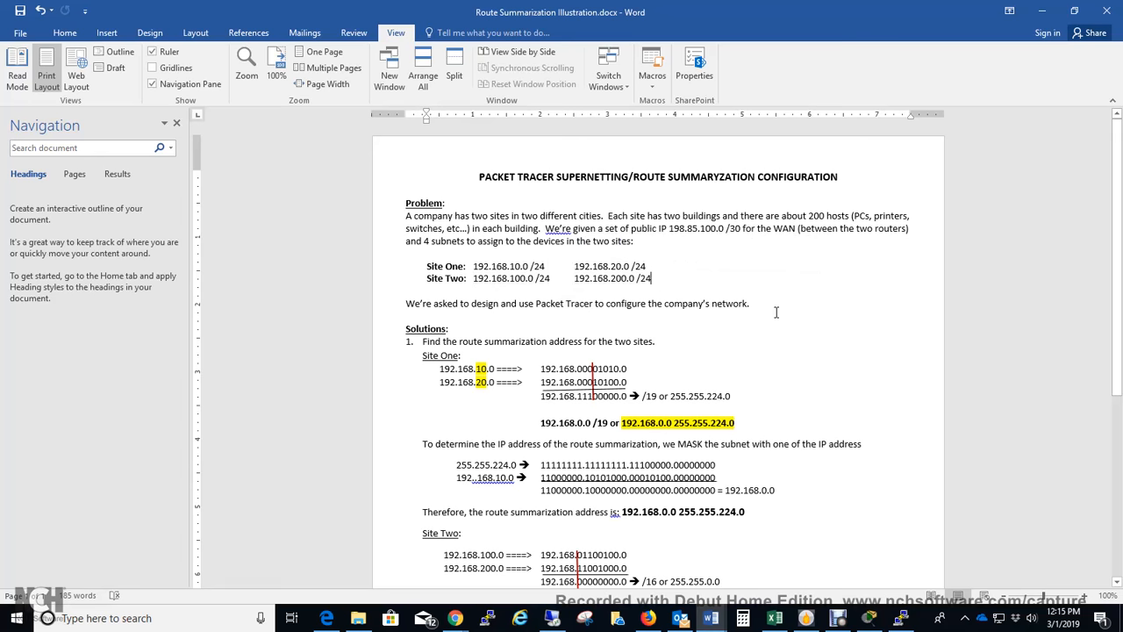
Examine the binary third octets of Site One's 192.168.10.0 and 192.168.20.0 subnets around the red common-bit line.
scroll(776, 312, "down", 3)
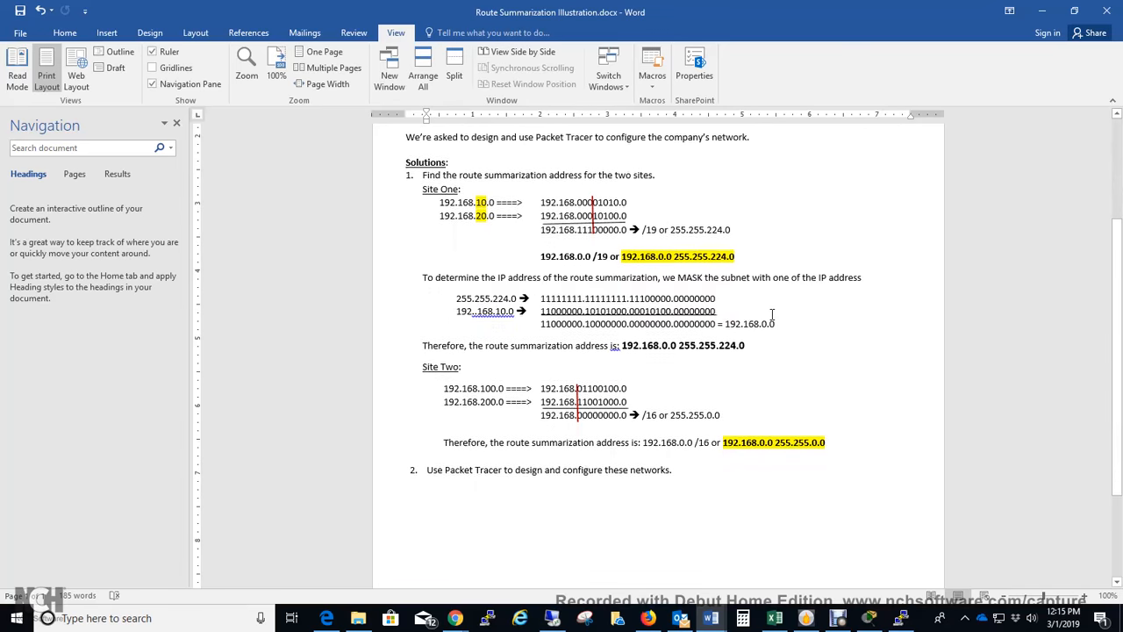
scroll(772, 314, "down", 1)
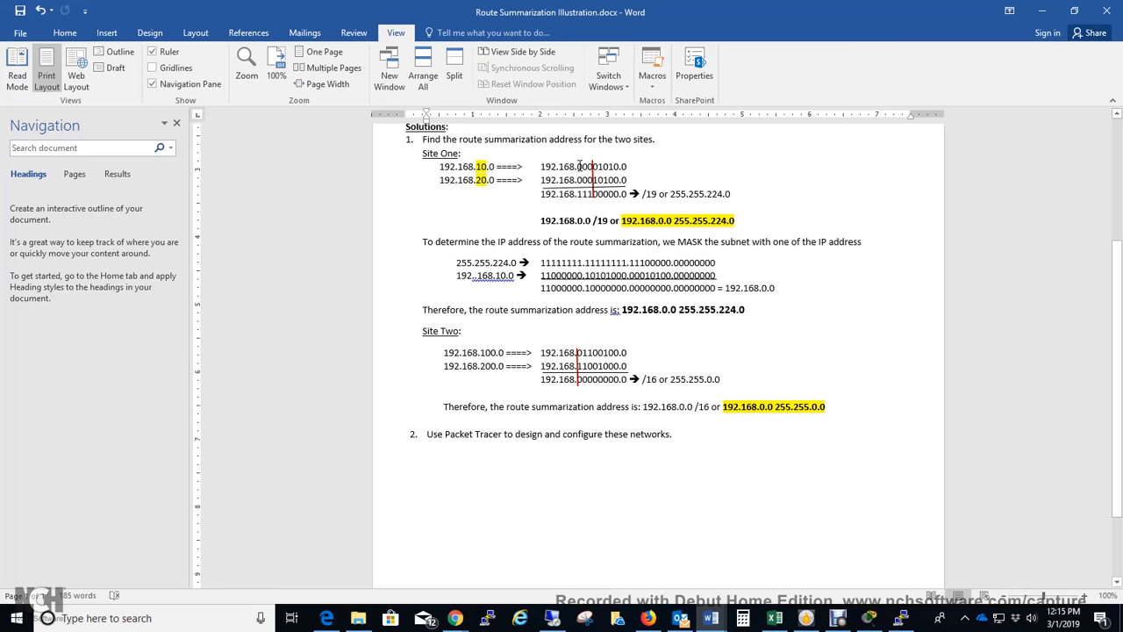
double_click(579, 165)
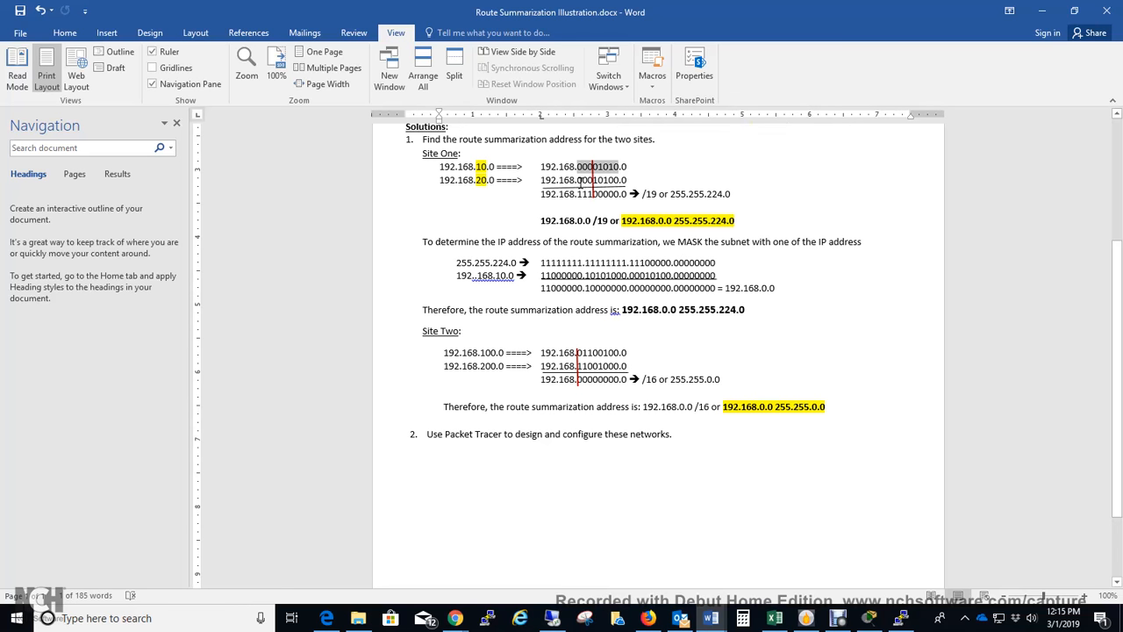
left_click(579, 181)
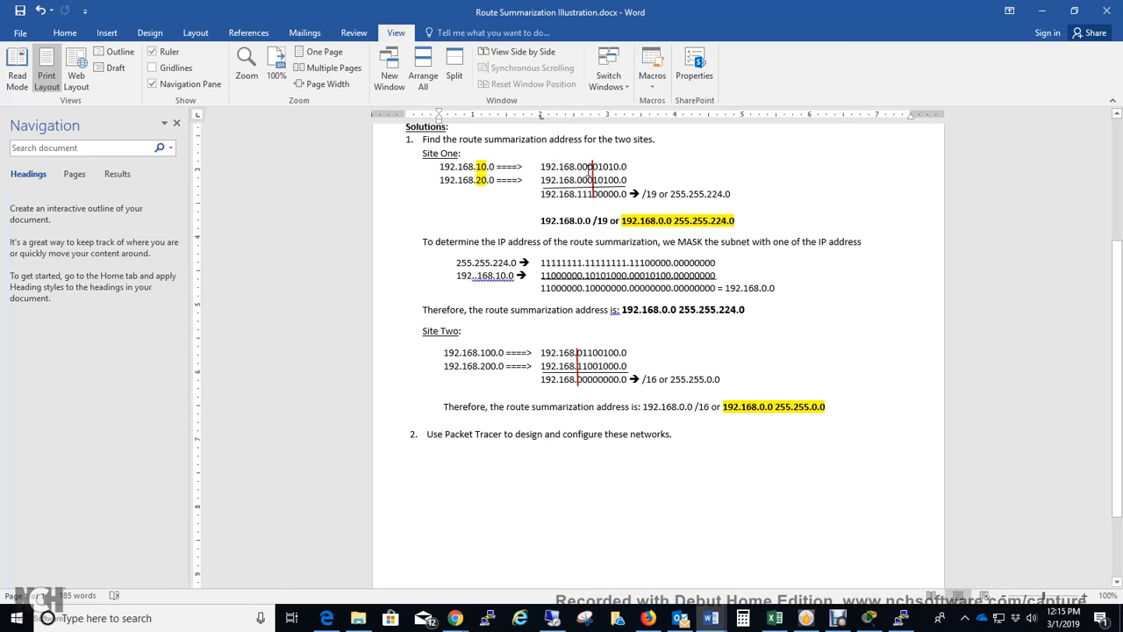
left_click(593, 165)
left_click(604, 207)
Examine Site One's summary prefix length, subnet mask and highlighted route summarization address.
left_click_drag(555, 194, 587, 194)
left_click(550, 205)
left_click(645, 193)
left_click_drag(643, 193, 657, 194)
left_click(656, 193)
left_click_drag(622, 220, 737, 220)
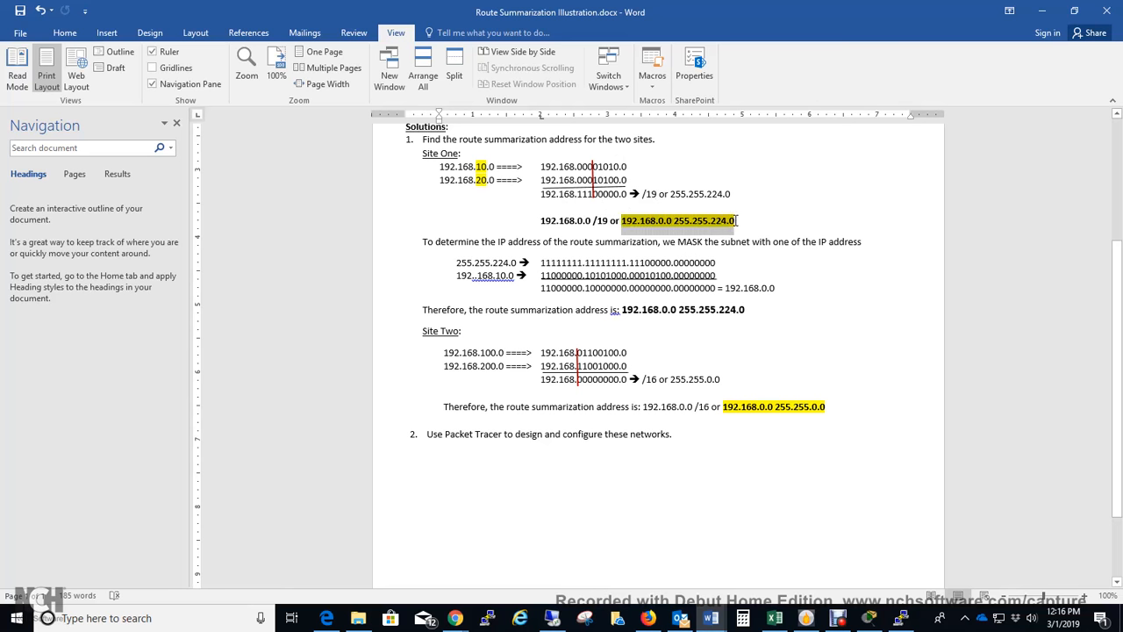
left_click(689, 221)
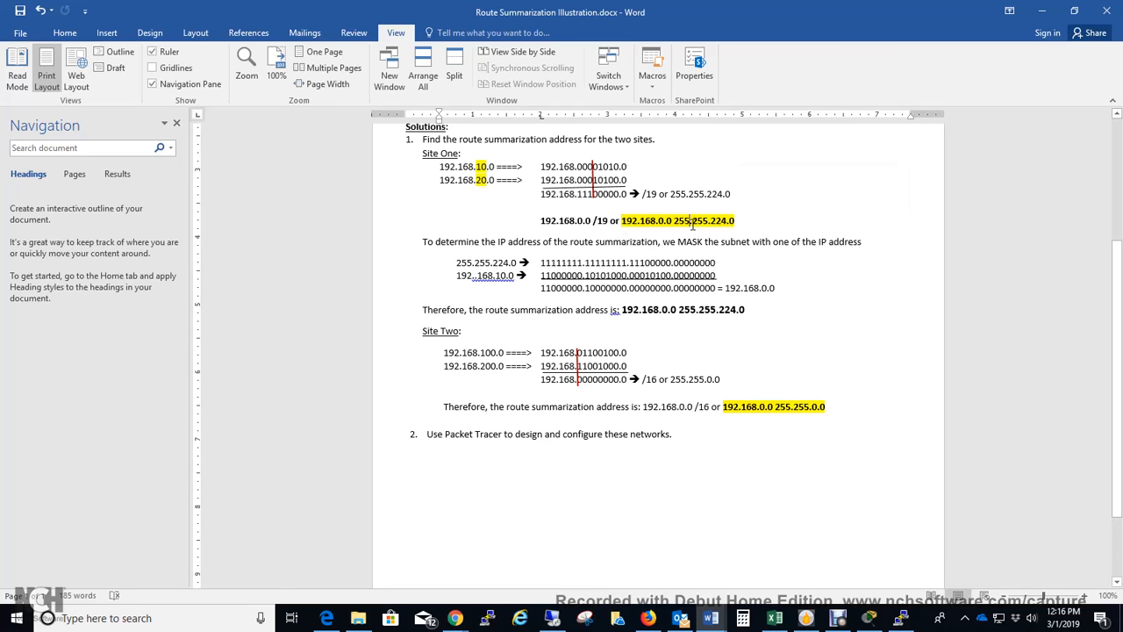
left_click_drag(673, 221, 737, 222)
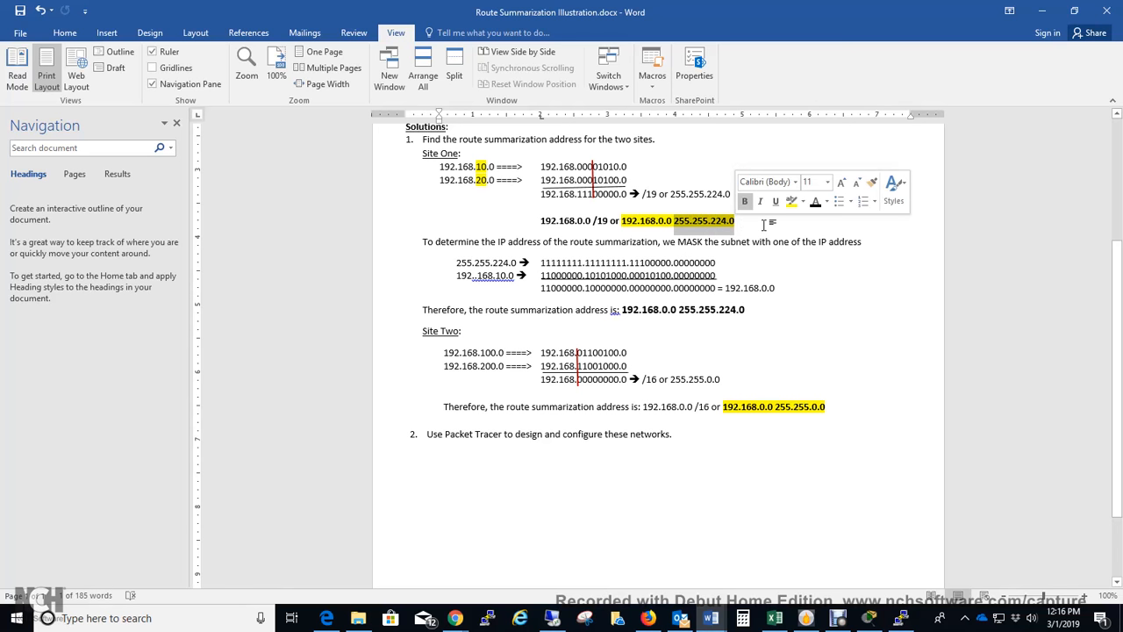
left_click(763, 224)
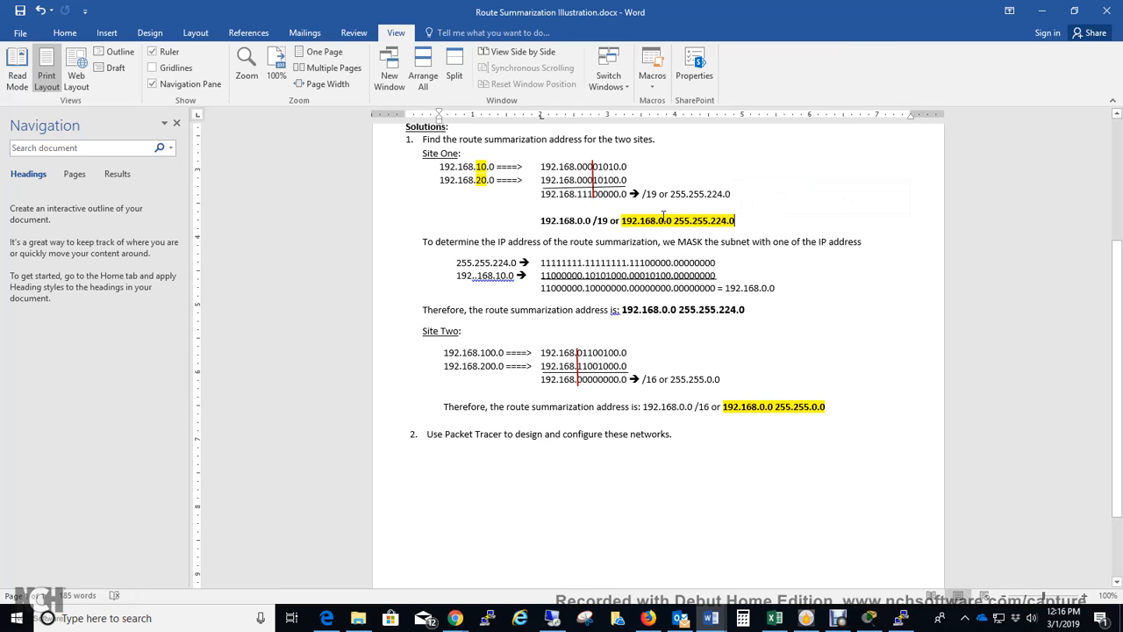
left_click_drag(593, 220, 543, 220)
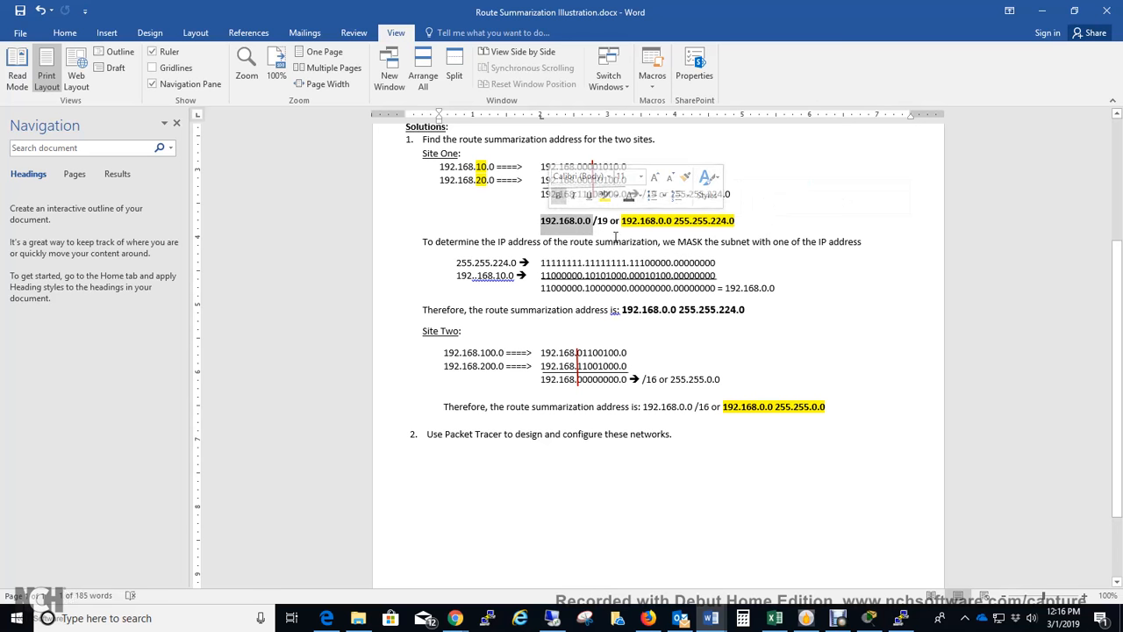
left_click(734, 243)
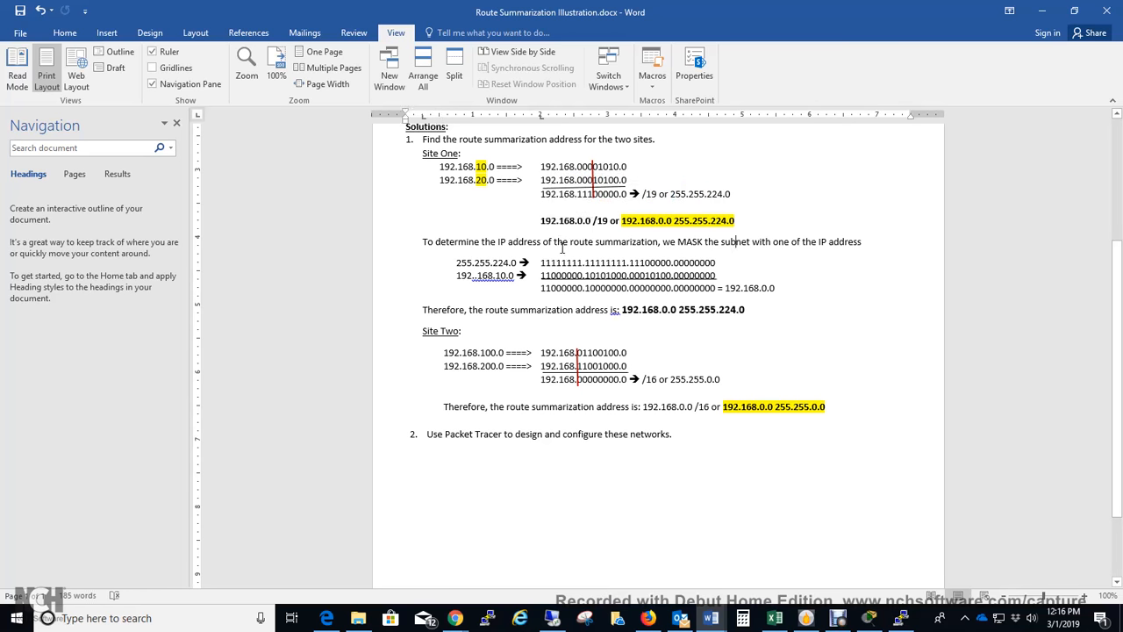
Study how Site One's subnet mask is masked with 192.168.10.0 in binary to determine the summary address.
left_click_drag(542, 261, 704, 263)
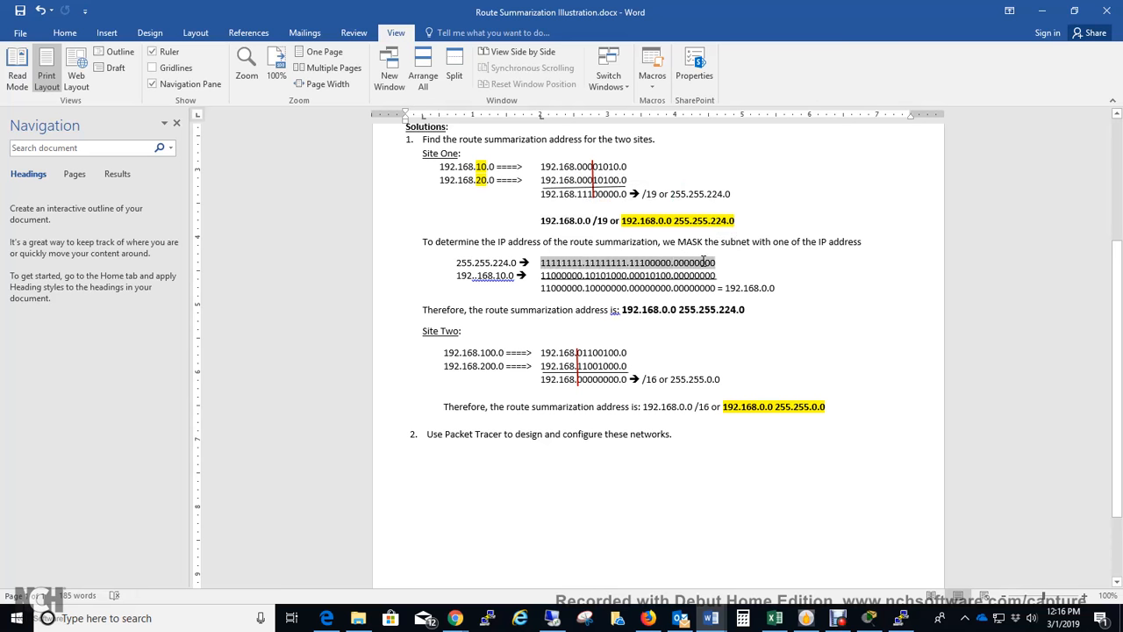
left_click(518, 261)
left_click_drag(518, 262, 455, 262)
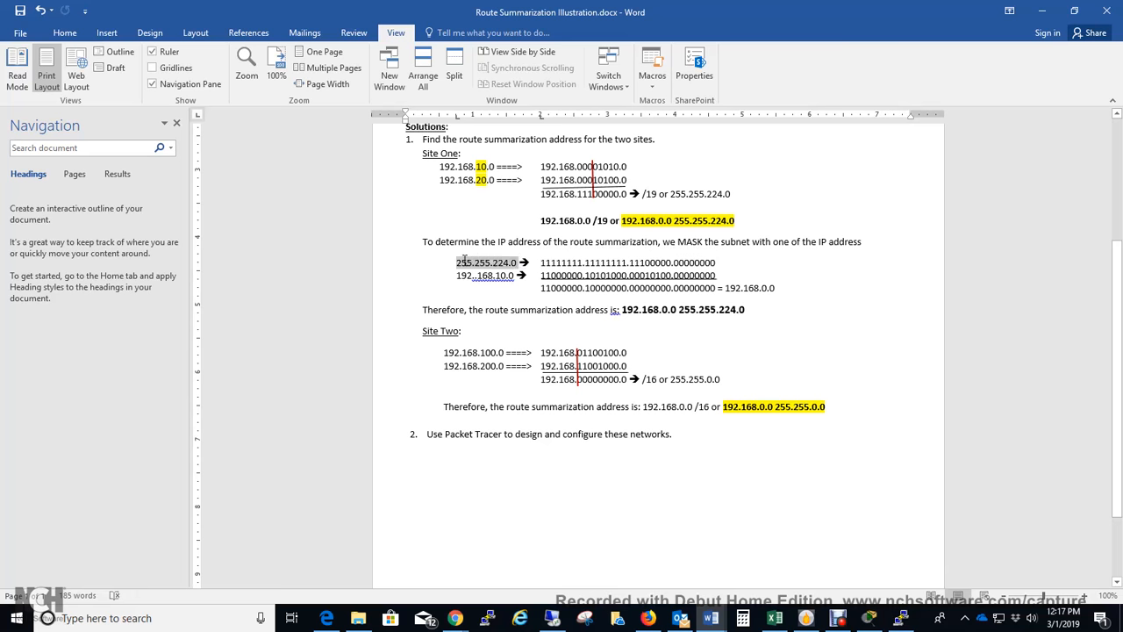
left_click(552, 256)
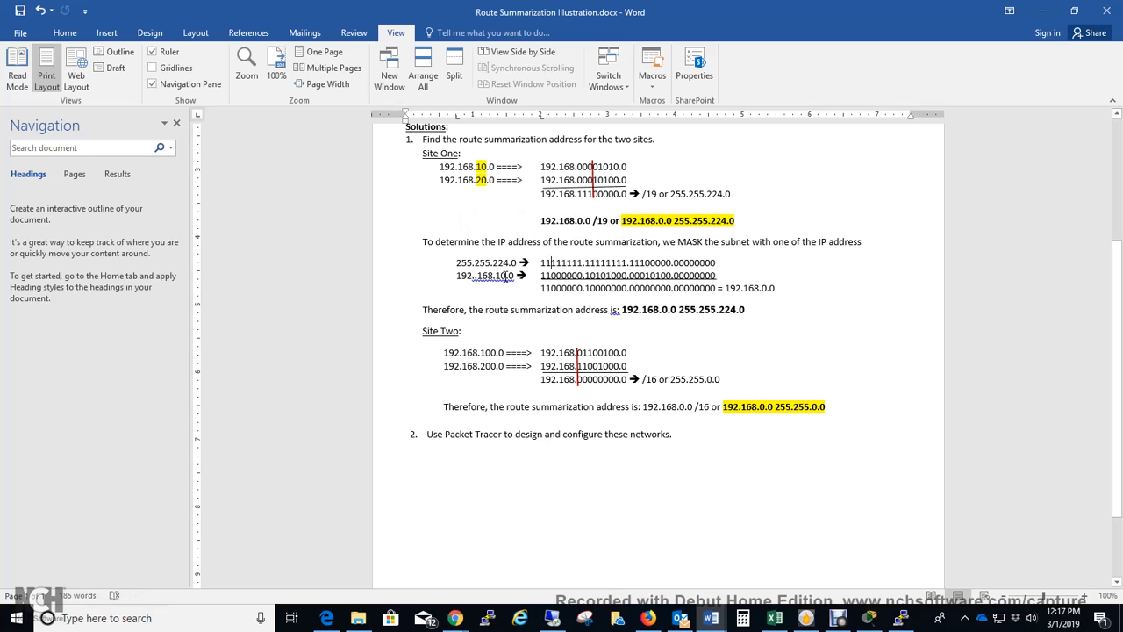
left_click_drag(515, 275, 479, 277)
left_click(532, 276)
left_click_drag(541, 290, 728, 288)
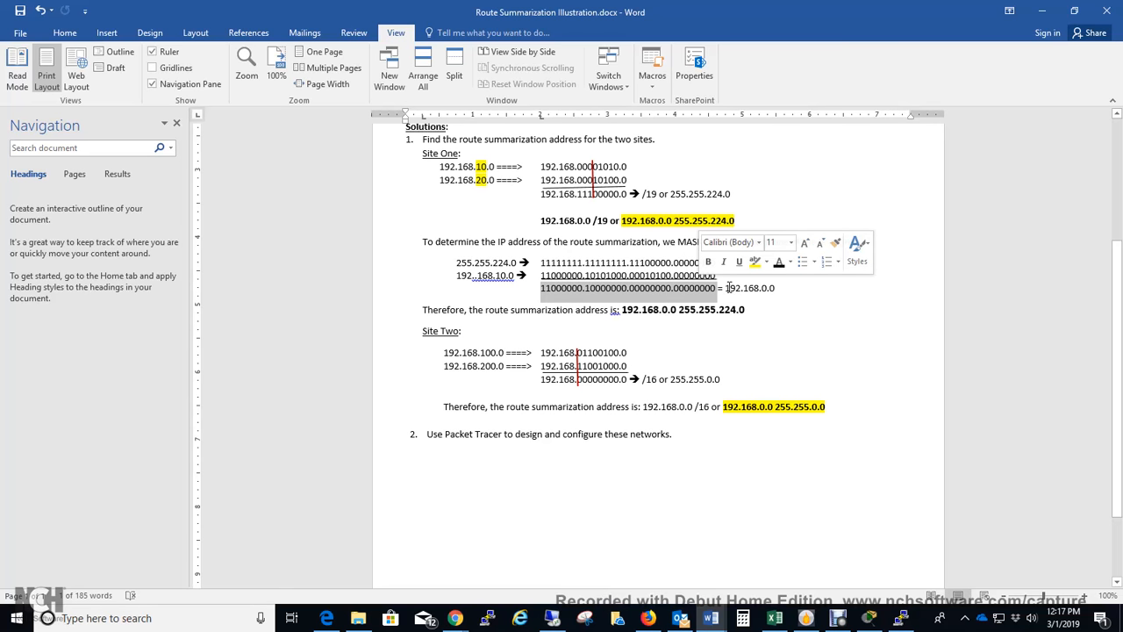
left_click_drag(727, 288, 786, 288)
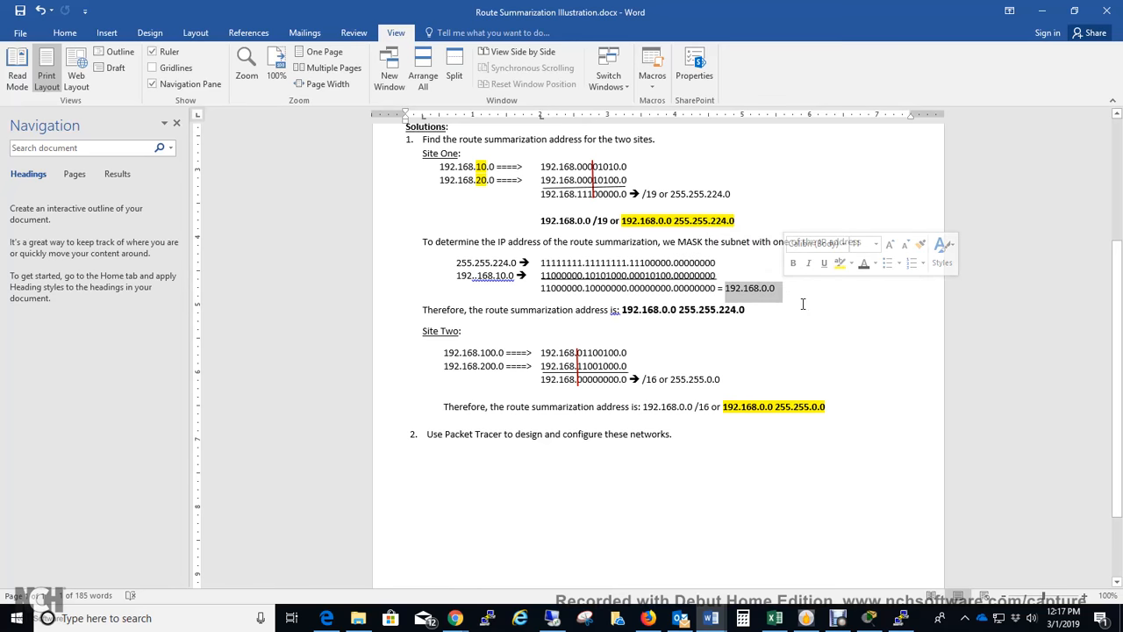
left_click(801, 305)
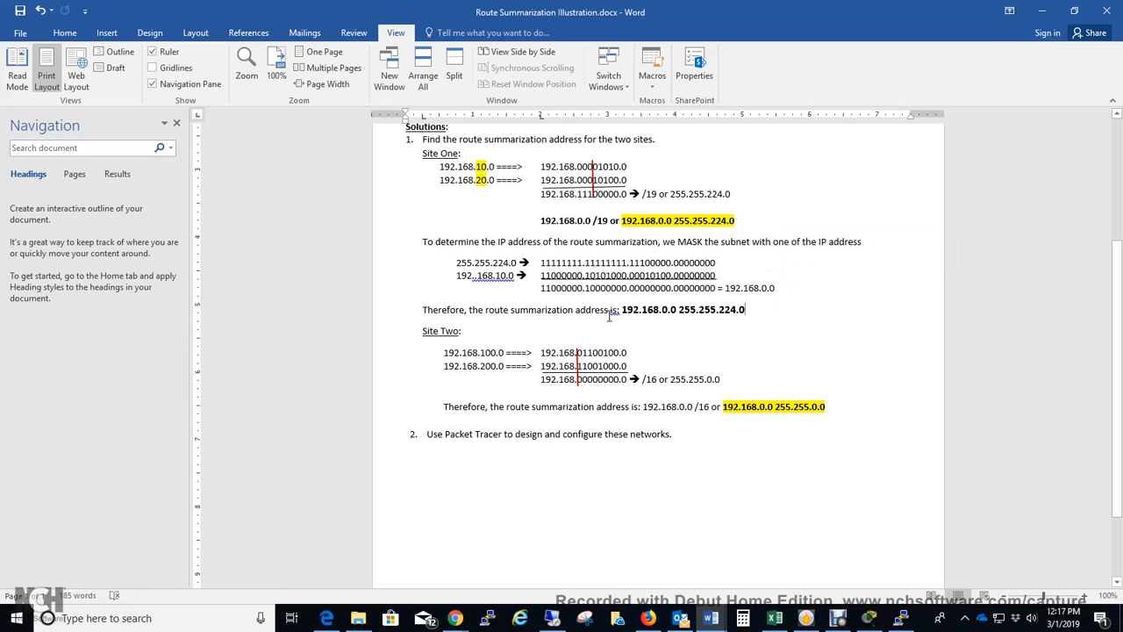
left_click_drag(622, 310, 757, 310)
left_click(801, 337)
Examine Site Two's binary comparison, prefix length and highlighted route summarization address.
left_click(578, 367)
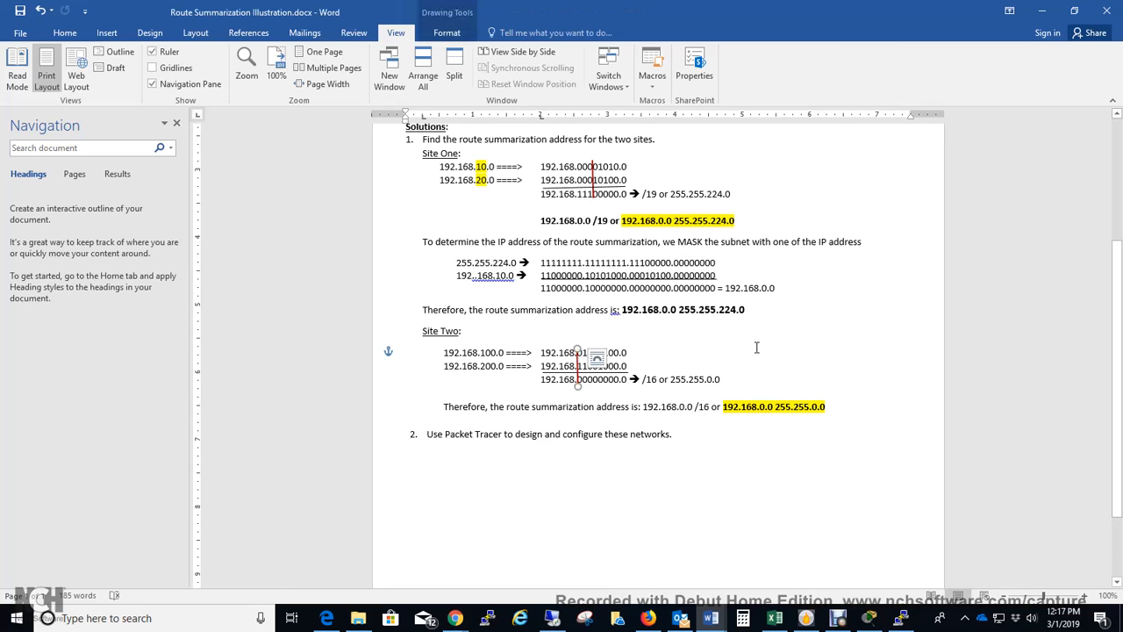
key("Escape")
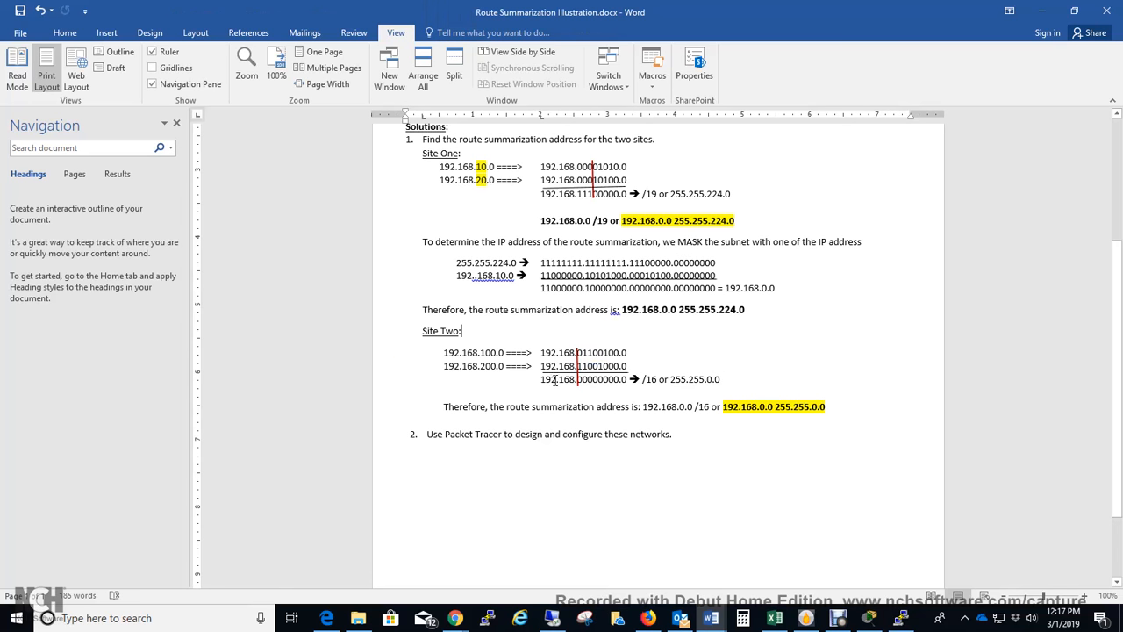
mouse_move(555, 379)
left_mouse_down()
mouse_move(540, 379)
mouse_move(577, 380)
left_mouse_up()
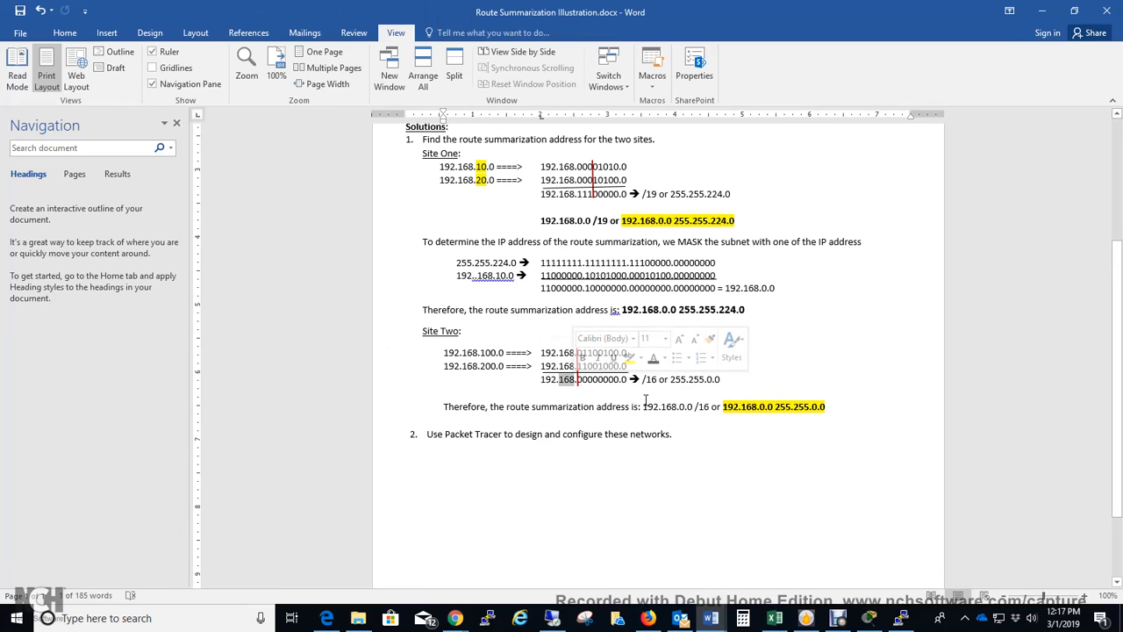
left_click(647, 392)
double_click(651, 380)
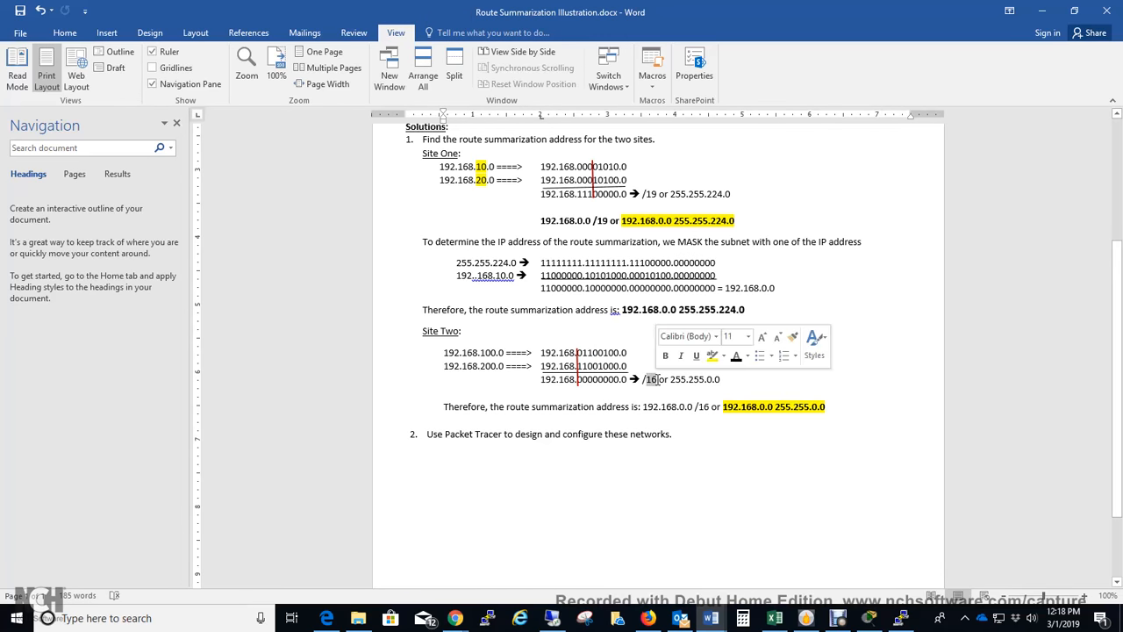
left_click(723, 439)
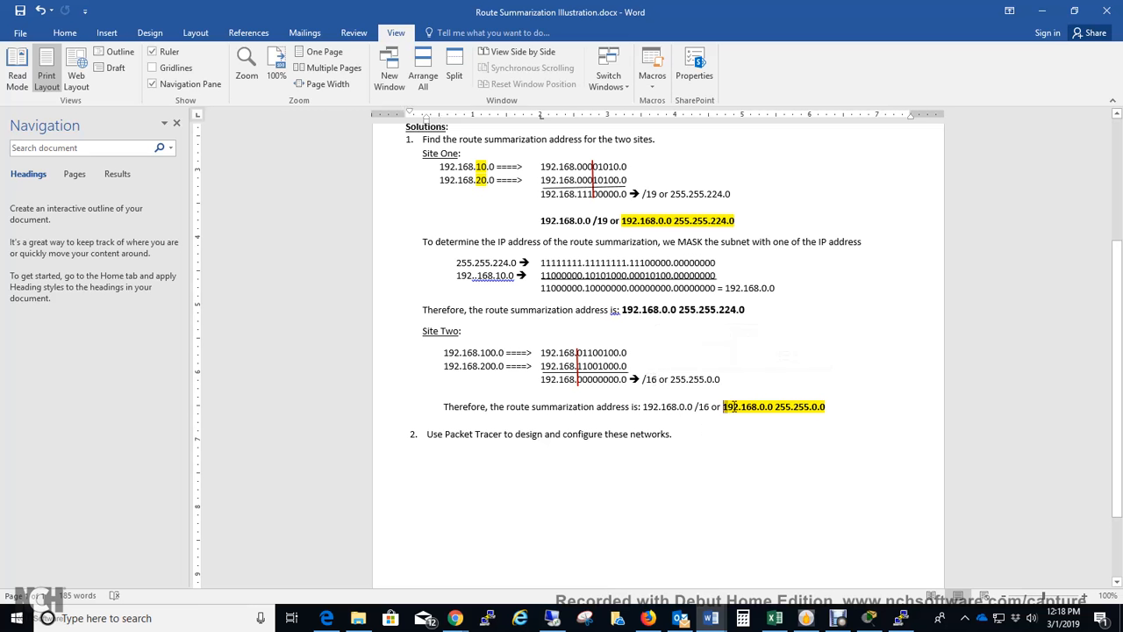
left_click_drag(727, 406, 827, 406)
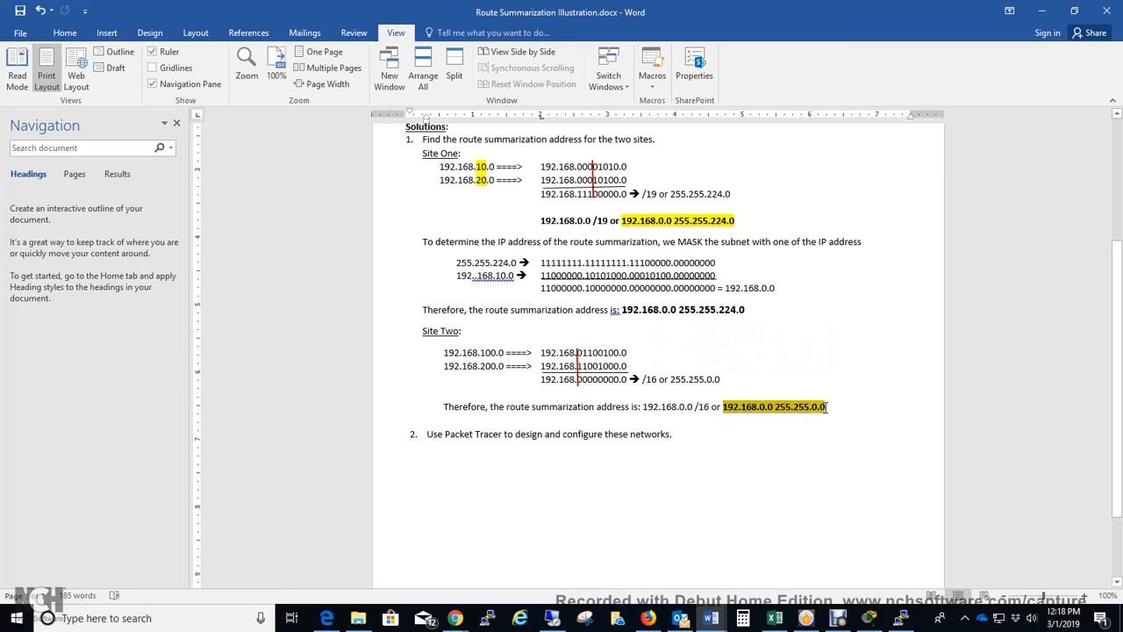
left_click(828, 420)
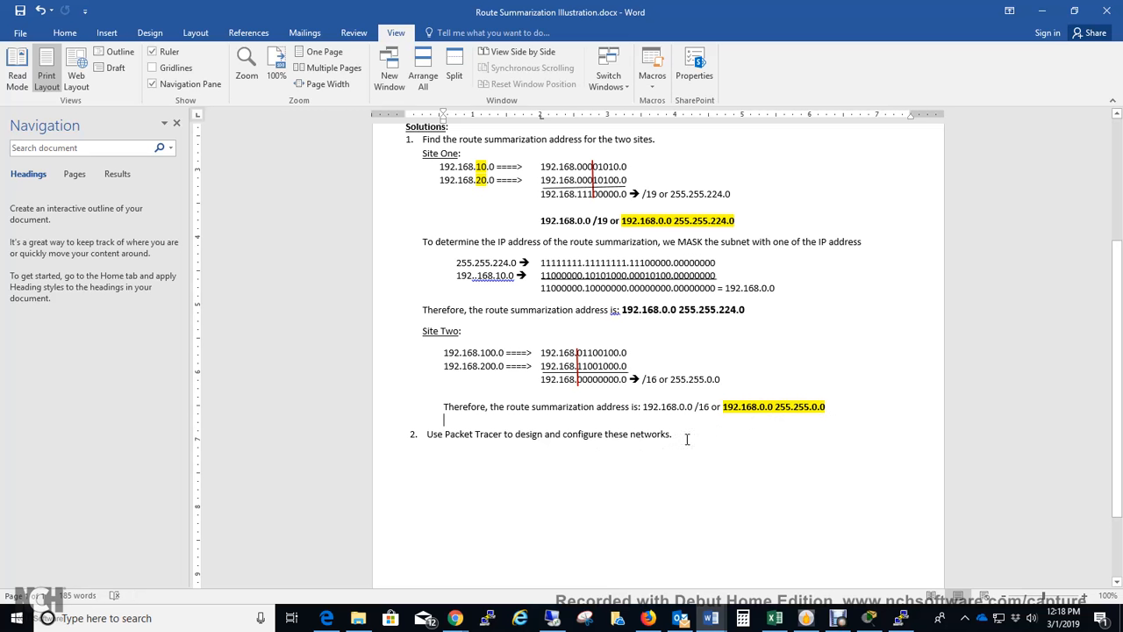
Switch from Word to Cisco Packet Tracer and view the two-site network topology.
left_click(1042, 11)
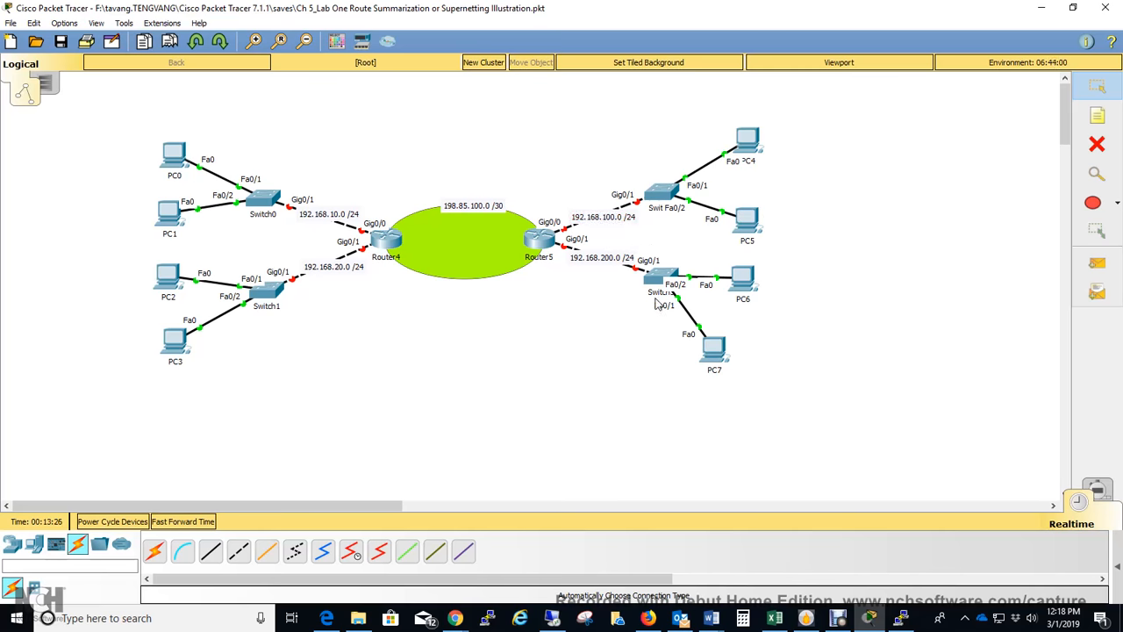
left_click(614, 258)
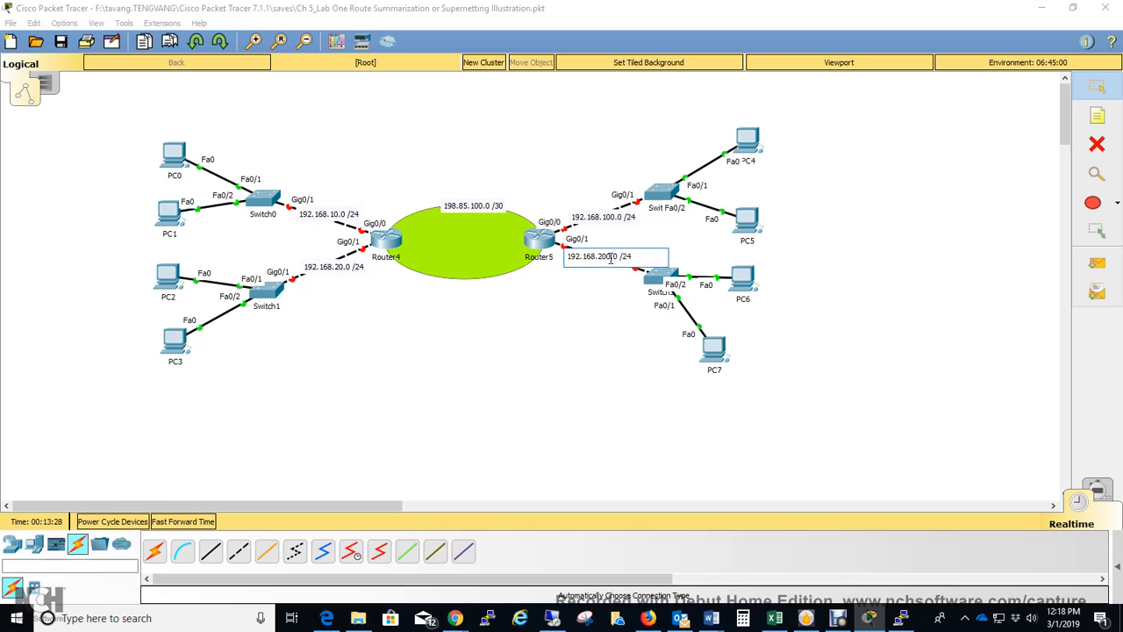
left_click(632, 309)
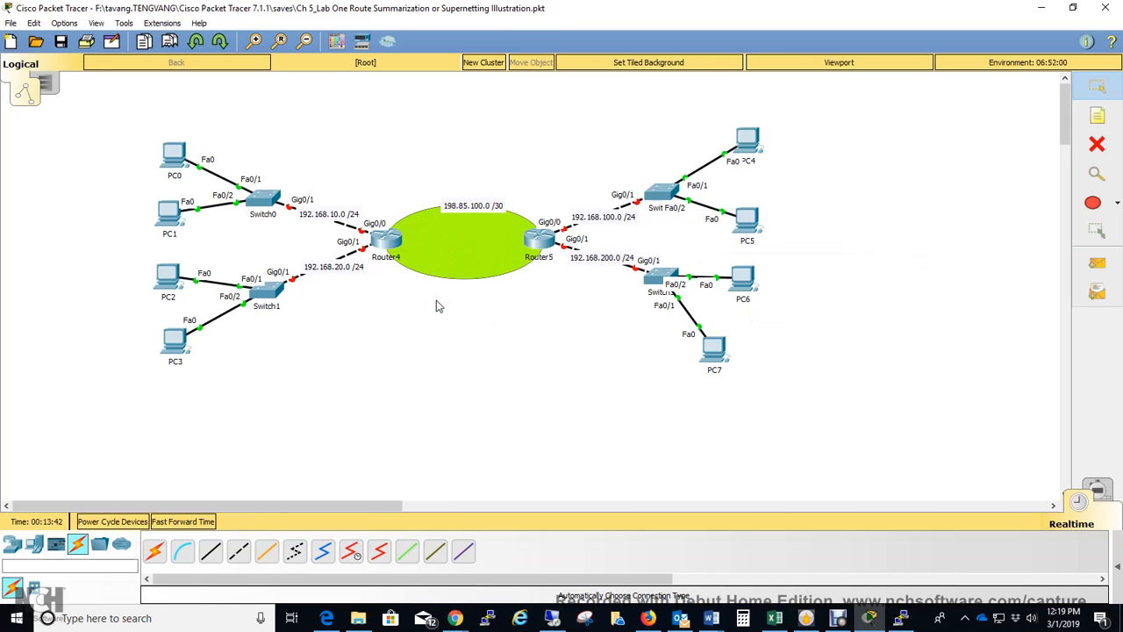
left_click(239, 553)
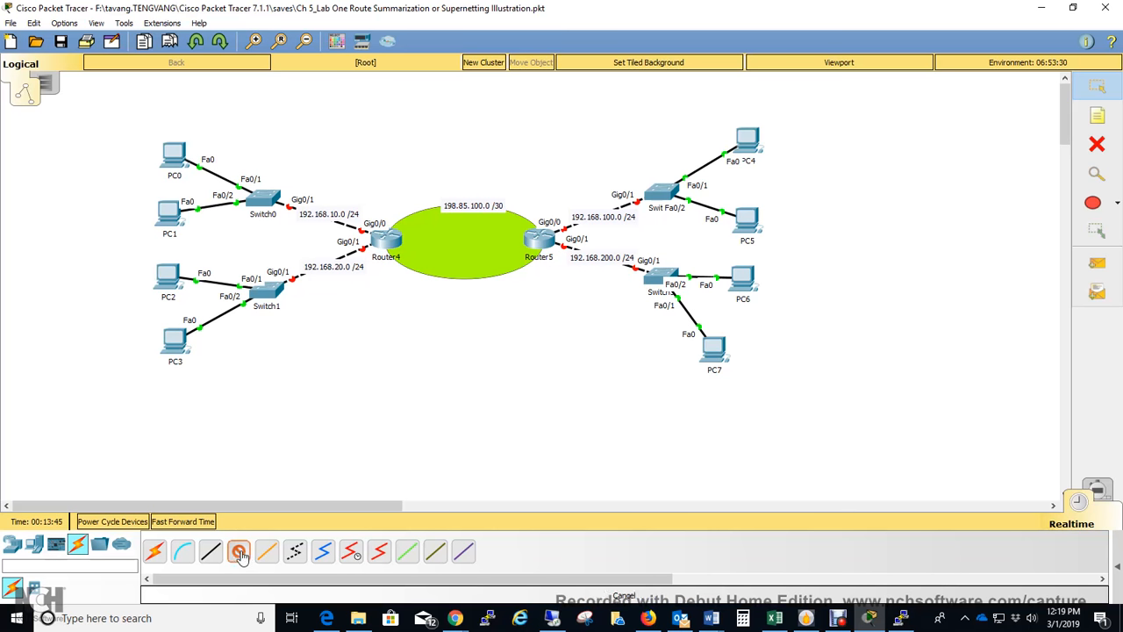
left_click(397, 245)
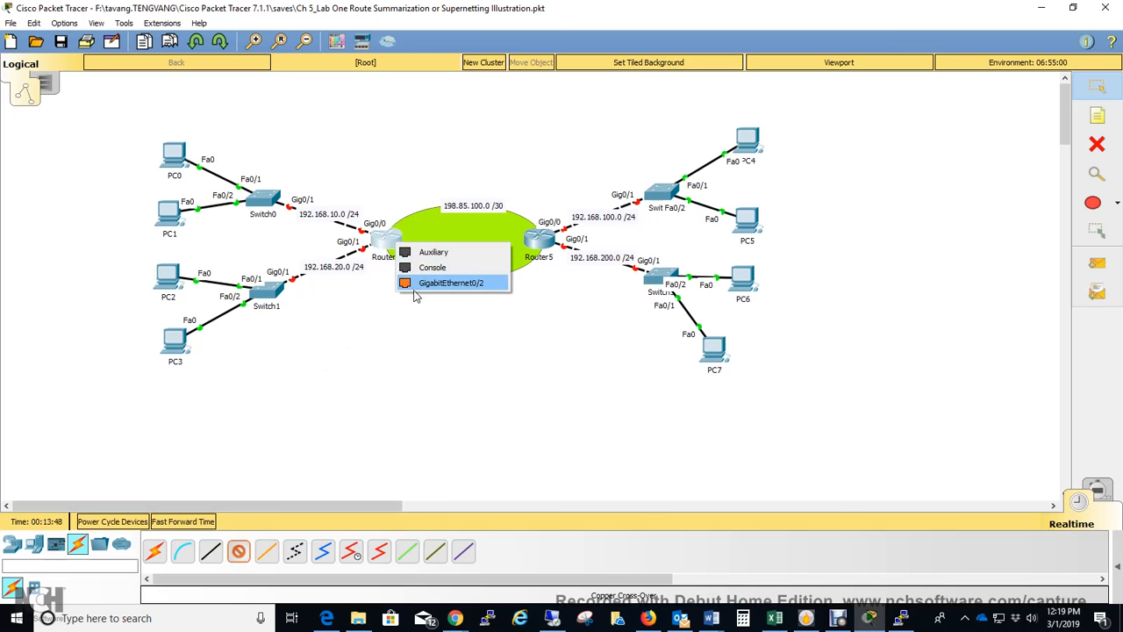
left_click(430, 335)
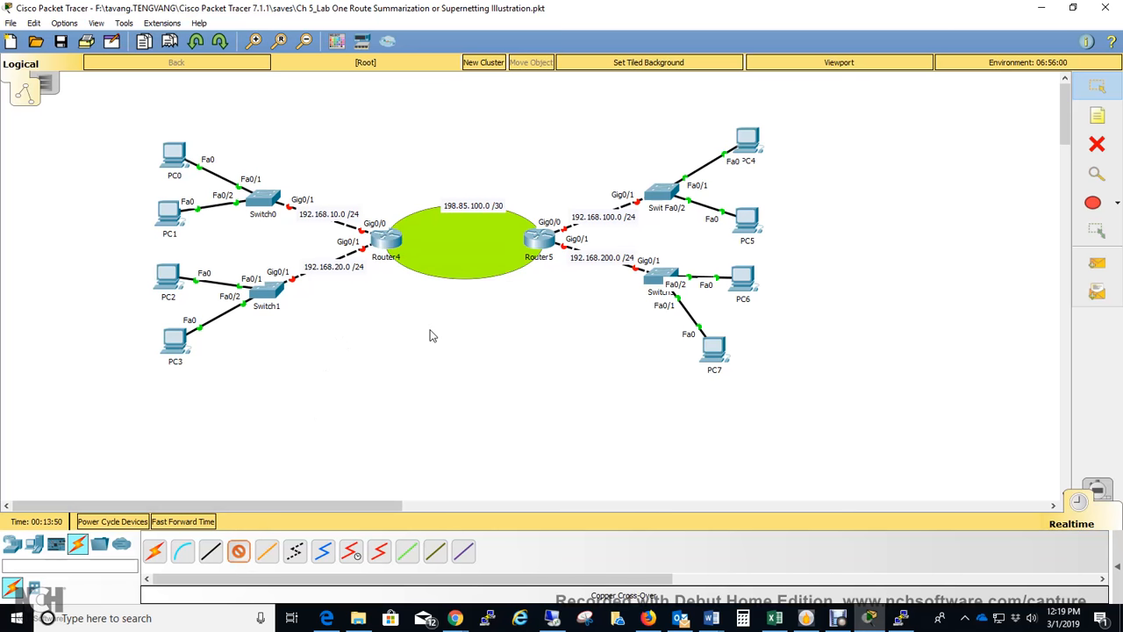
left_click(1103, 90)
Install an HWIC-2T serial module in the first expansion slot of Router4.
left_click(393, 241)
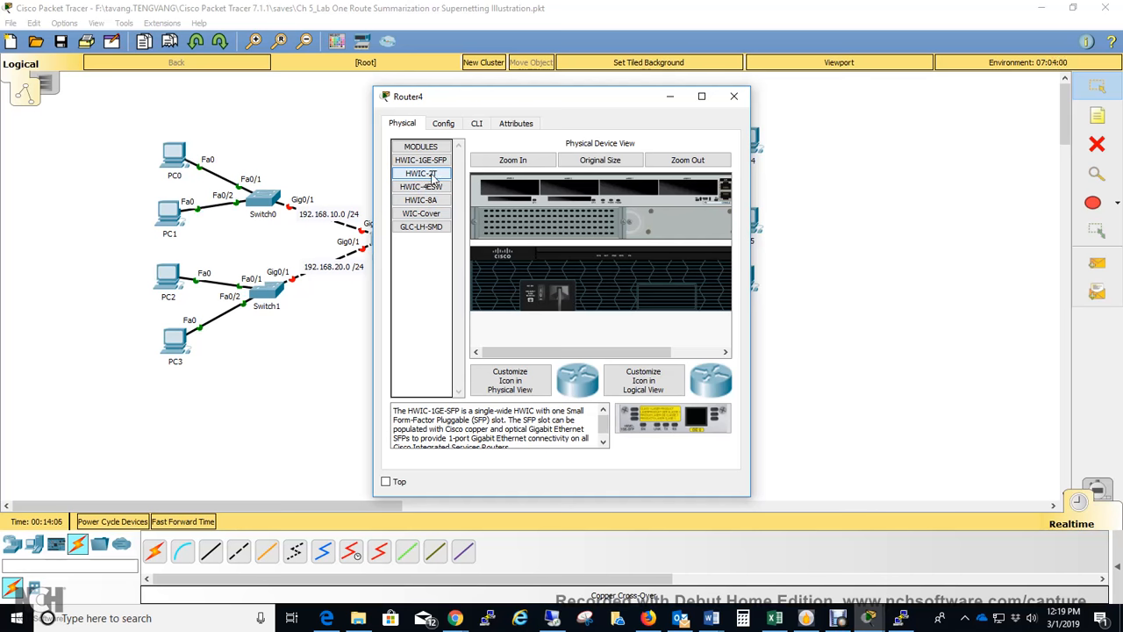
left_click_drag(434, 178, 517, 190)
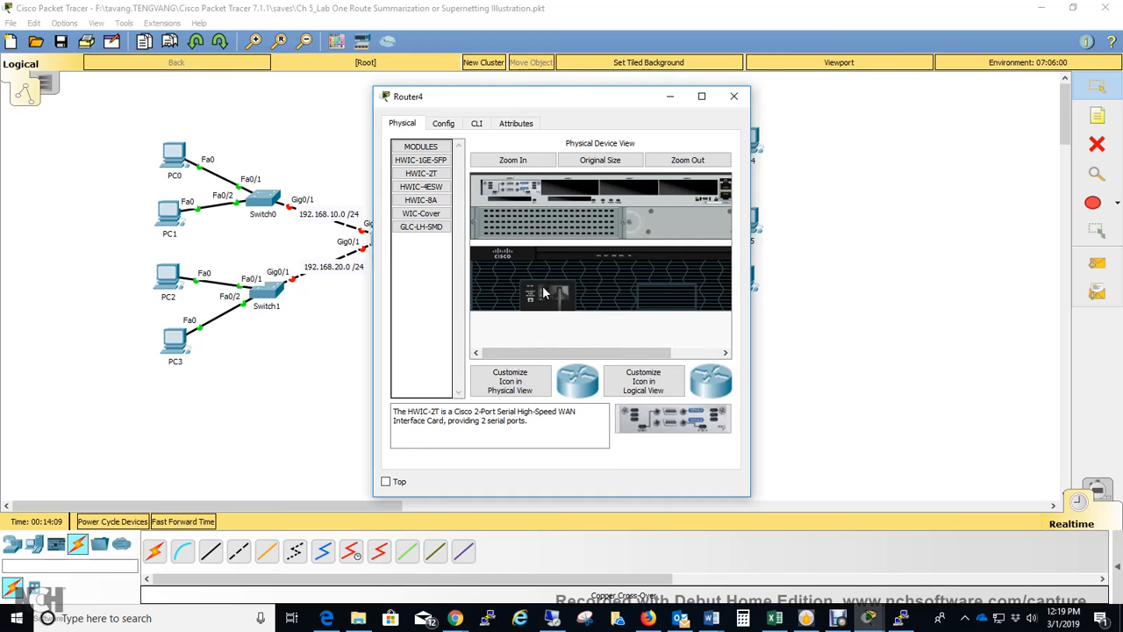
left_click(734, 97)
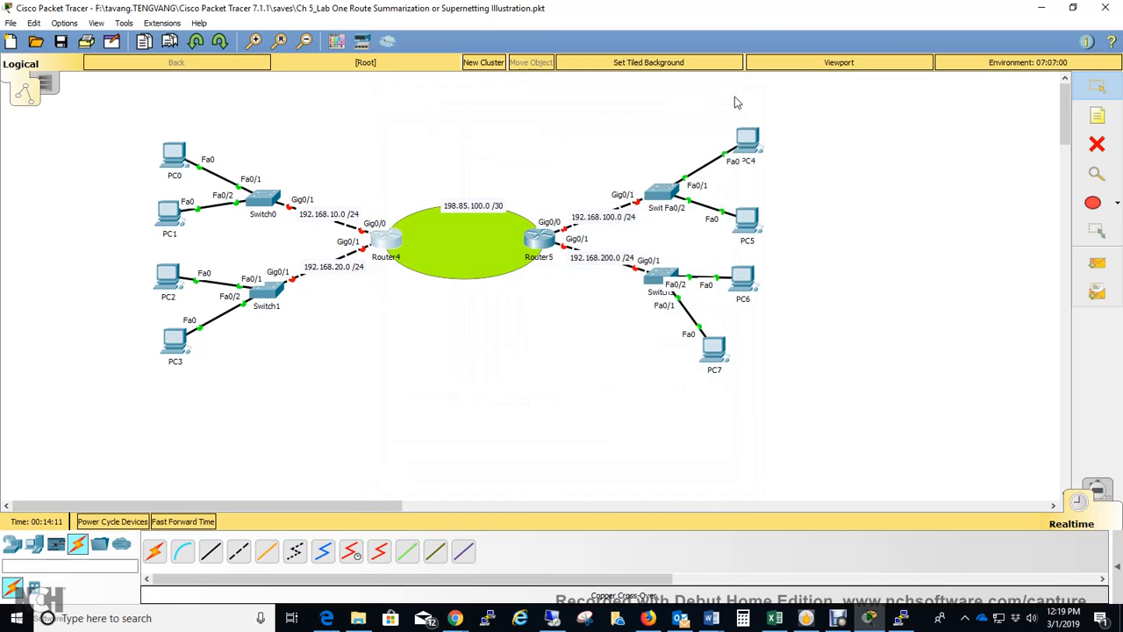
Install an HWIC-2T serial module in Router5's third expansion slot from the left.
left_click(539, 236)
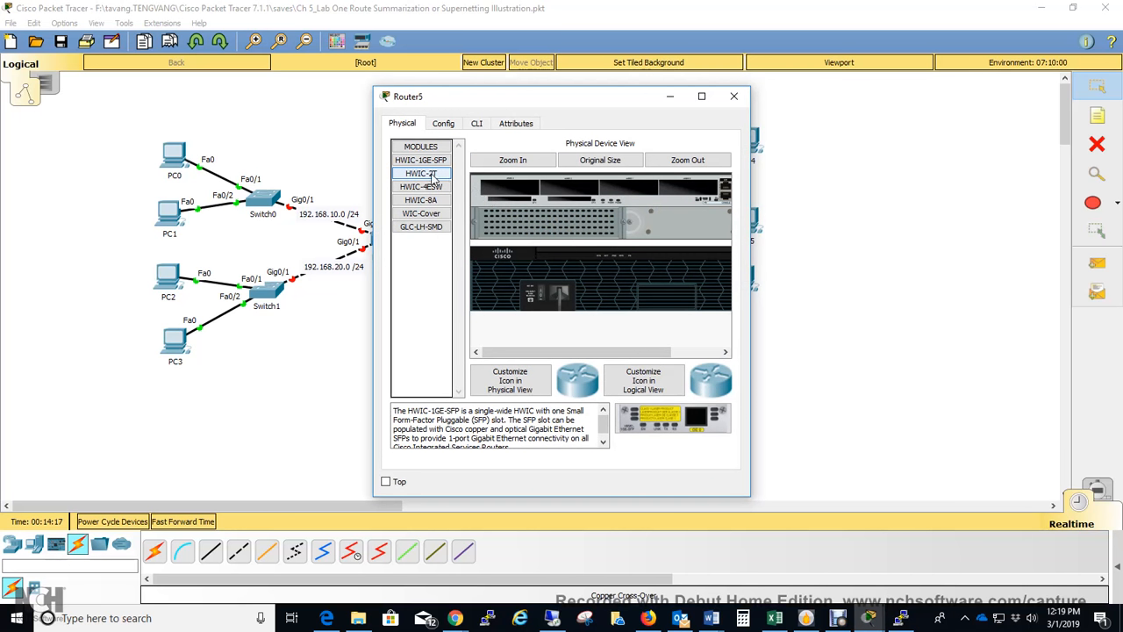
left_click_drag(432, 178, 630, 190)
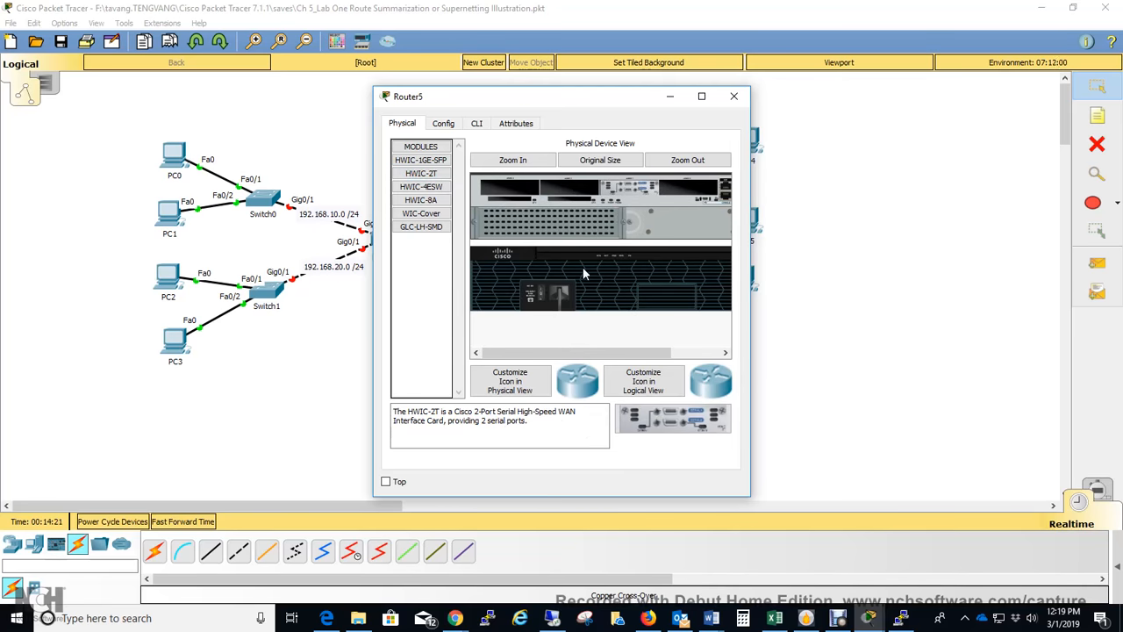
left_click(734, 96)
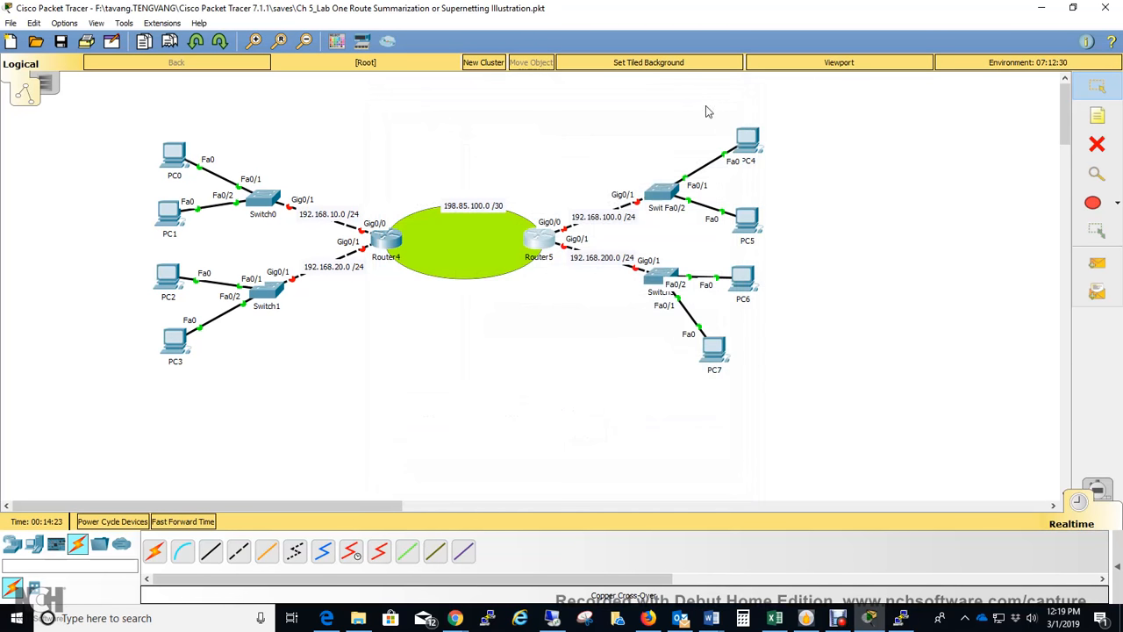
Link Router4 to Router5 across the 198.85.100.0 /30 WAN using the automatically chosen connection type.
left_click(155, 551)
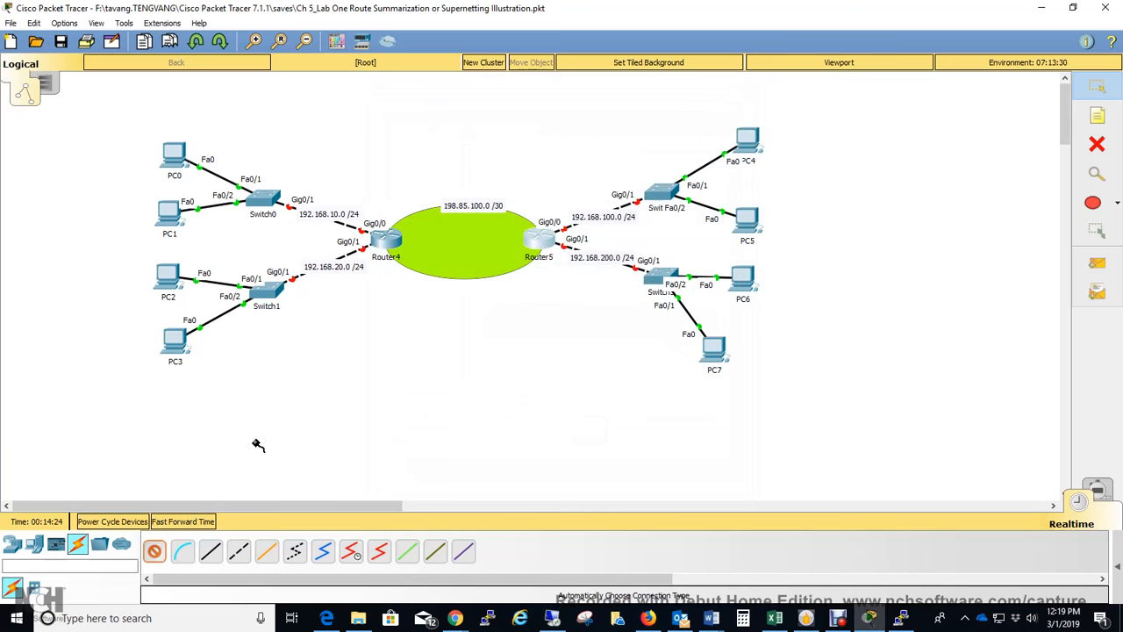
left_click(402, 234)
left_click(538, 239)
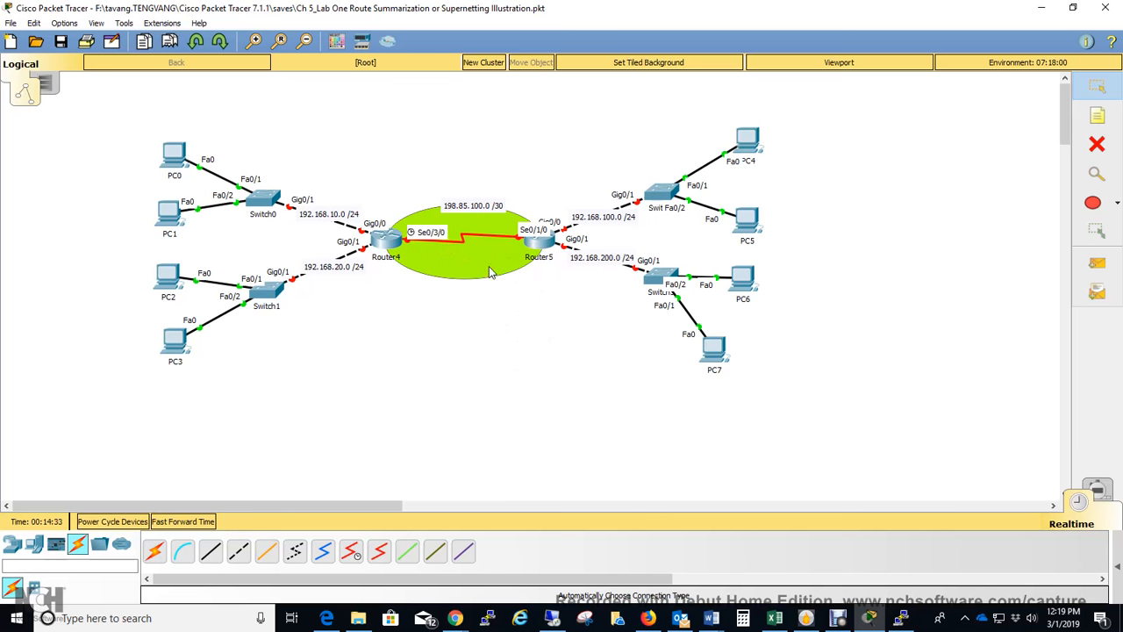
Decline the initial configuration dialog on Router4's command line and enter global configuration mode.
left_click(396, 246)
left_click(474, 123)
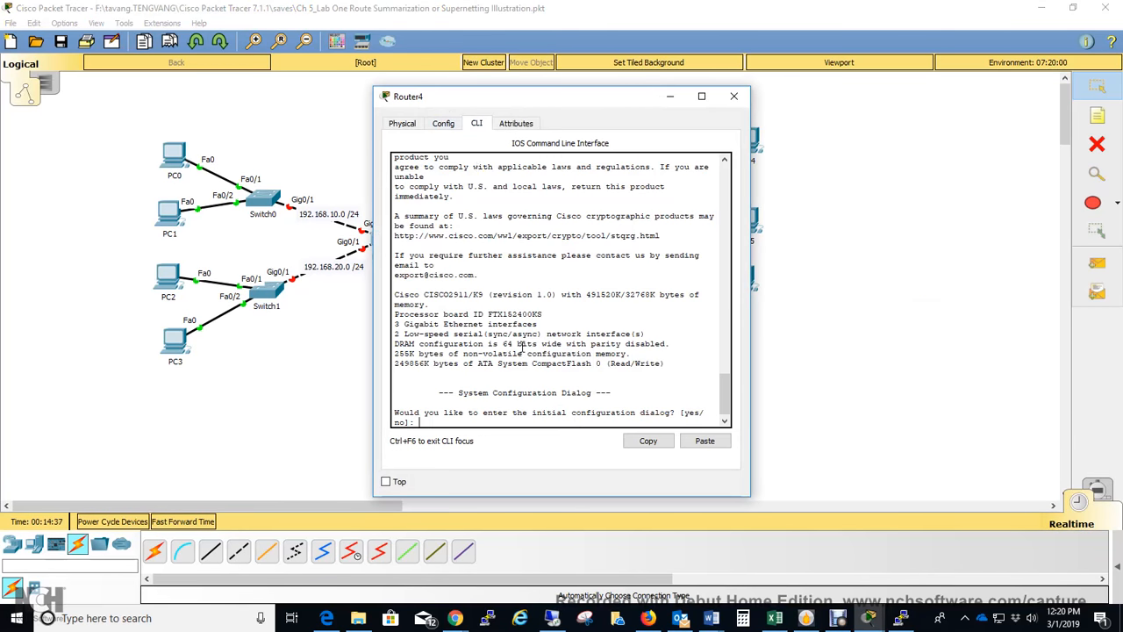
type("no")
key("Return")
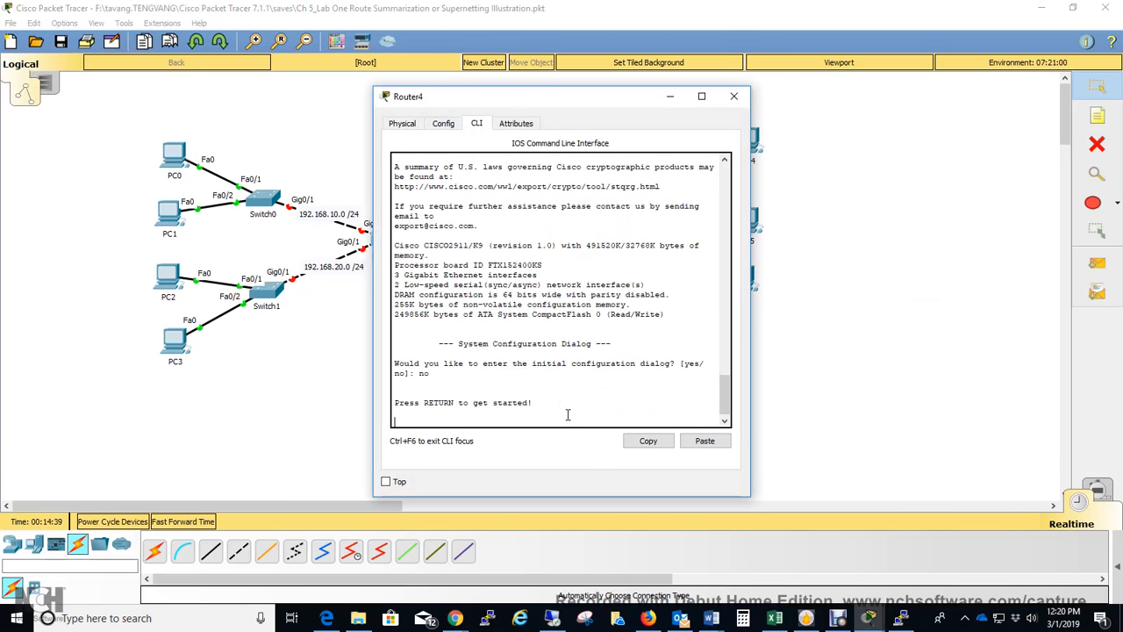
key("Return")
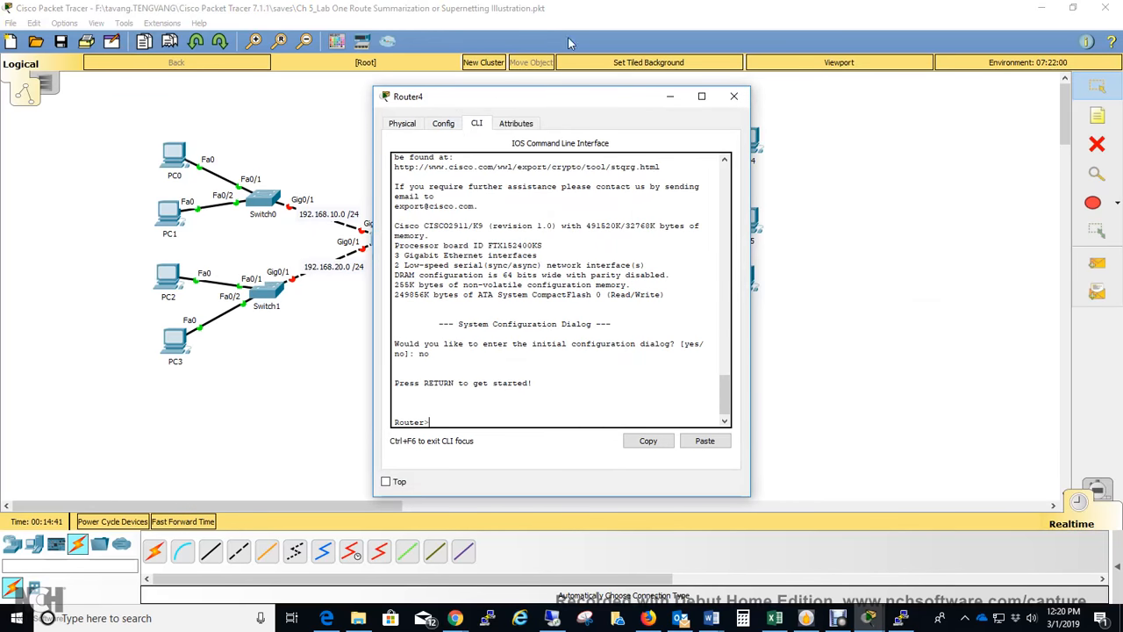
left_click_drag(506, 99, 695, 23)
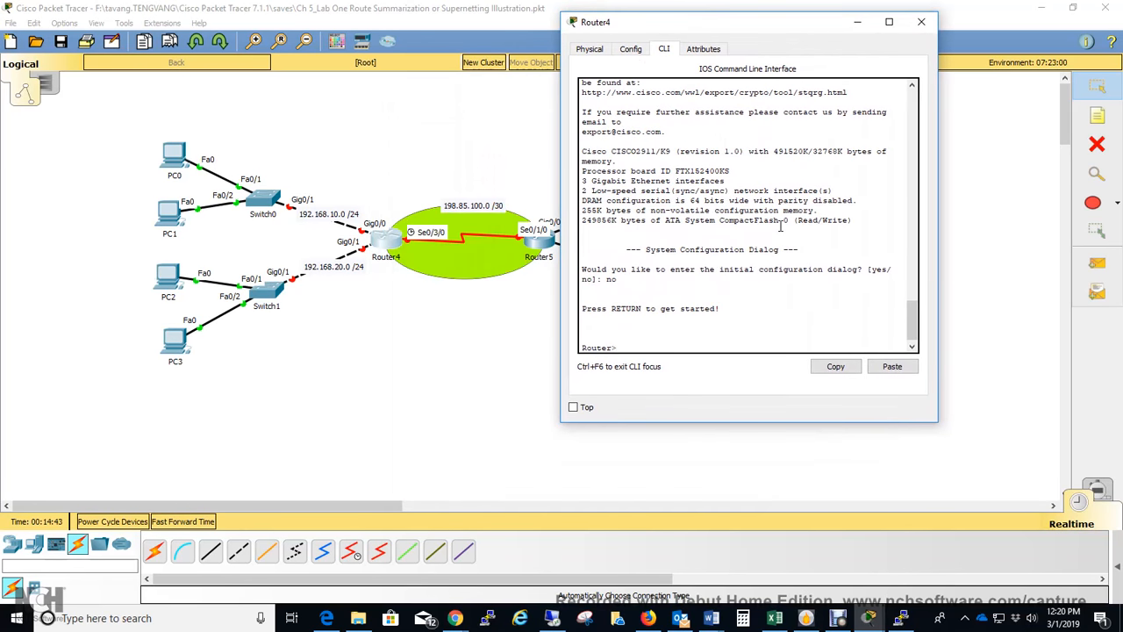
type("en")
key("Return")
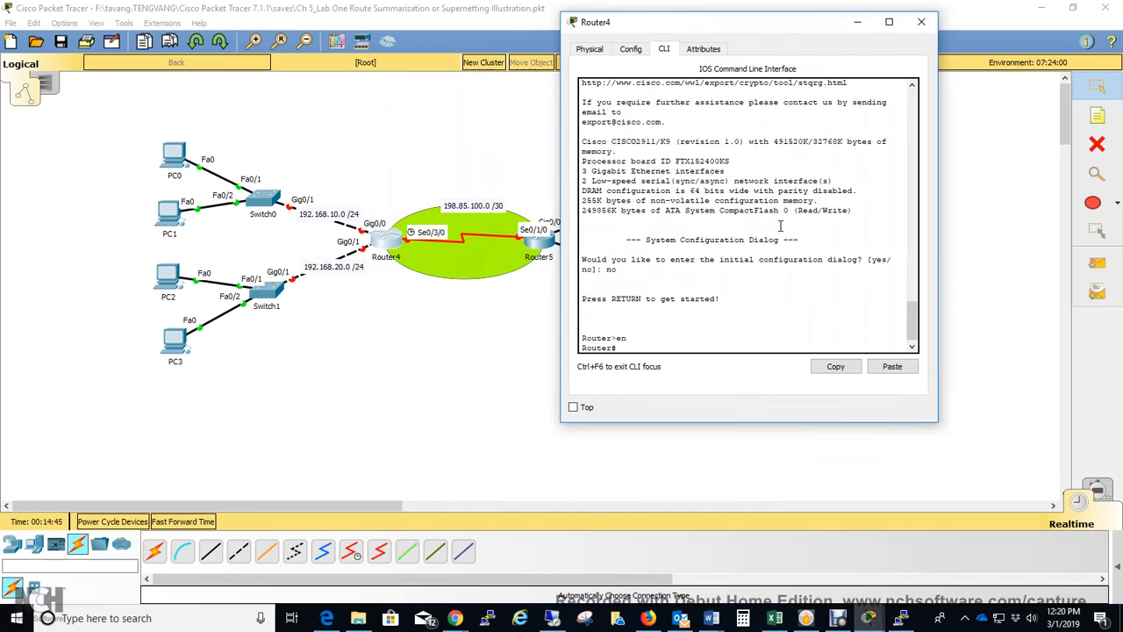
type("conf t")
key("Return")
Assign 192.168.10.1 with mask 255.255.255.0 to Router4's gi0/0 interface and enable the interface.
type("int")
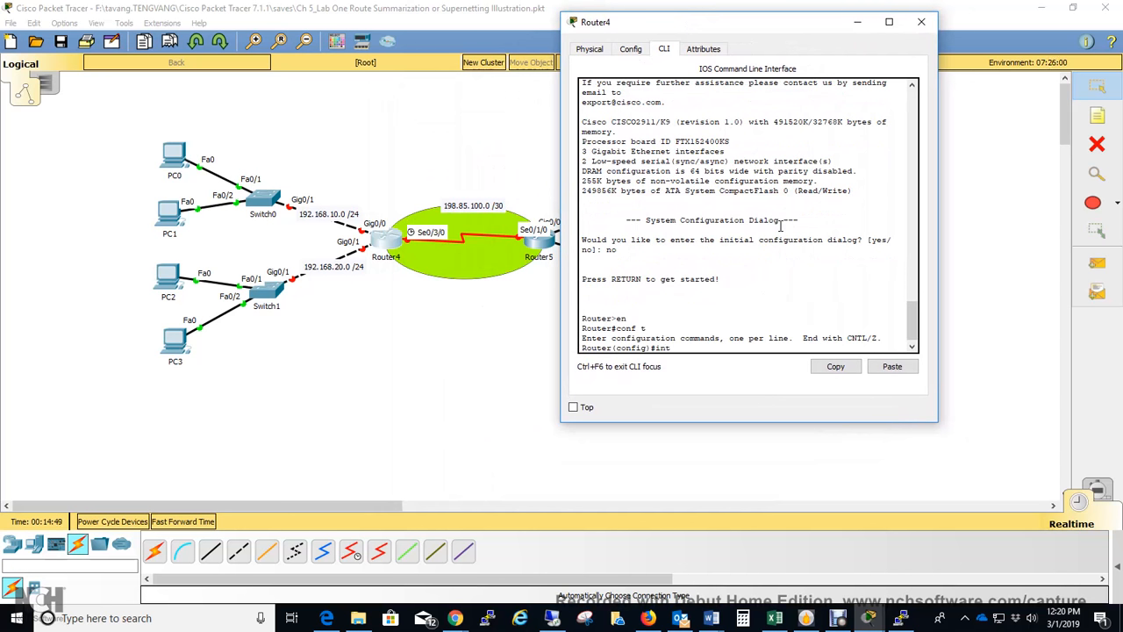
type(" gi0/0")
key("Return")
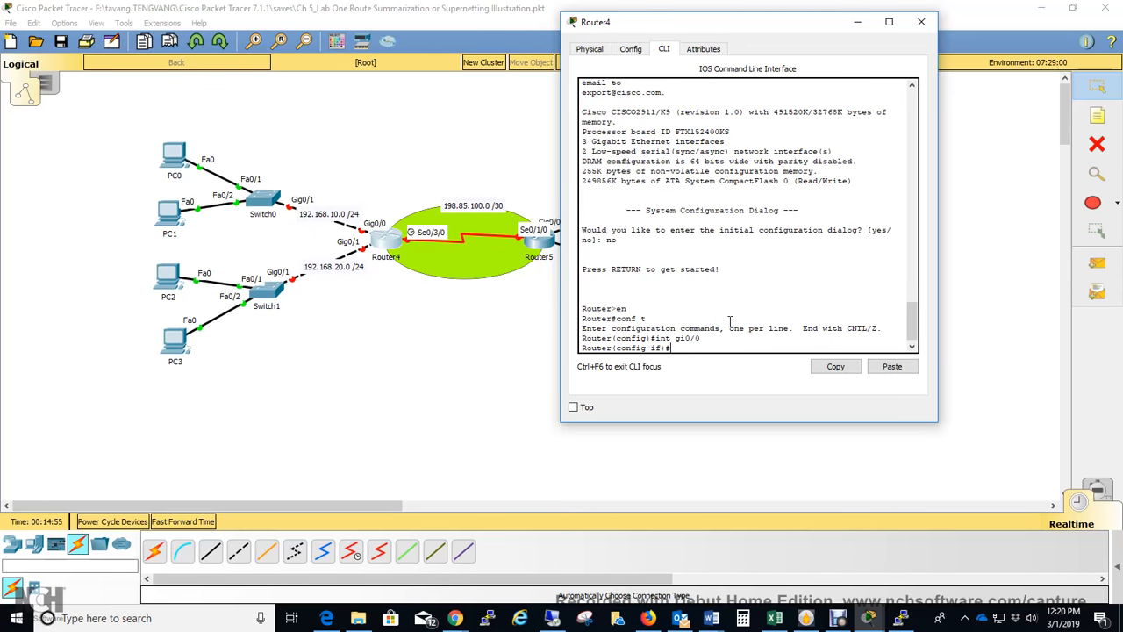
type("ip address 192.168.10.1")
type("255.255.255.0")
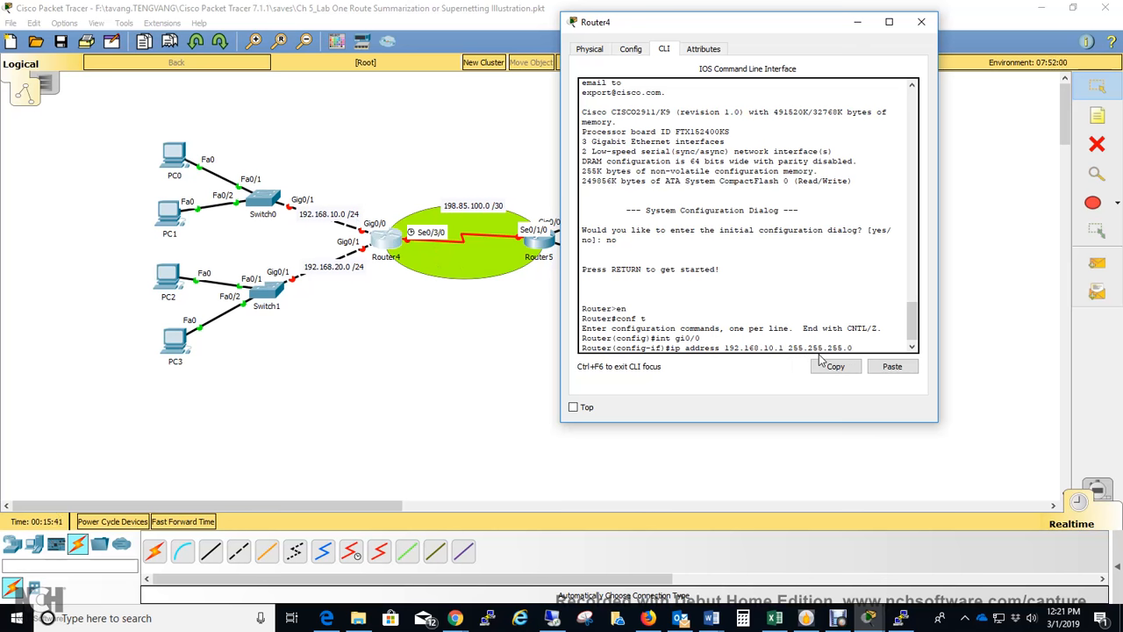
key("Return")
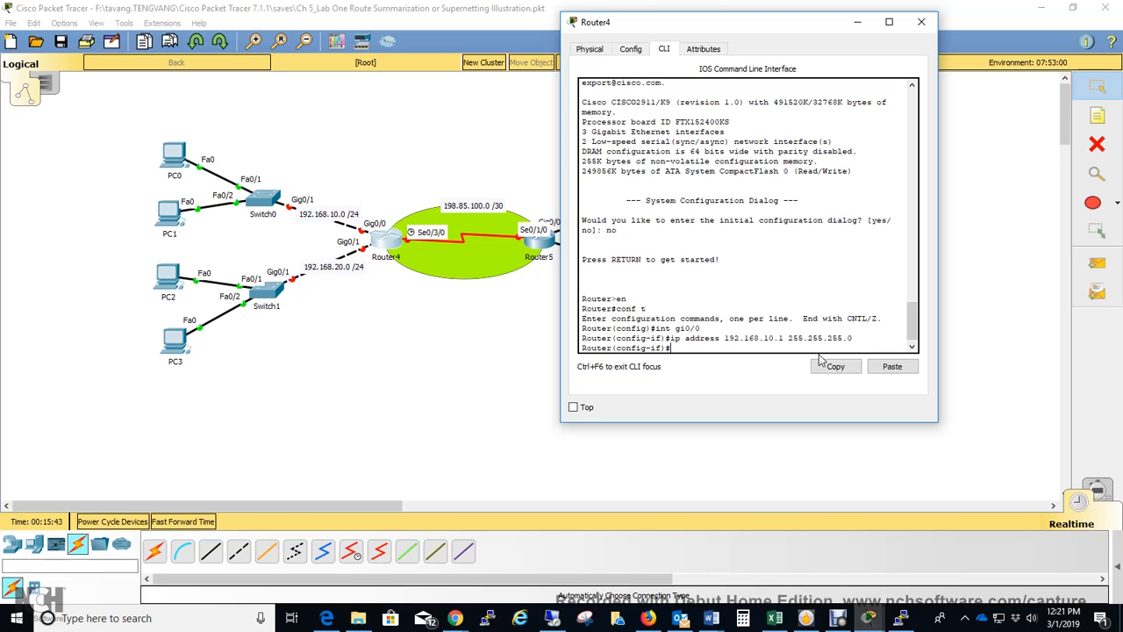
type("no shut")
key("Return")
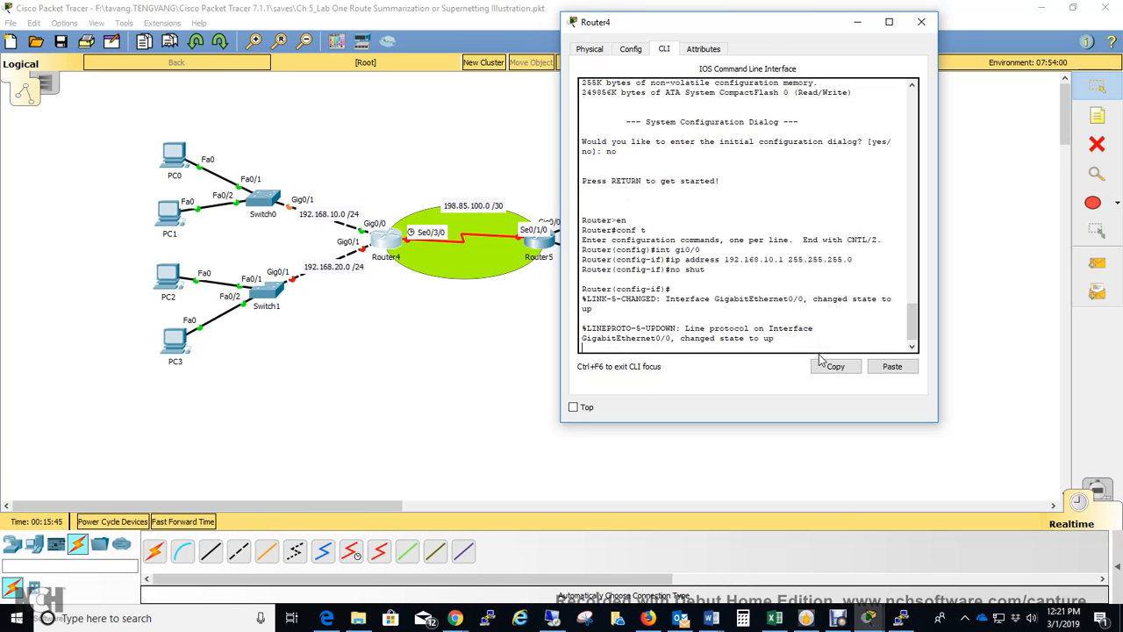
key("Return")
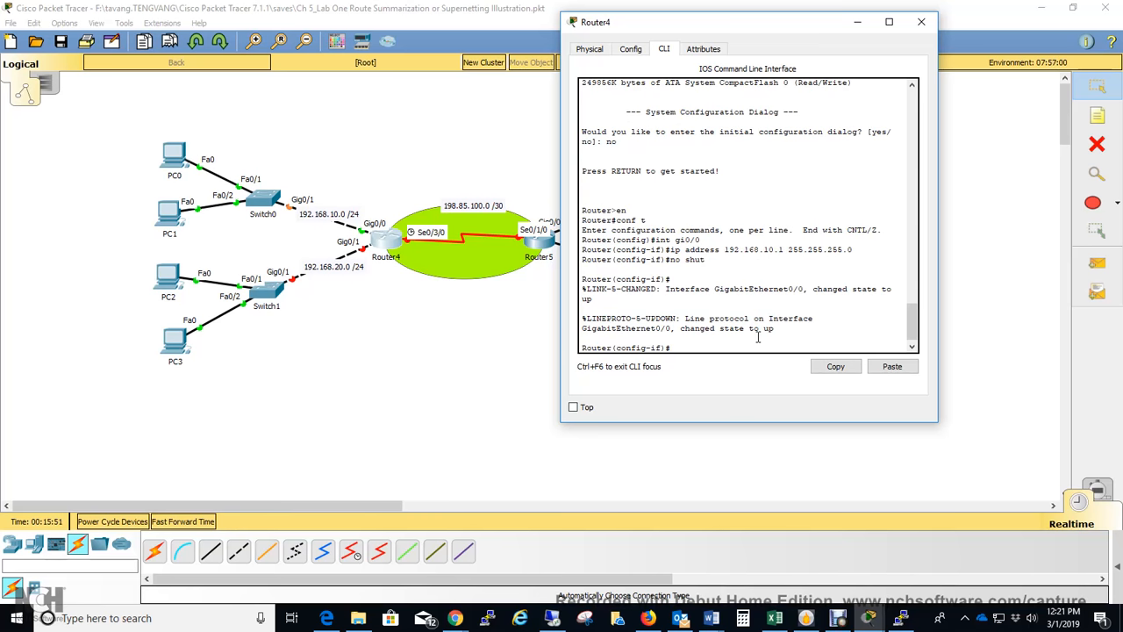
Assign the IP address 192.168.20.1 with mask 255.255.255.0 to Router4's g0/1 interface.
type("exit")
key("Return")
type("int")
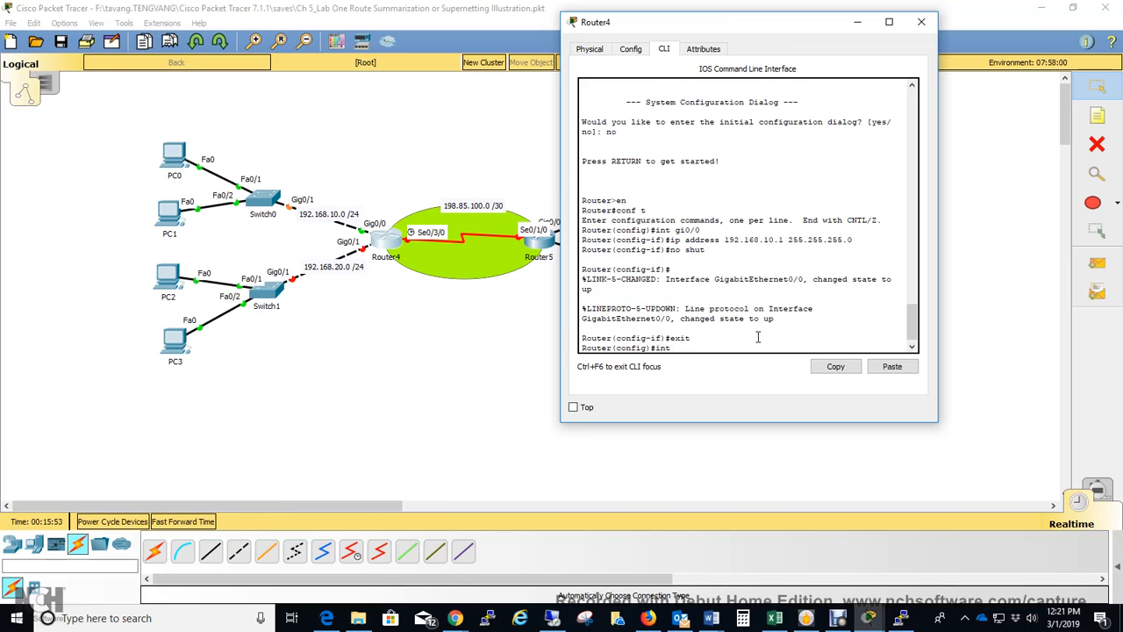
type(" g0/1")
key("Return")
type("ip address 19")
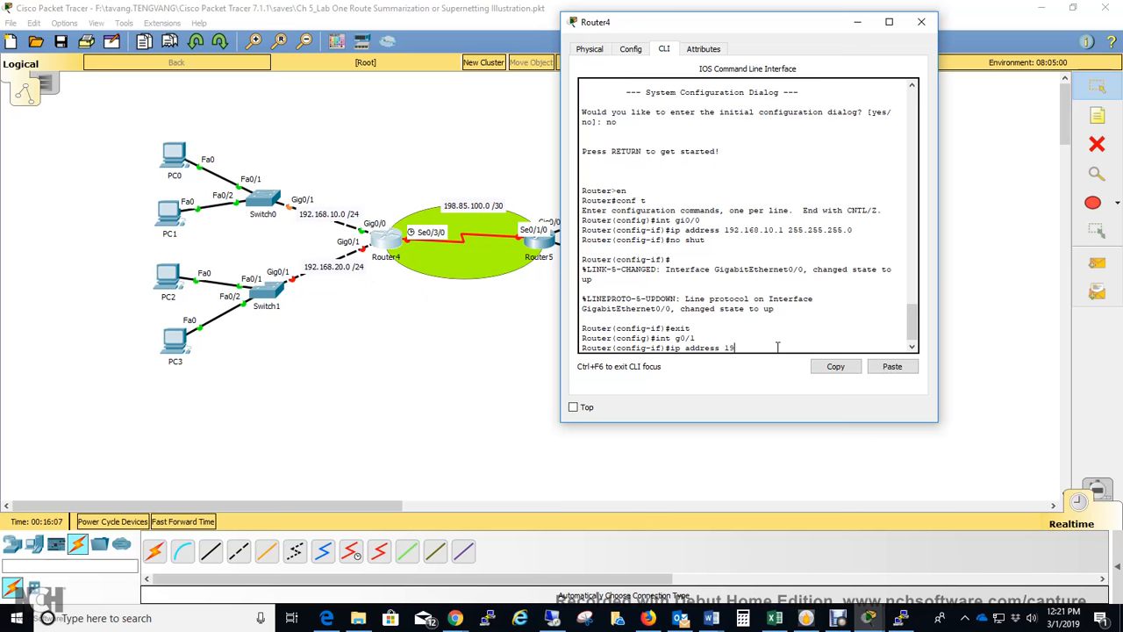
type("2.168.20.1 255.255.255.0")
key("Return")
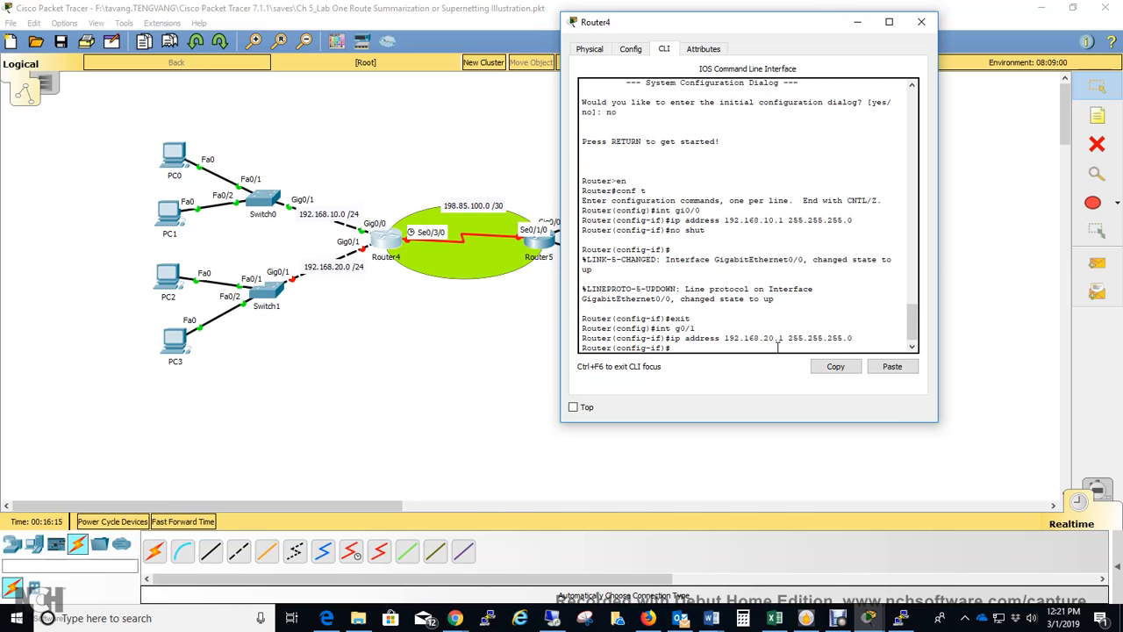
Enable Router4's g0/1 interface with the no shut command.
type("no thut")
key("BackSpace")
key("BackSpace")
key("BackSpace")
key("BackSpace")
type("shut")
key("Return")
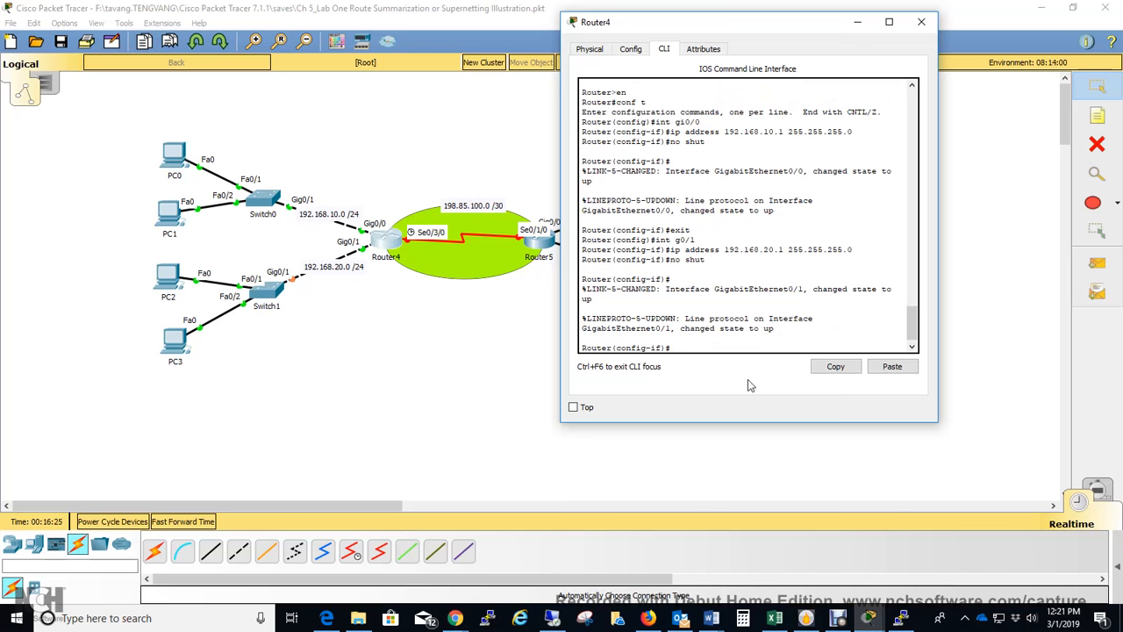
Assign the IP address 198.85.100.1 with mask 255.255.255.252 to Router4's serial interface se0/3/0.
type("exit")
key("Return")
type("int se")
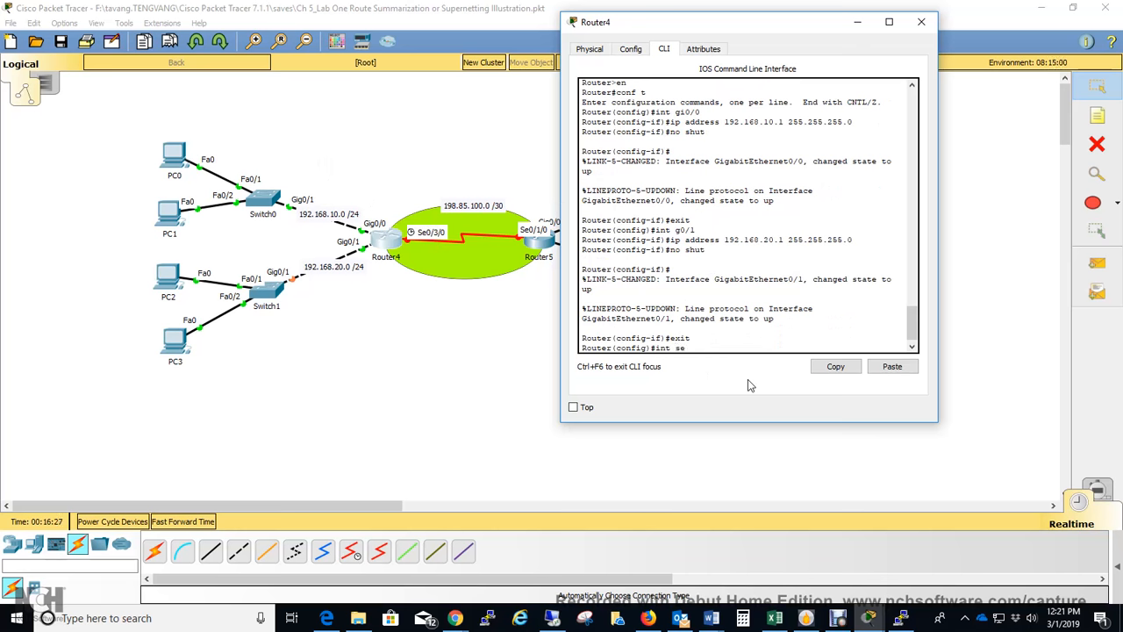
type("0/3/0")
key("Return")
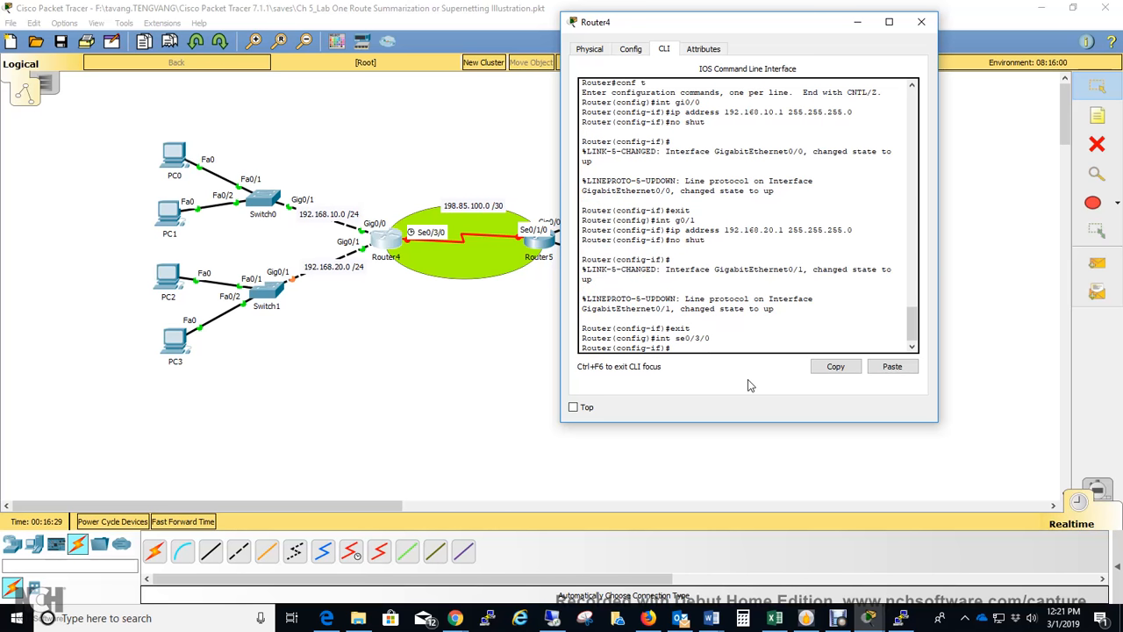
type("ip address 198.85.100.1 2")
type("55.255")
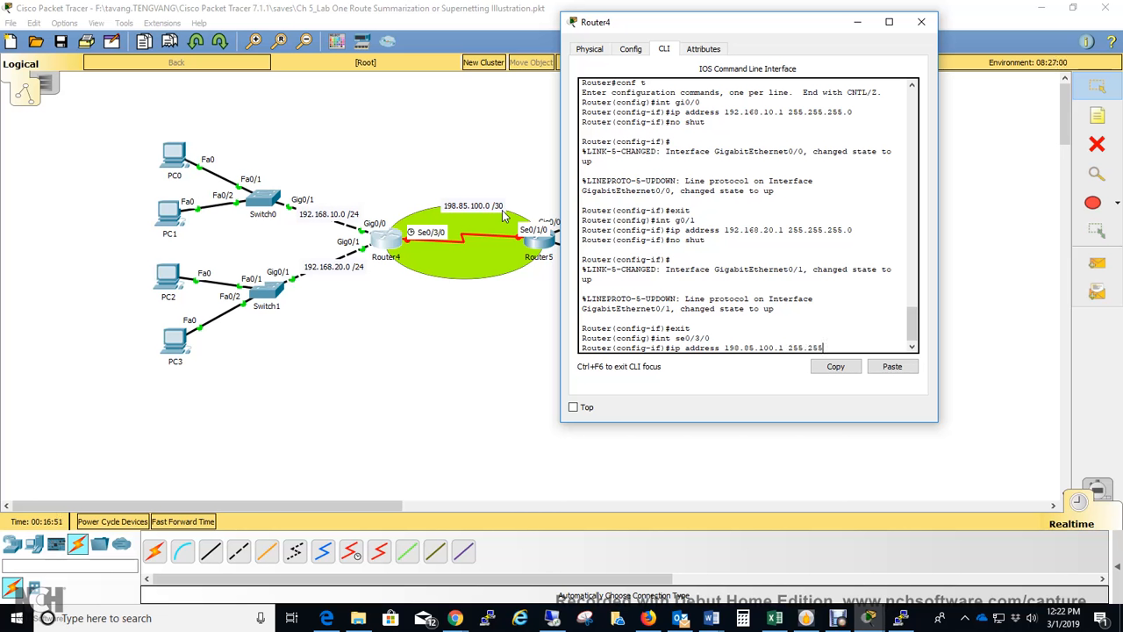
type(".255.252")
key("Return")
Enable Router4's se0/3/0 interface, set its clock rate to 64000 and close the router's window.
type("no th")
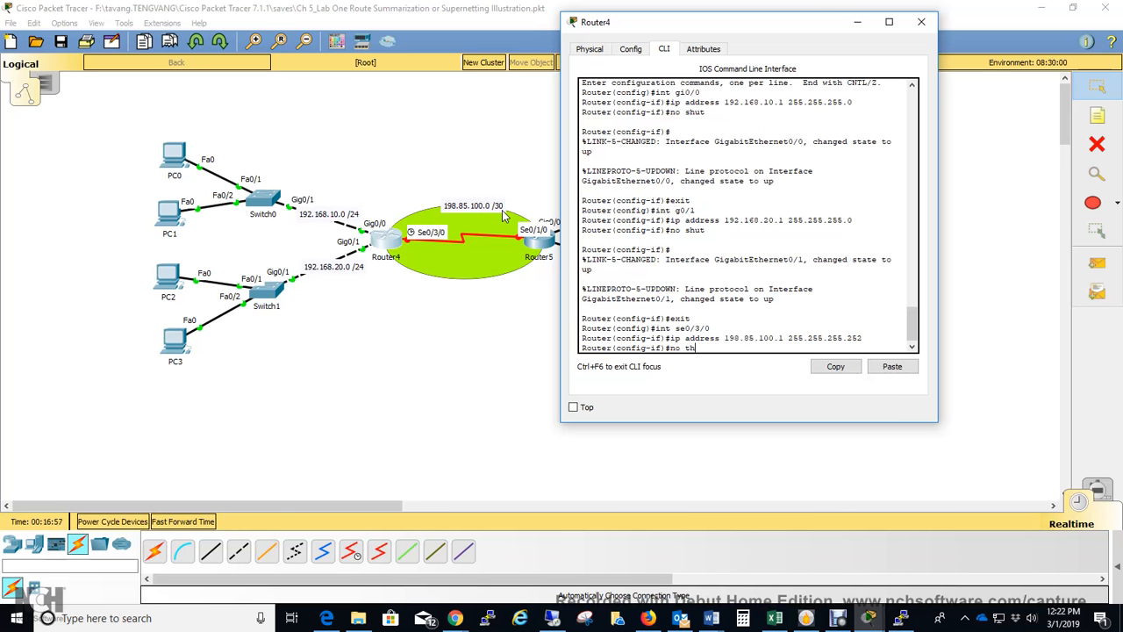
type("u")
type("hut")
key("Return")
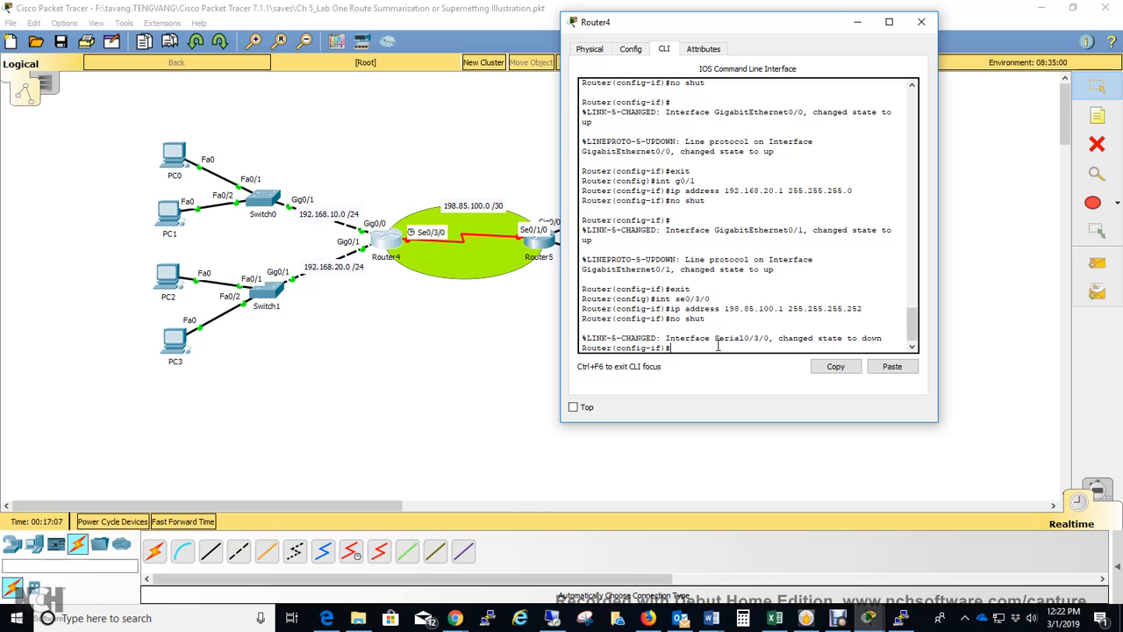
type("lock rate 64000")
key("Return")
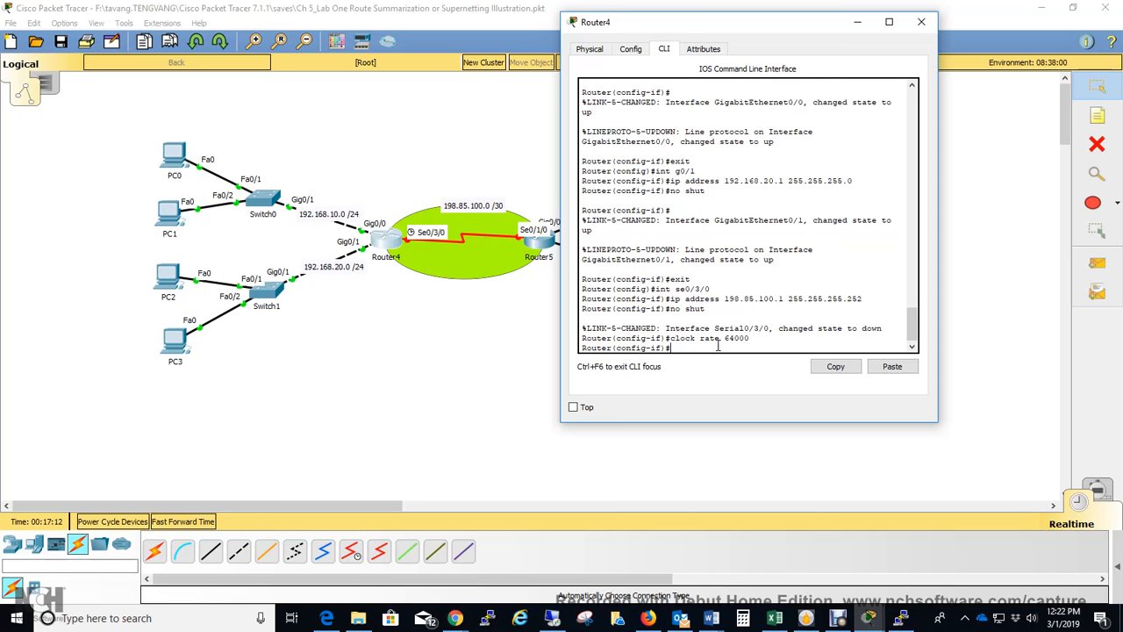
left_click(922, 22)
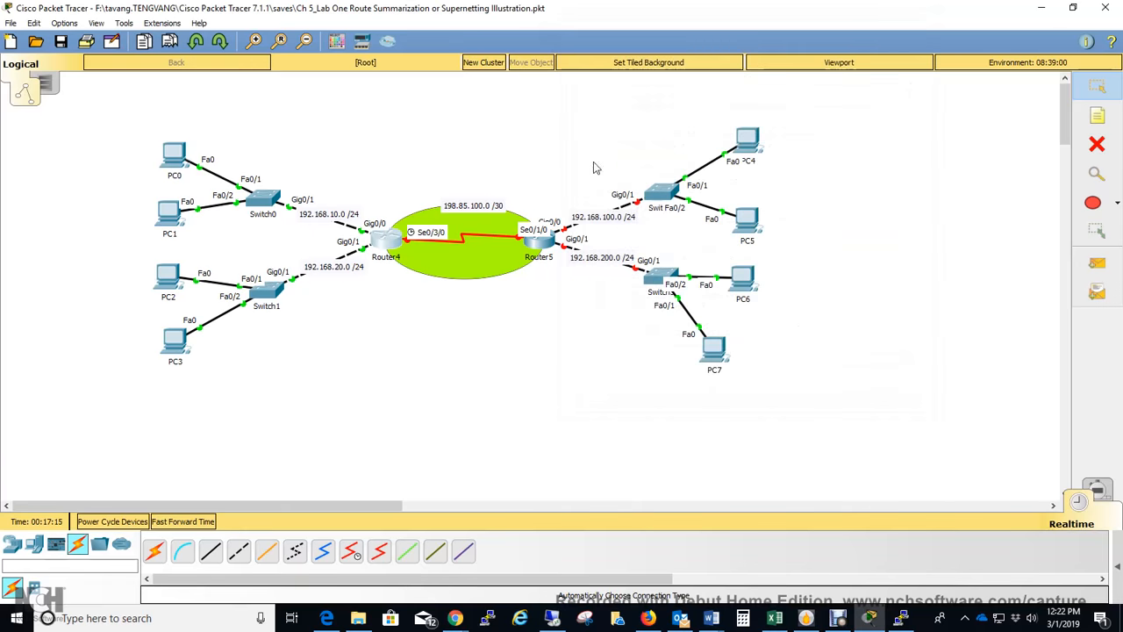
Decline the initial configuration dialog on Router5's command line and enter privileged EXEC mode.
left_click(538, 255)
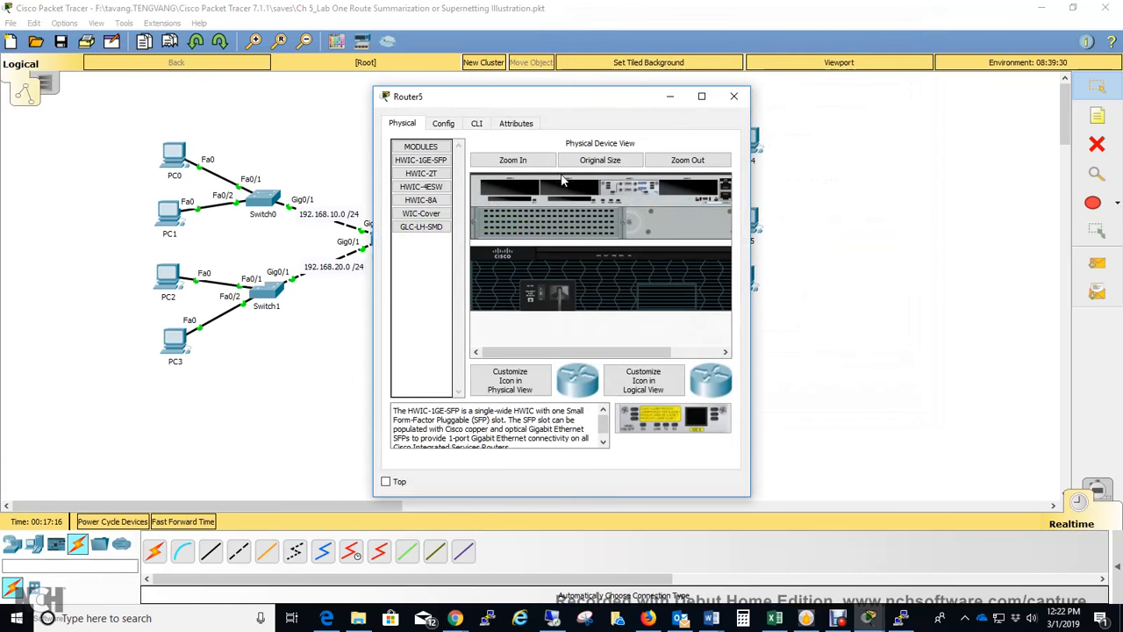
left_click(486, 127)
left_click_drag(518, 109, 765, 100)
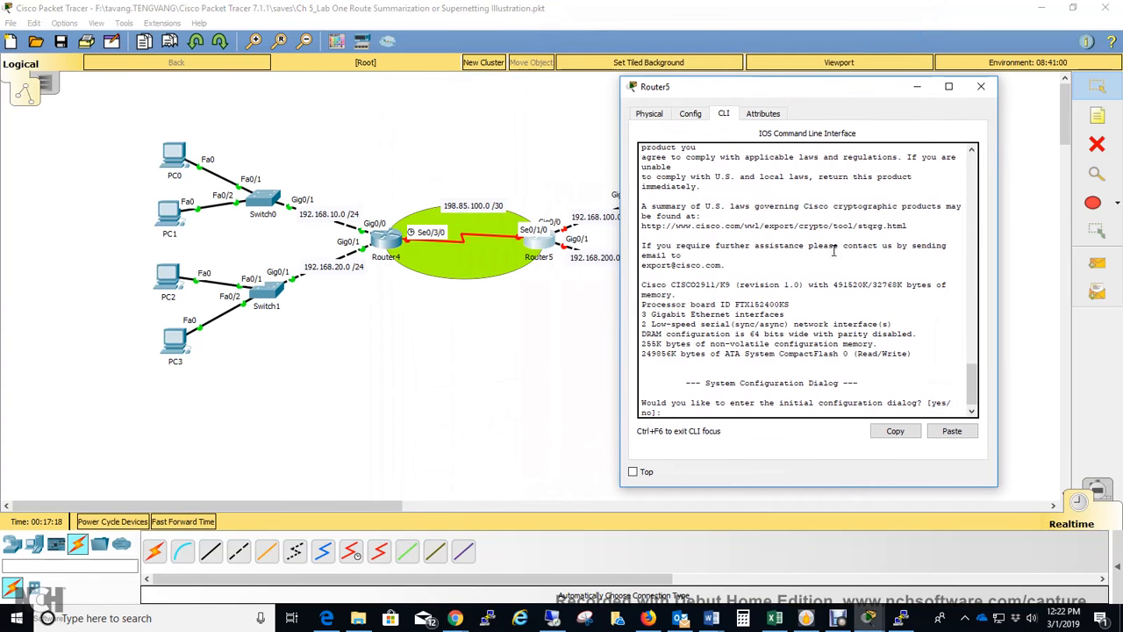
type("nbo")
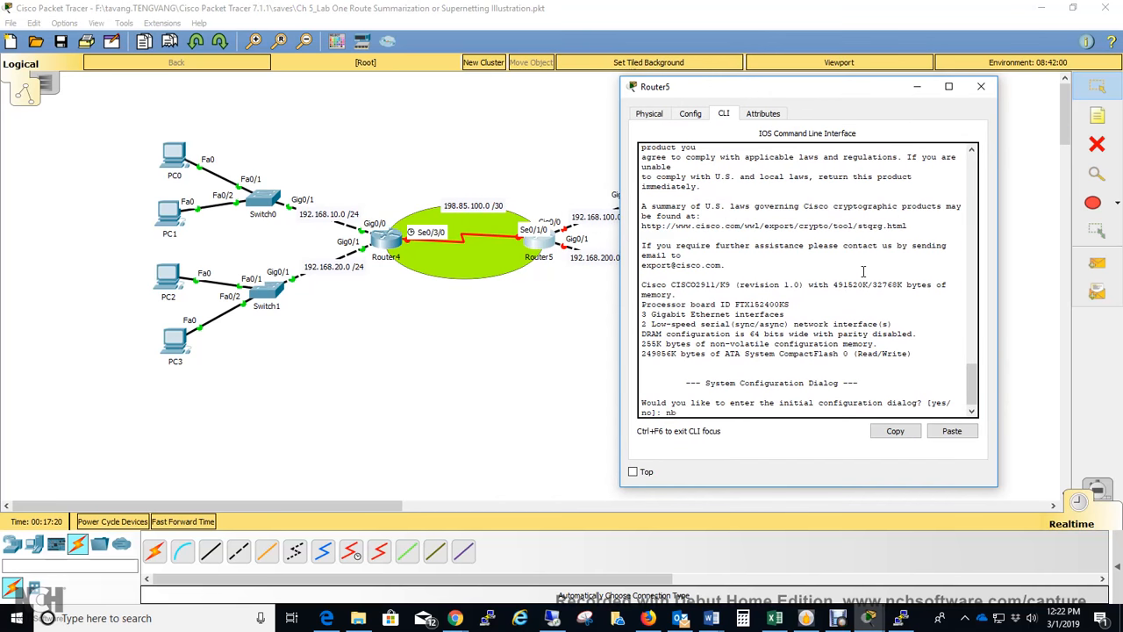
key("Return")
type("no")
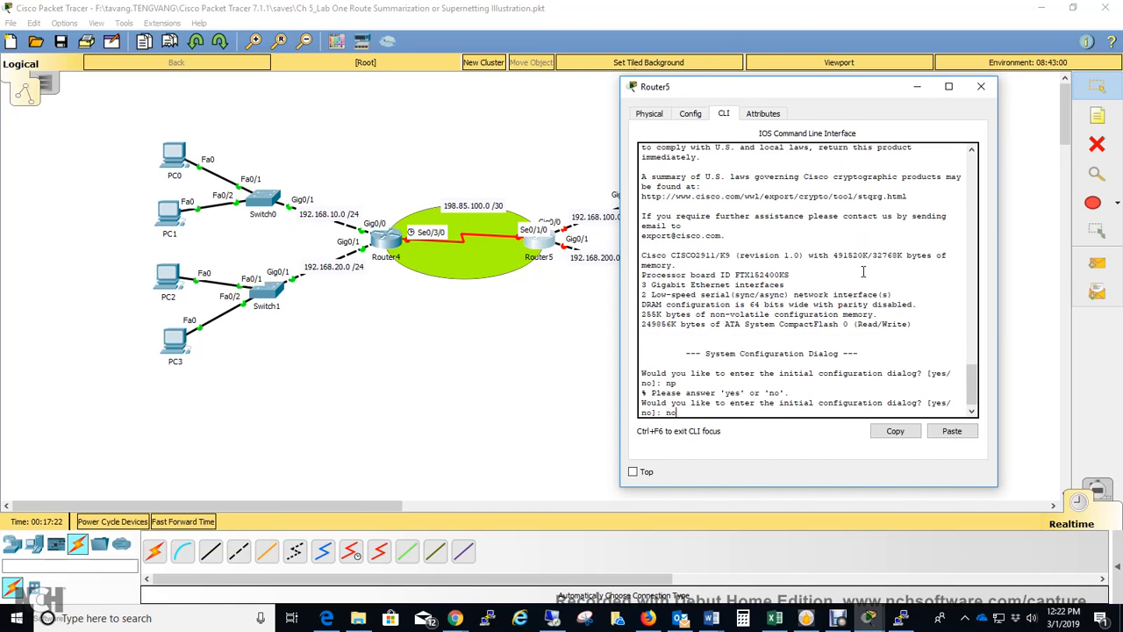
key("Return")
key("Return")
type("en")
key("Return")
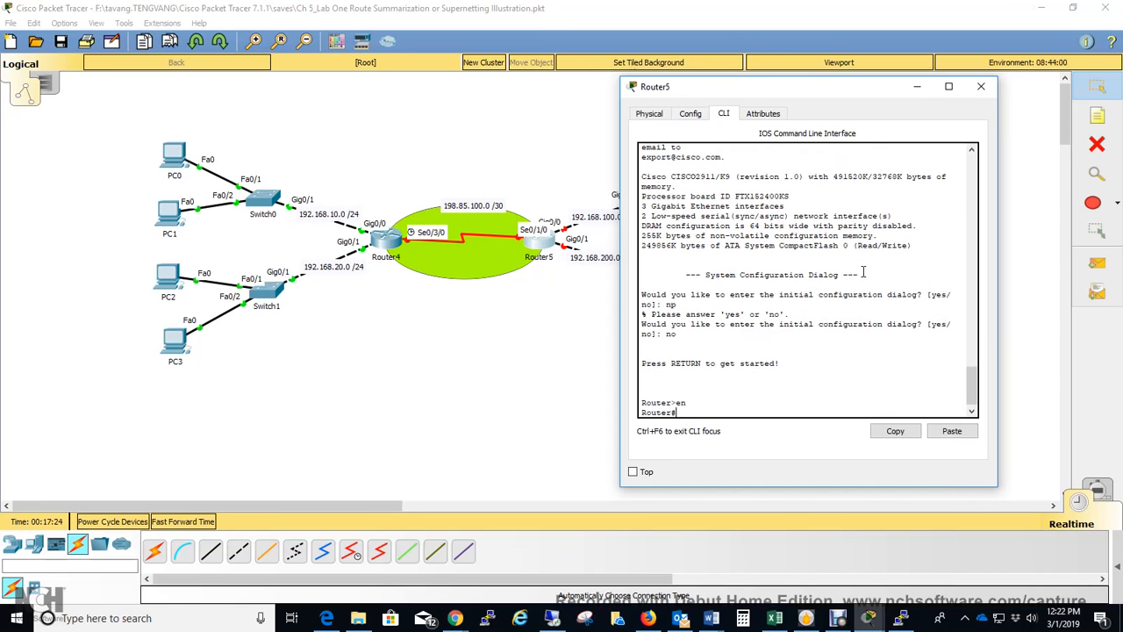
Enter configuration mode on Router5 and assign the IP address 198.85.100.2 with mask 255.255.255.252 to serial interface se0/1/0.
type("conf t")
key("Return")
type("in")
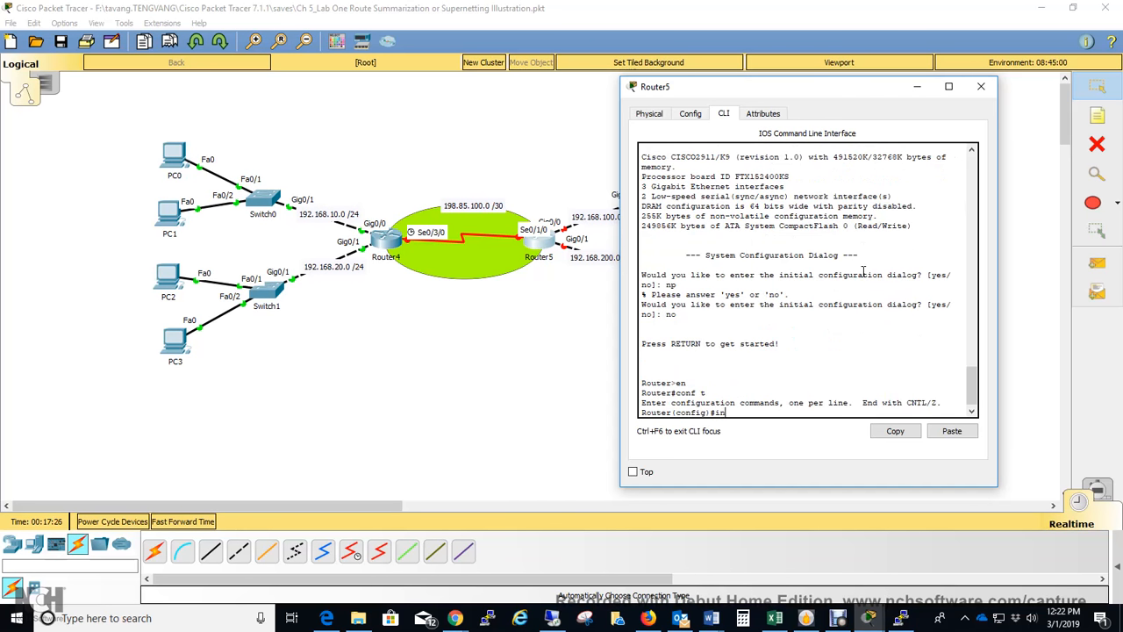
type("t se0/1/0")
key("Return")
type("ig-if)#i")
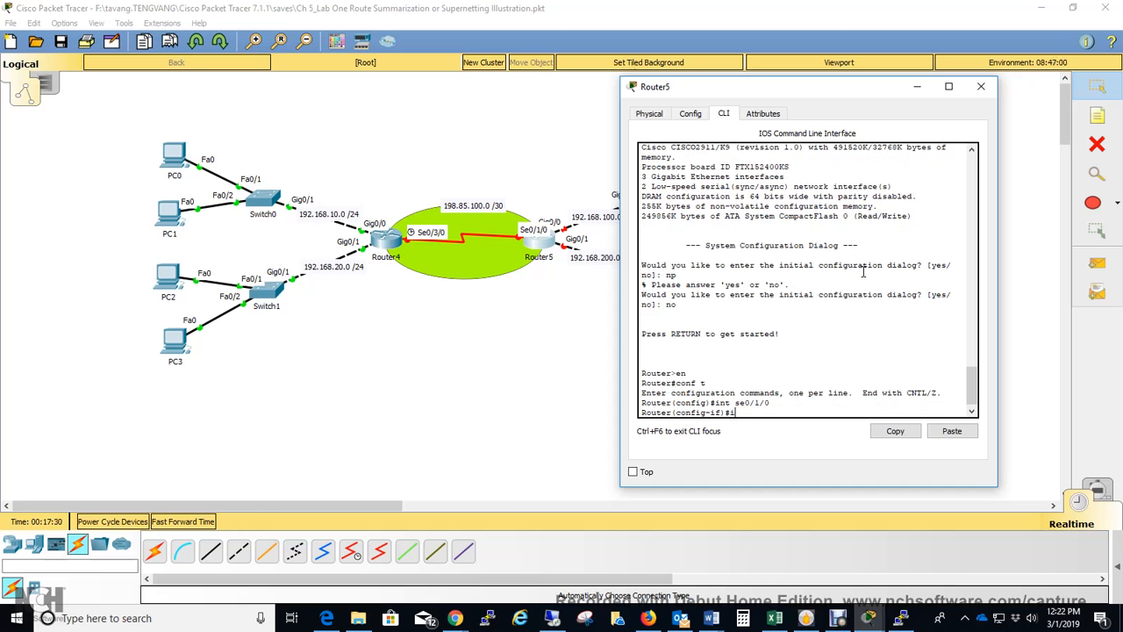
type("p address 198.85.100.2")
type("255.255.255.252")
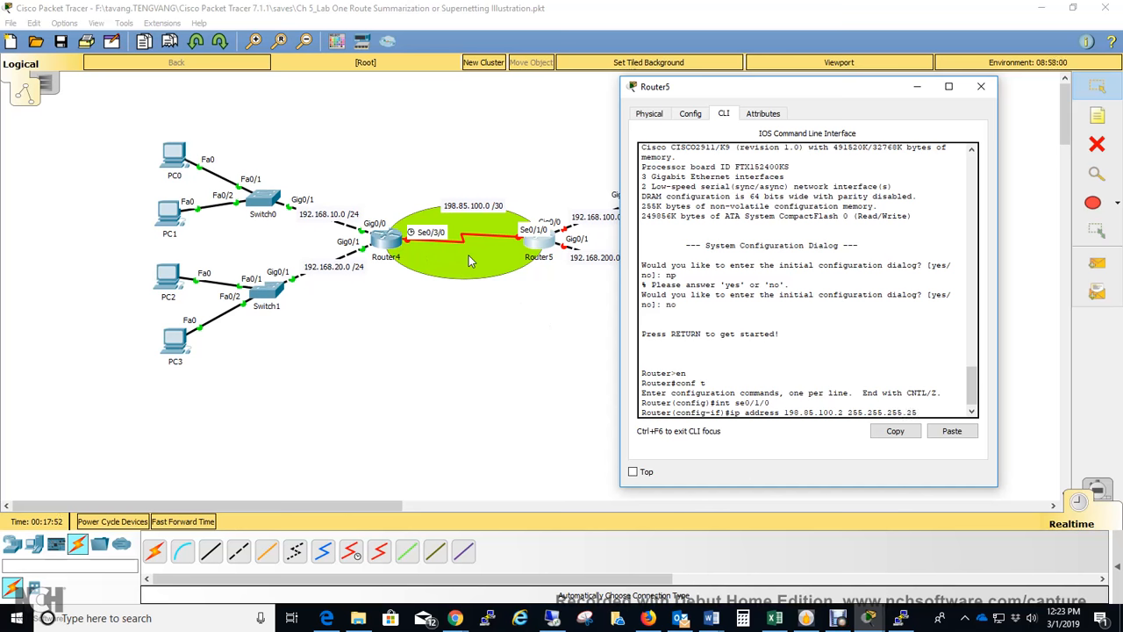
key("Return")
Enable Router5's se0/1/0 interface with the no shut command and return to global configuration mode.
type("no shut")
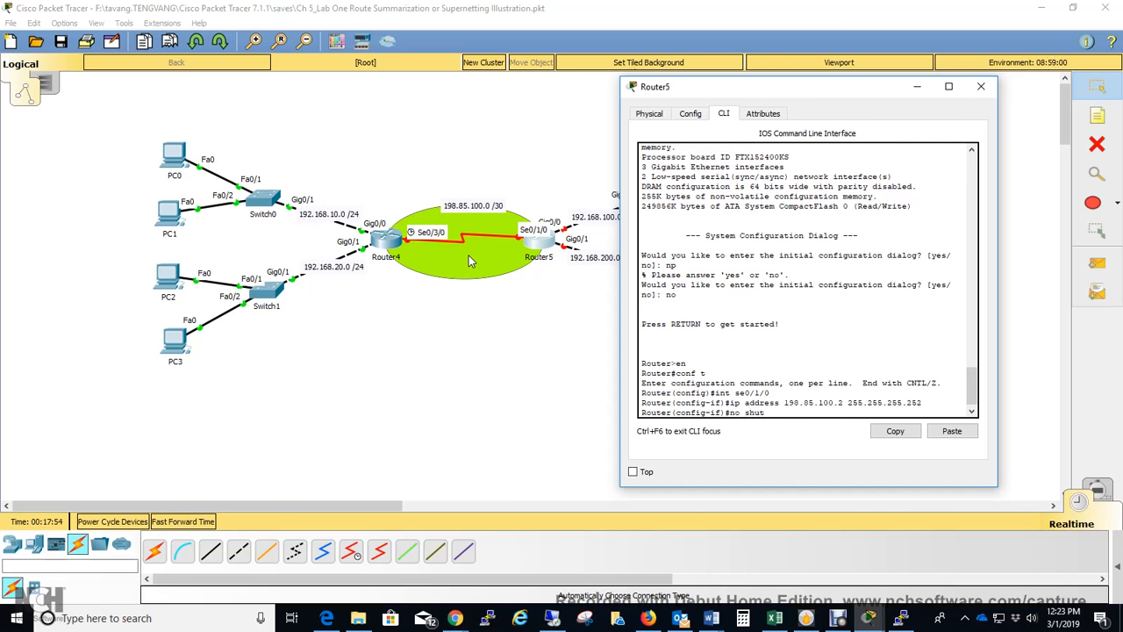
key("Return")
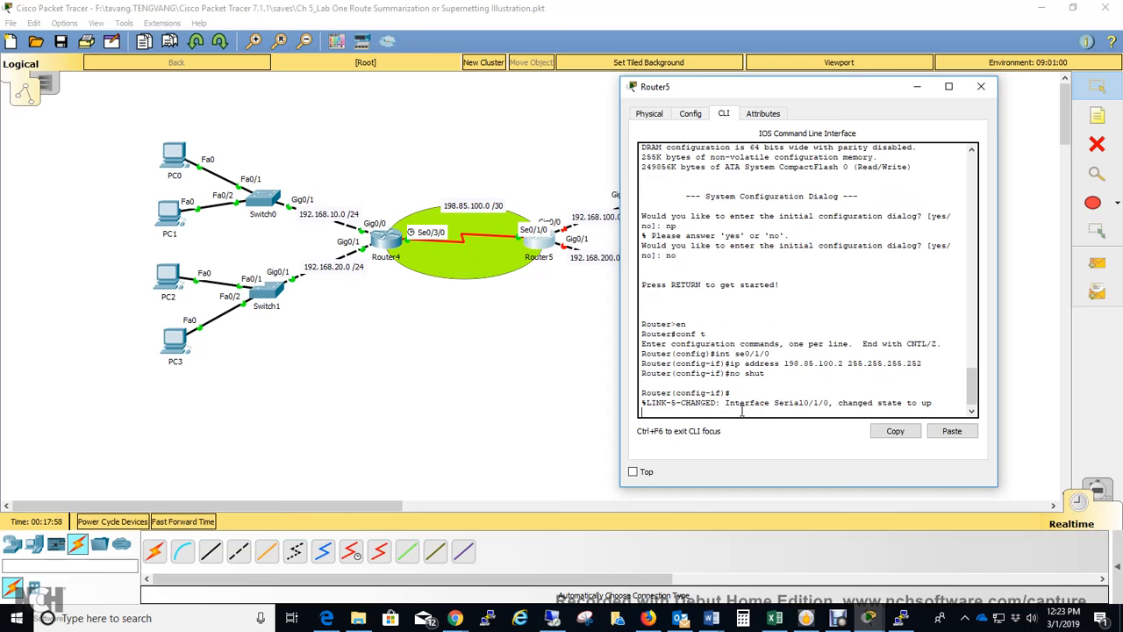
key("Return")
type("e4xit")
key("Return")
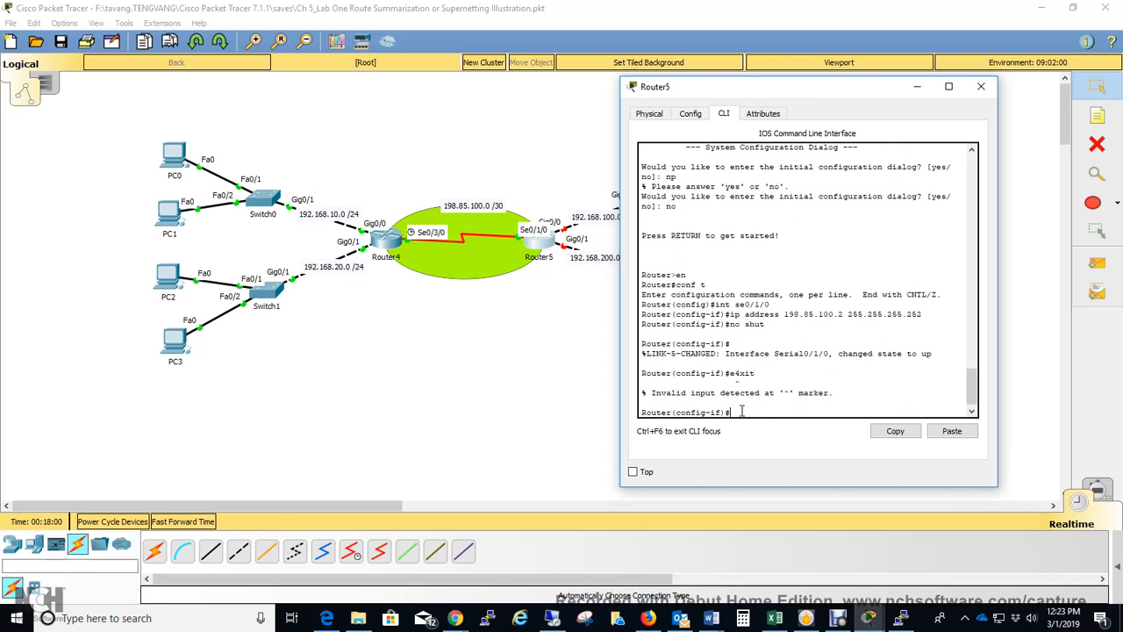
type("exit")
key("Return")
type("i")
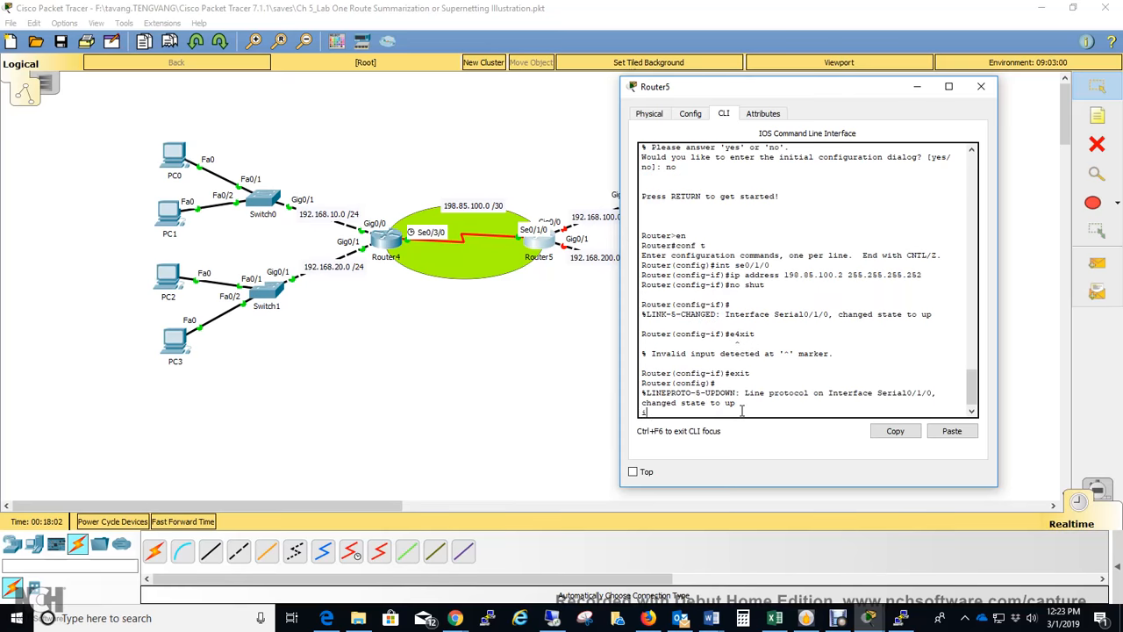
key("Return")
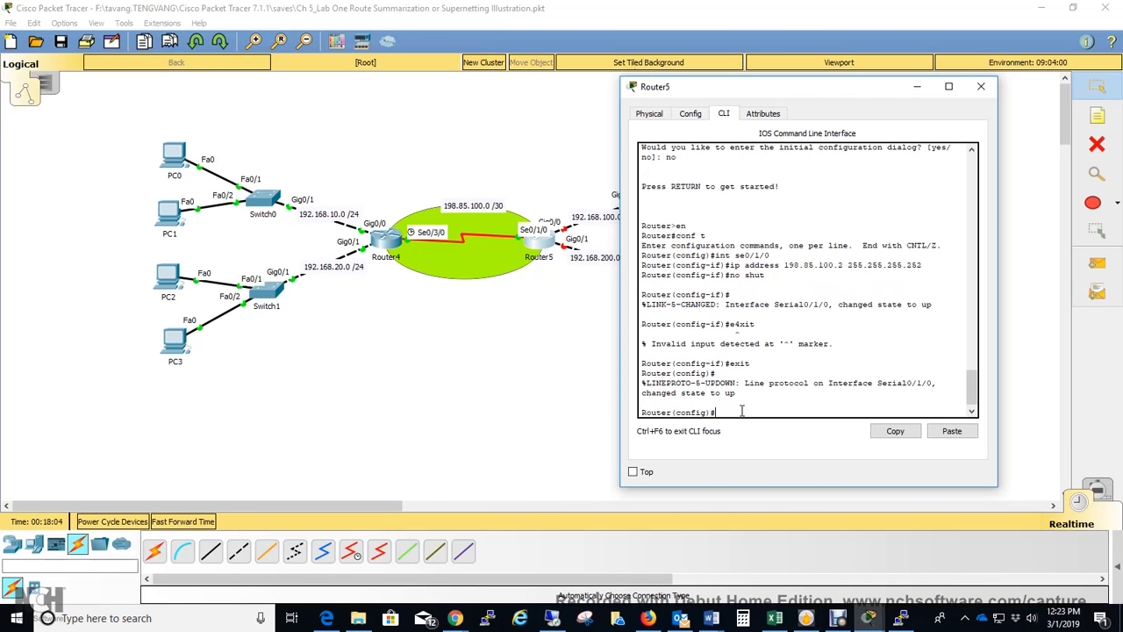
Assign 192.168.100.1 with mask 255.255.255.0 to Router5's g0/0 interface, enable it and exit interface configuration.
type("int g0/0")
key("Return")
type("ip a")
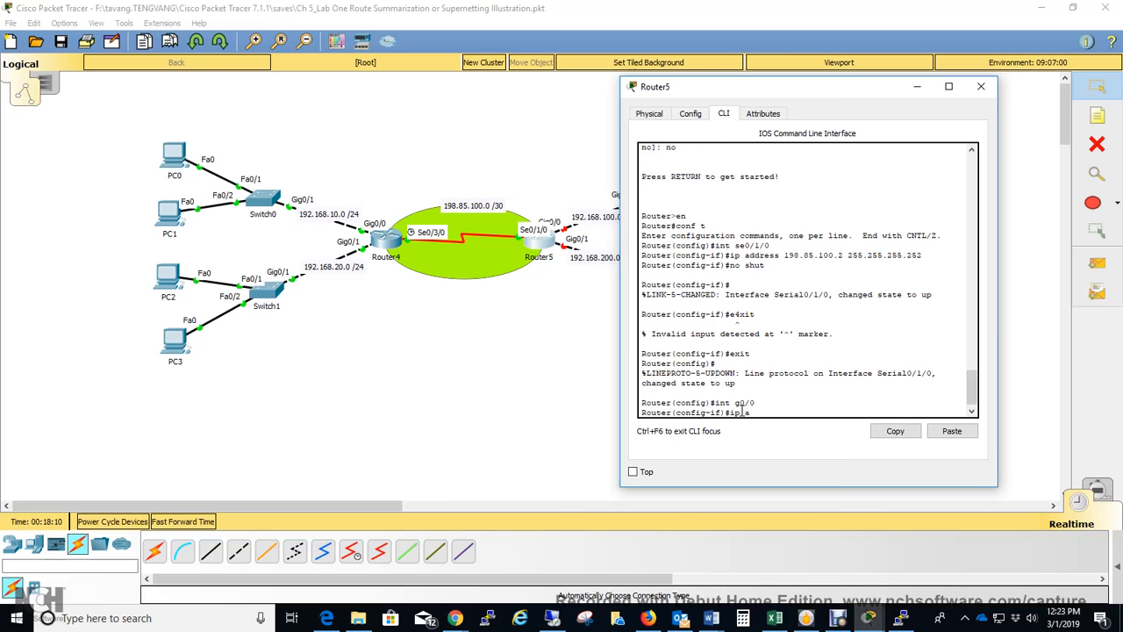
type("ddress 192.168.100.1 255.255.255.0")
key("Return")
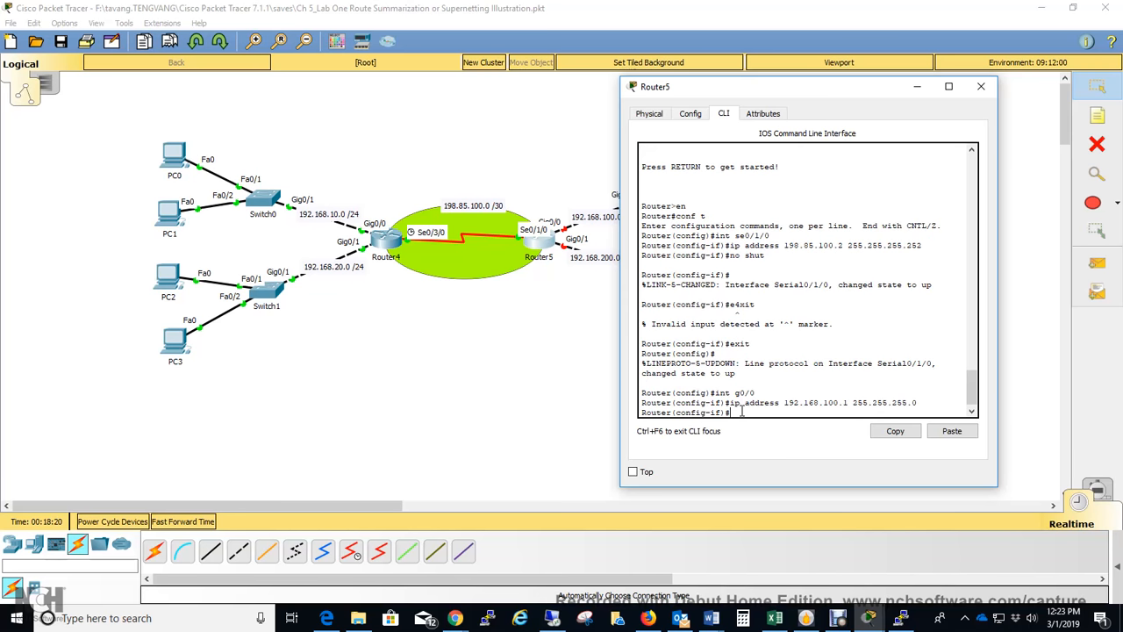
type("no shut")
key("Return")
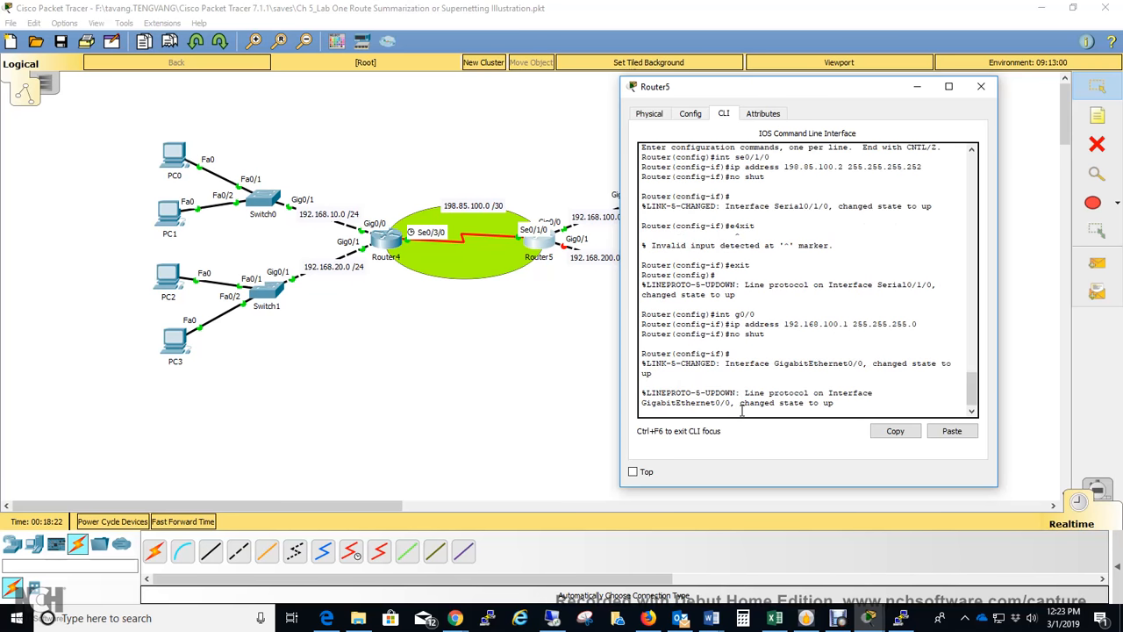
type("exit")
key("Return")
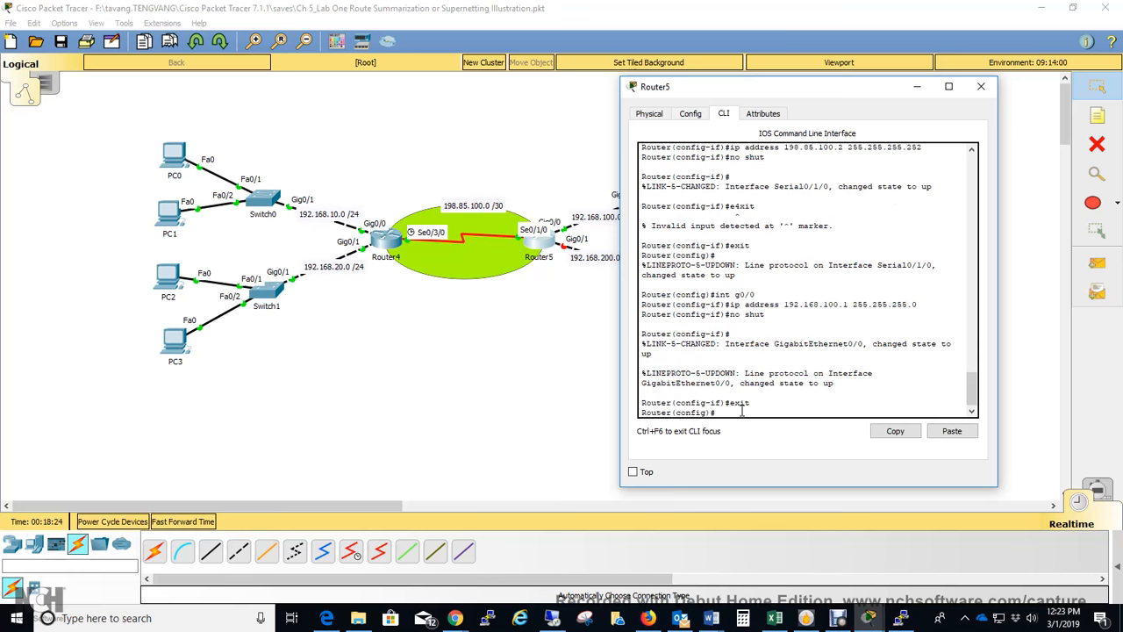
key("Up")
key("Up")
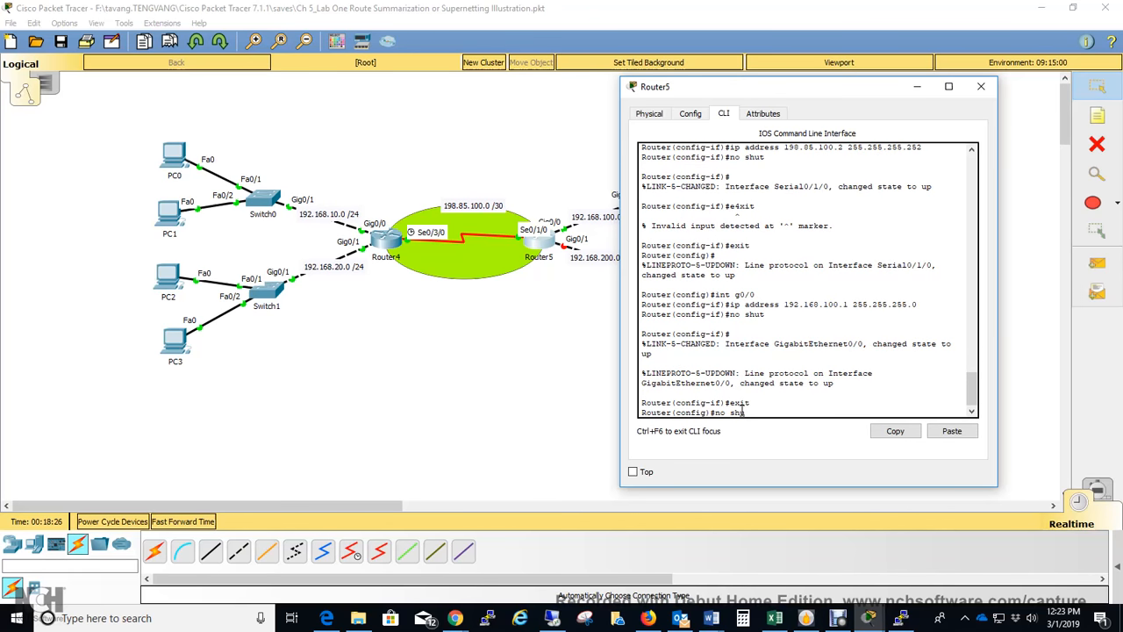
key("BackSpace")
key("BackSpace")
key("BackSpace")
key("BackSpace")
key("BackSpace")
key("BackSpace")
key("BackSpace")
Assign the IP address 192.168.200.1 with mask 255.255.255.0 to Router5's g0/1 interface.
type("i")
key("BackSpace")
key("BackSpace")
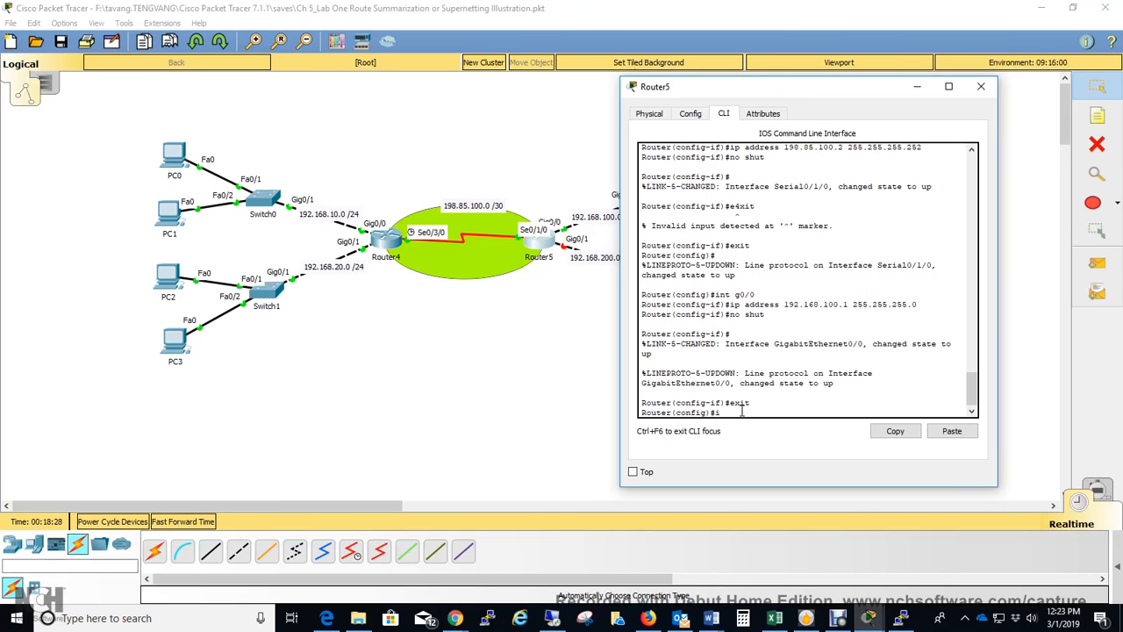
type("nt g0/1")
key("Return")
type("ip address")
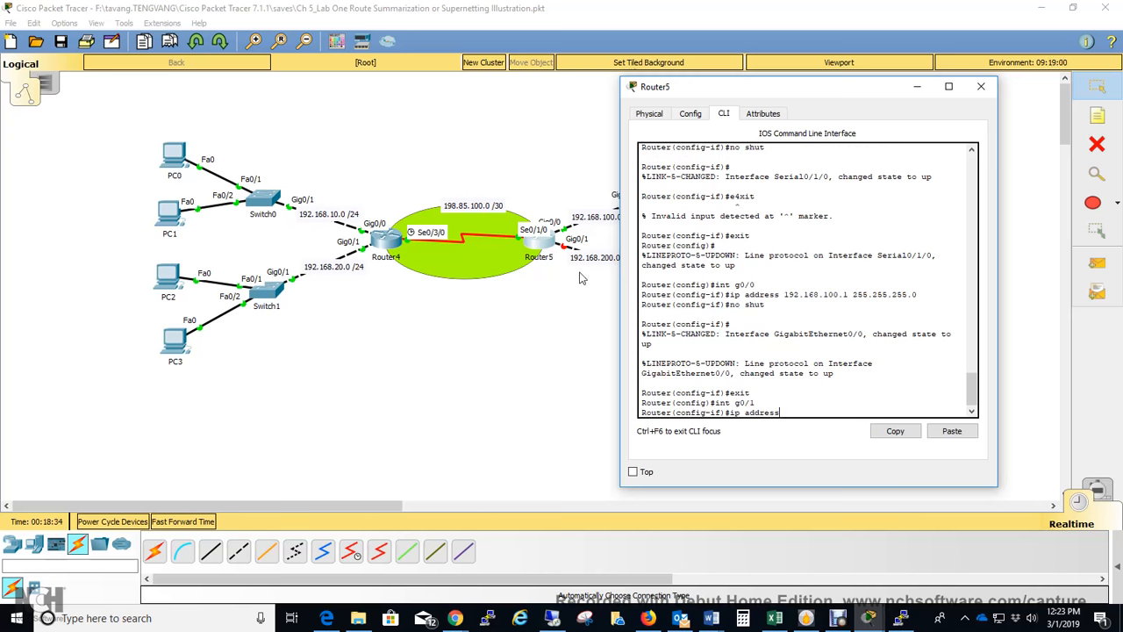
left_click_drag(758, 93, 796, 86)
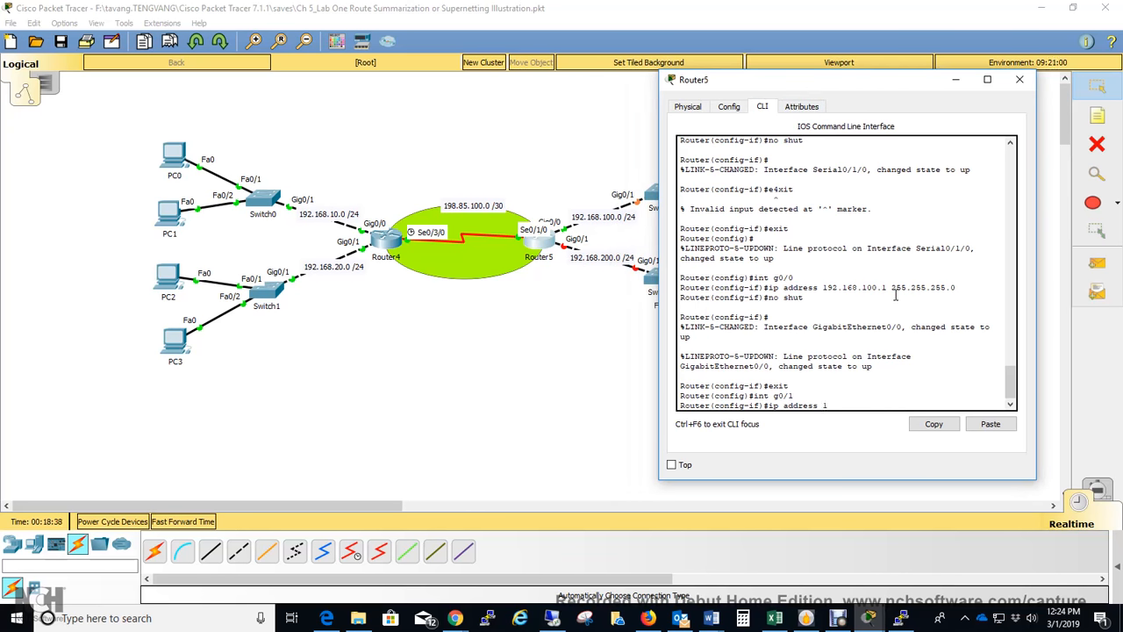
type("2.168.1")
key("BackSpace")
type("200.1 255.255.255.0")
key("Return")
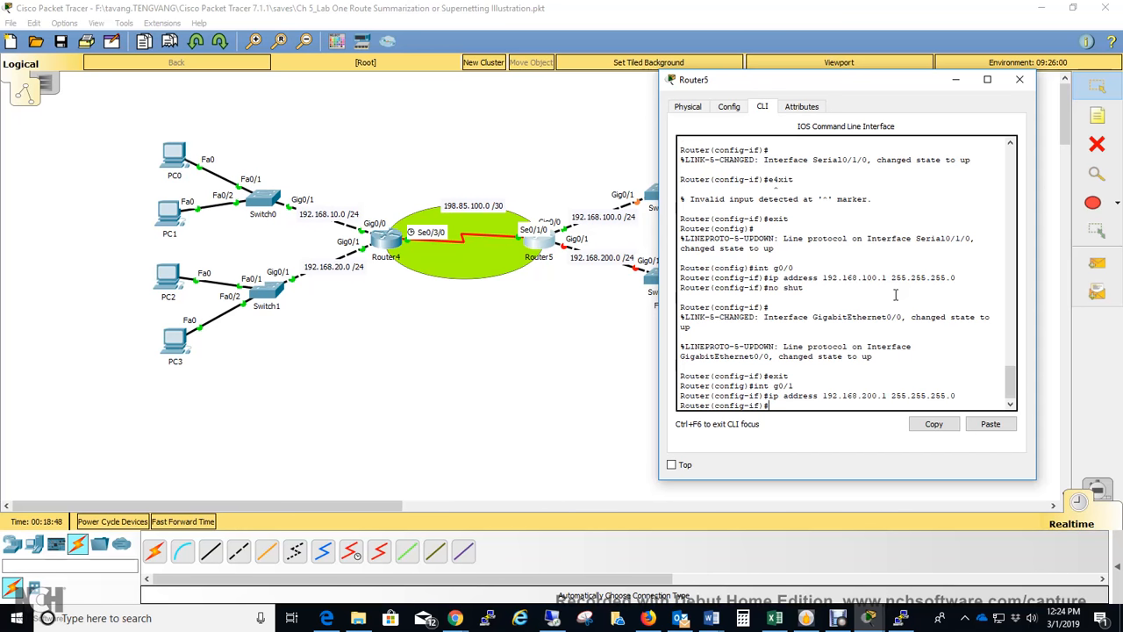
Enable Router5's g0/1 interface with the no shut command.
type("no shut")
key("Return")
key("Return")
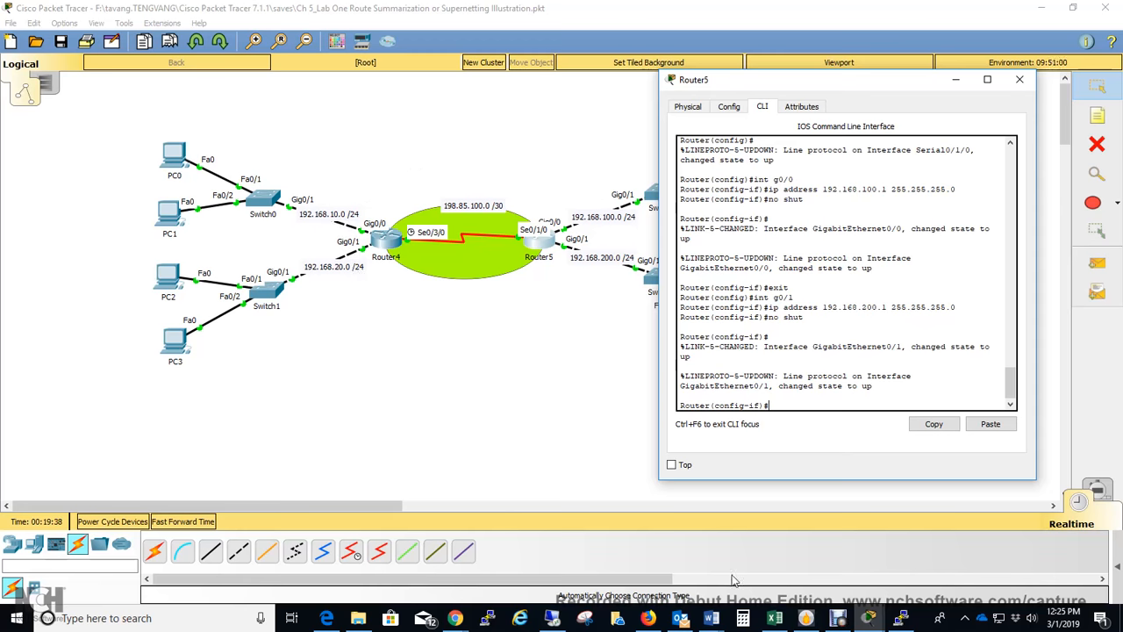
Switch to the Route Summarization Illustration document in Word and look up Site One's route summarization address and mask.
left_click(712, 619)
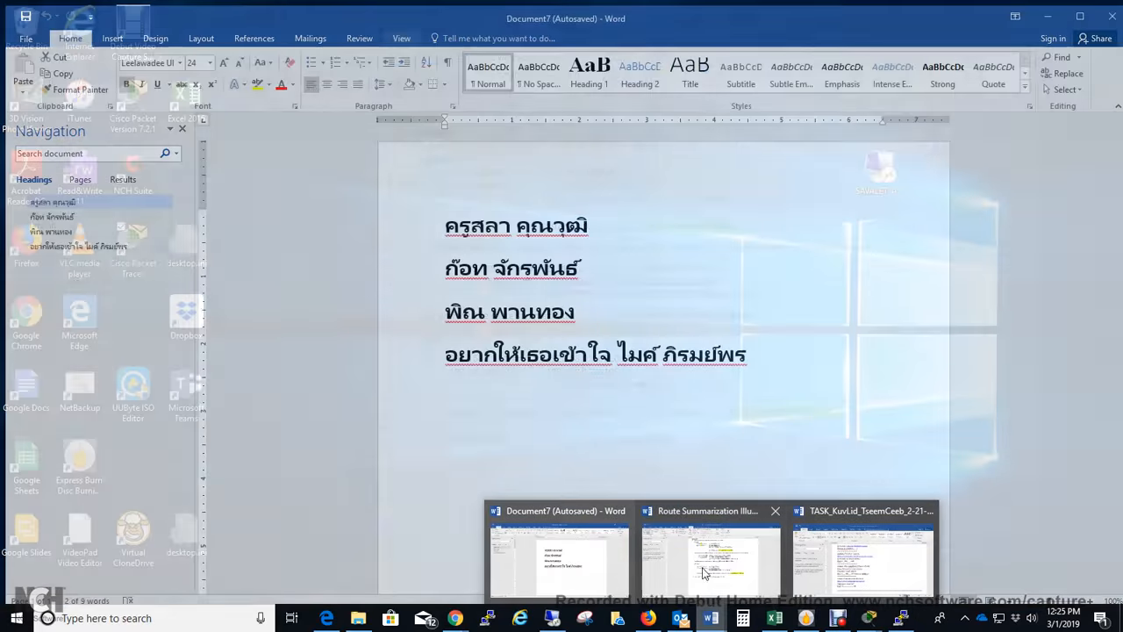
left_click(707, 569)
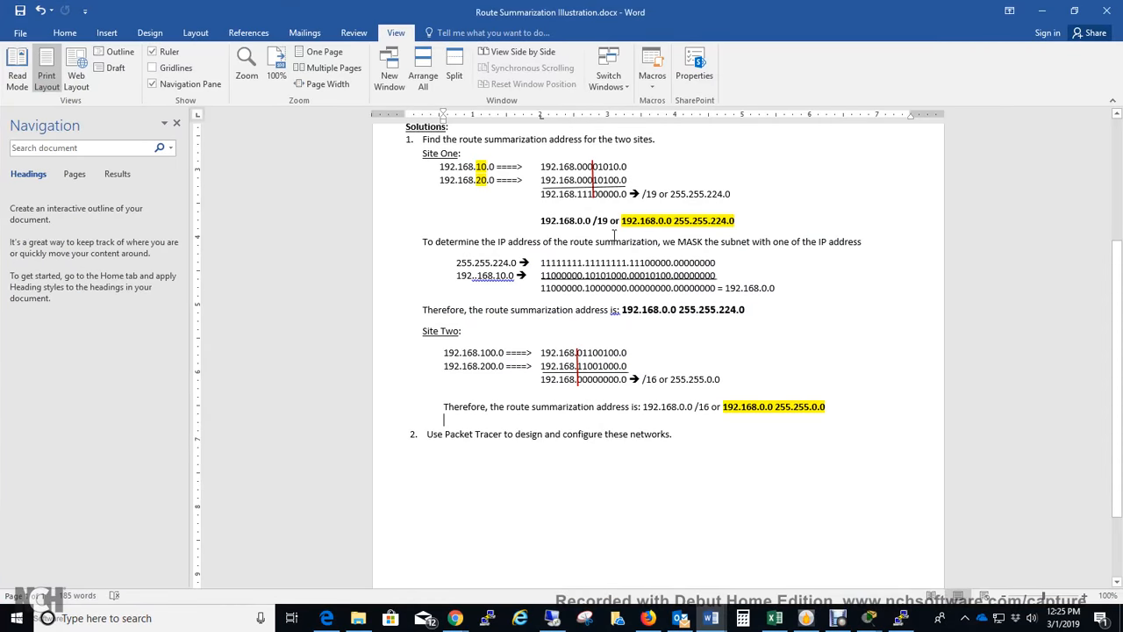
scroll(606, 230, "up", 5)
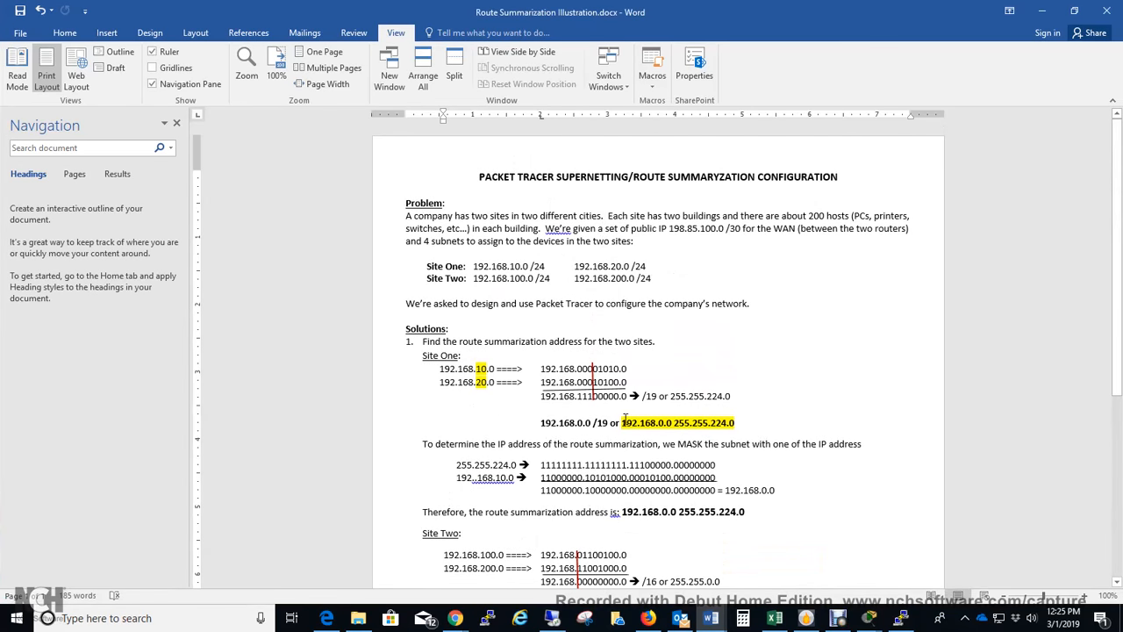
left_click_drag(623, 423, 735, 423)
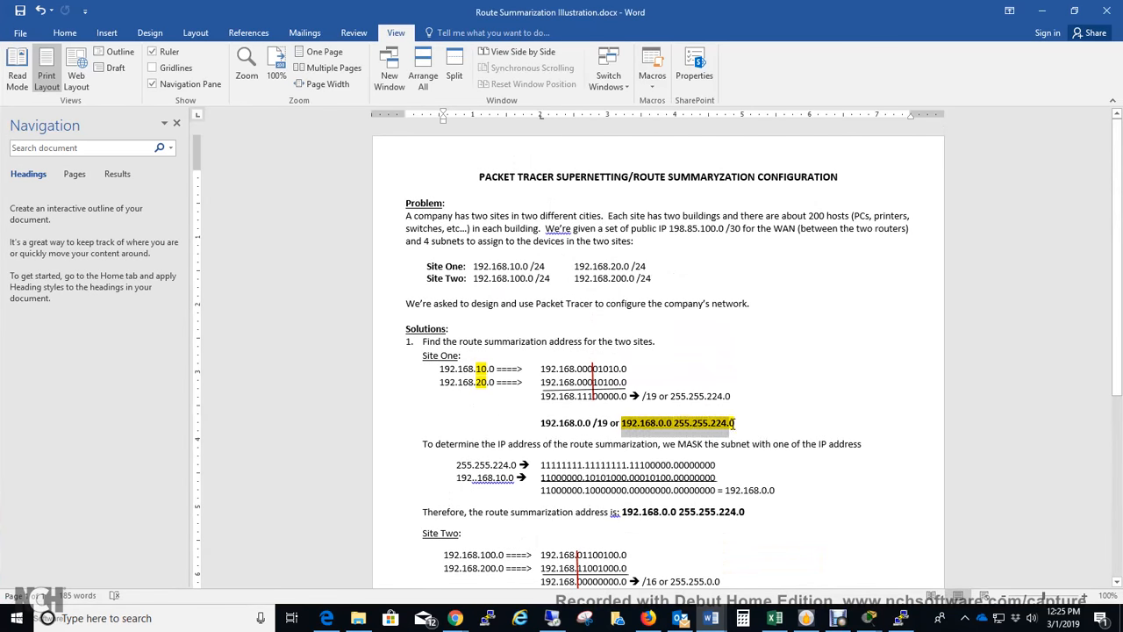
left_click(727, 423)
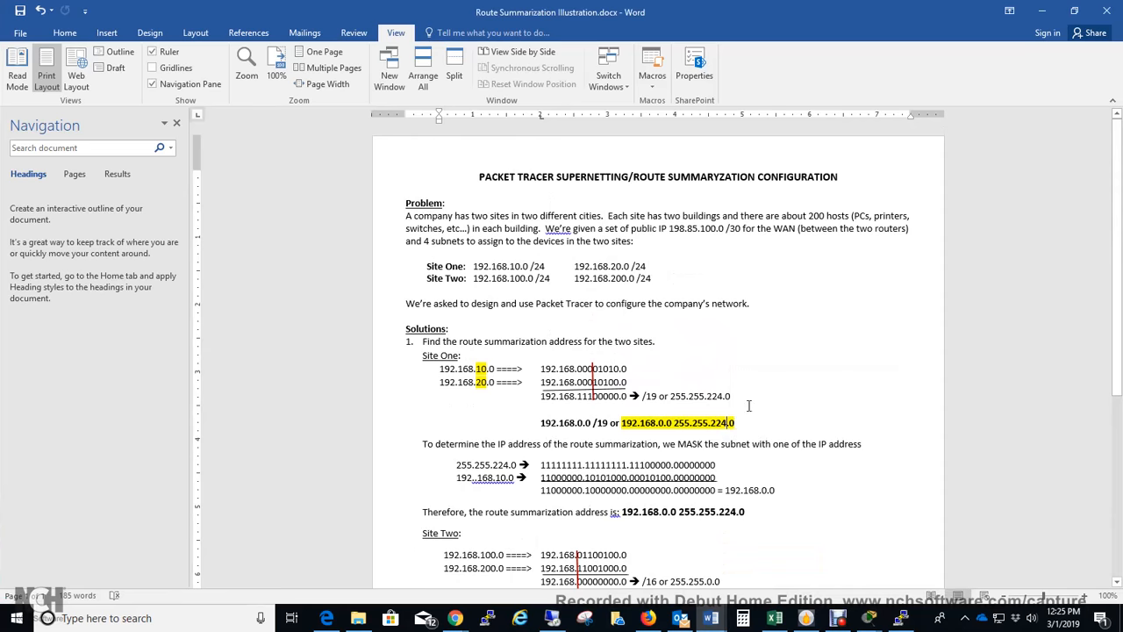
left_click(1038, 15)
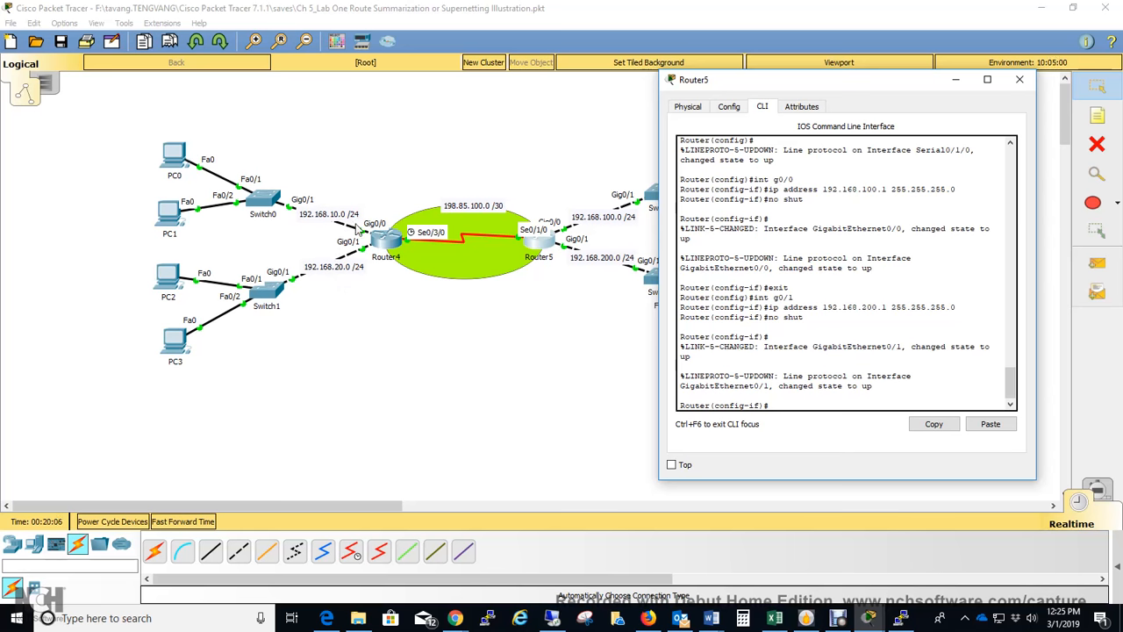
Re-enter global configuration mode on Router5 and begin a static route to network 192.168.0.0 with mask 255.255.224.0.
left_click(546, 244)
type("end")
key("Return")
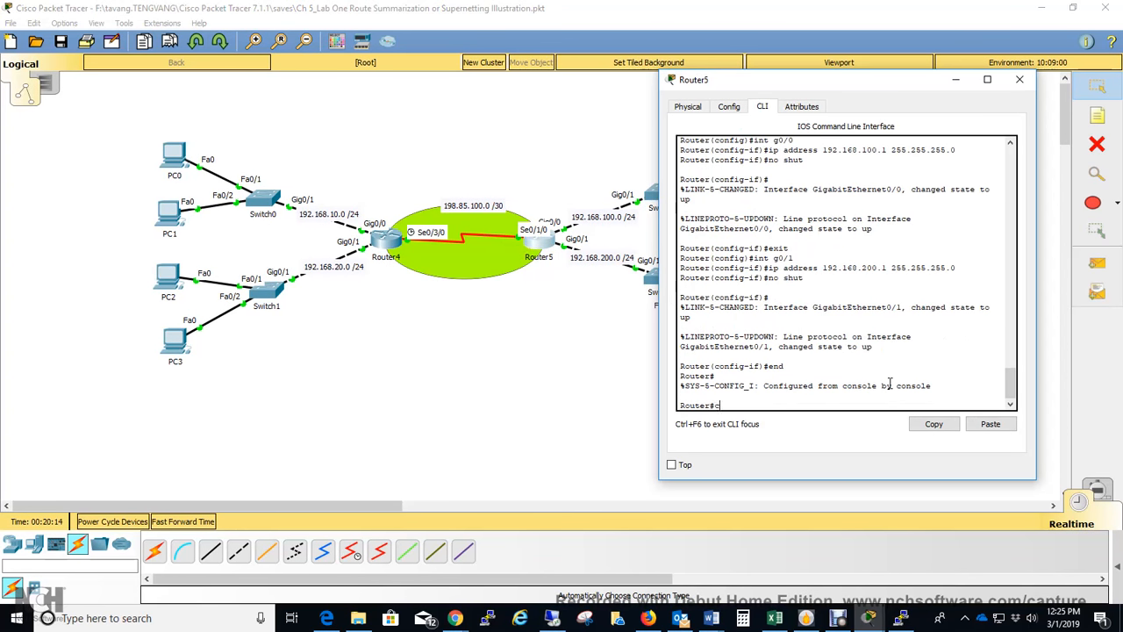
type("conf t")
key("Return")
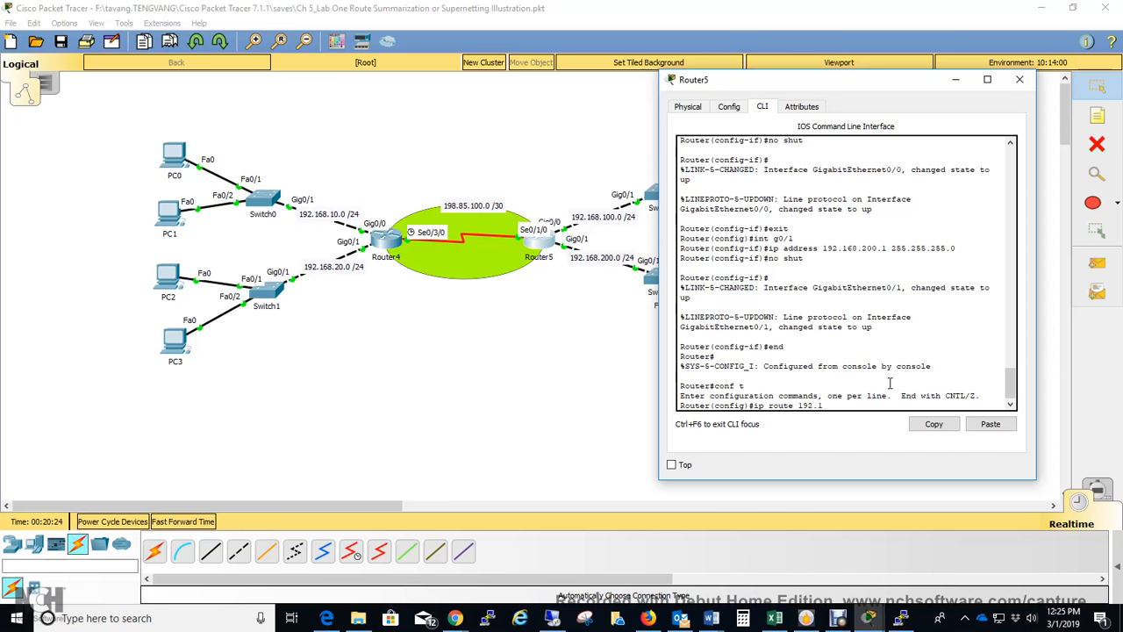
type("68.0.0 ")
type("255.255.2")
type("55.")
type("2")
type("5")
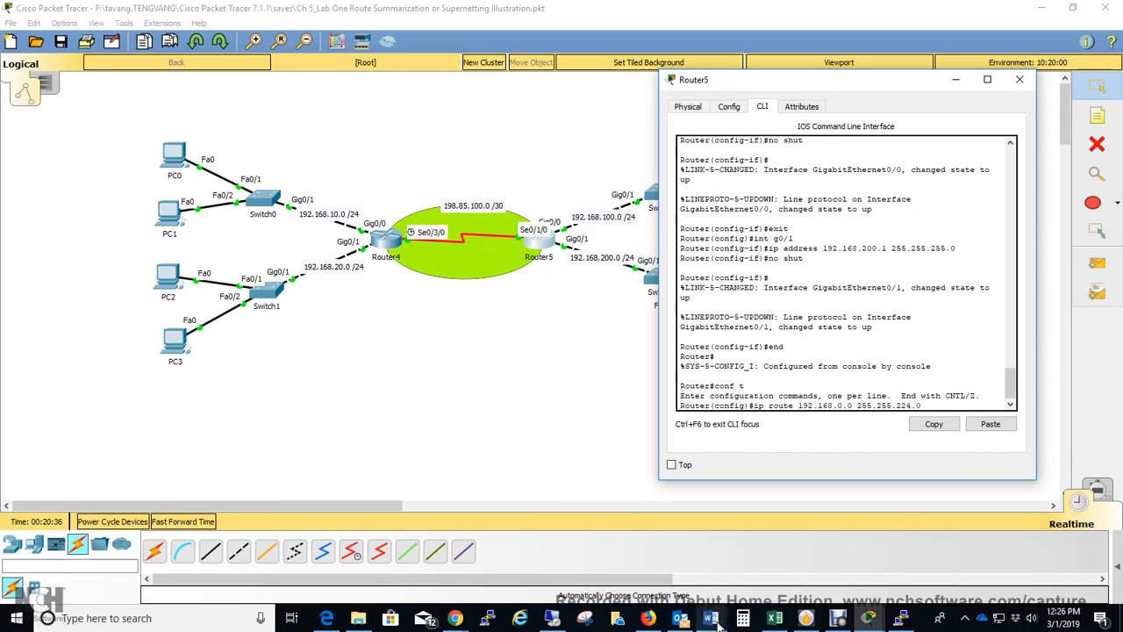
Check Site One's summary address in the Word document and complete Router5's static route with next hop 198.85.100.1.
mouse_move(712, 621)
left_click(710, 569)
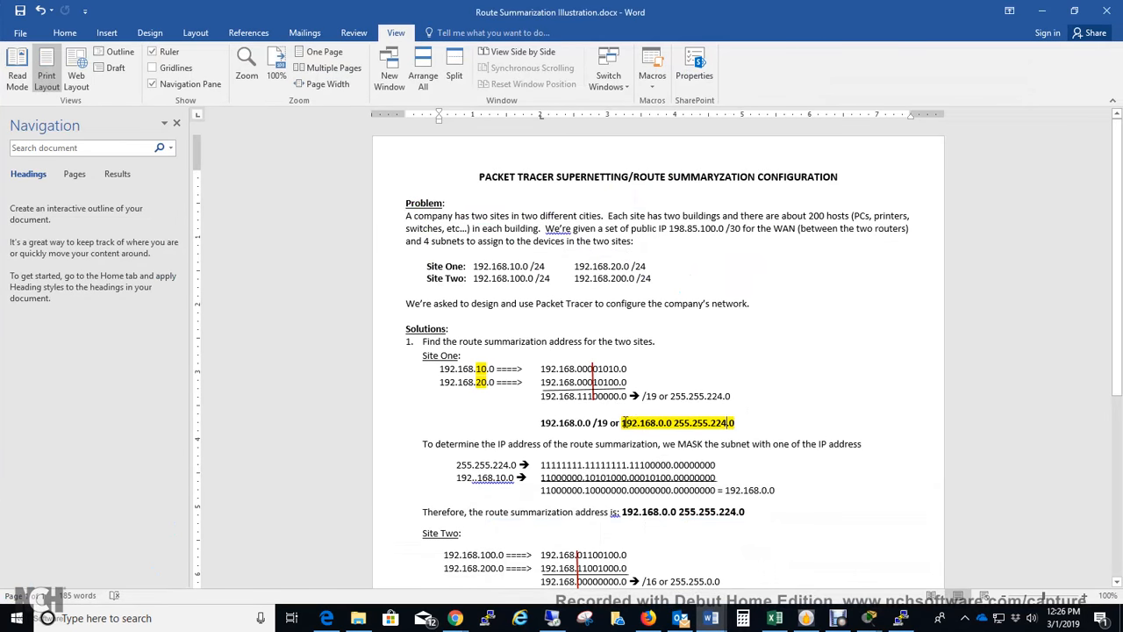
left_click_drag(625, 422, 739, 423)
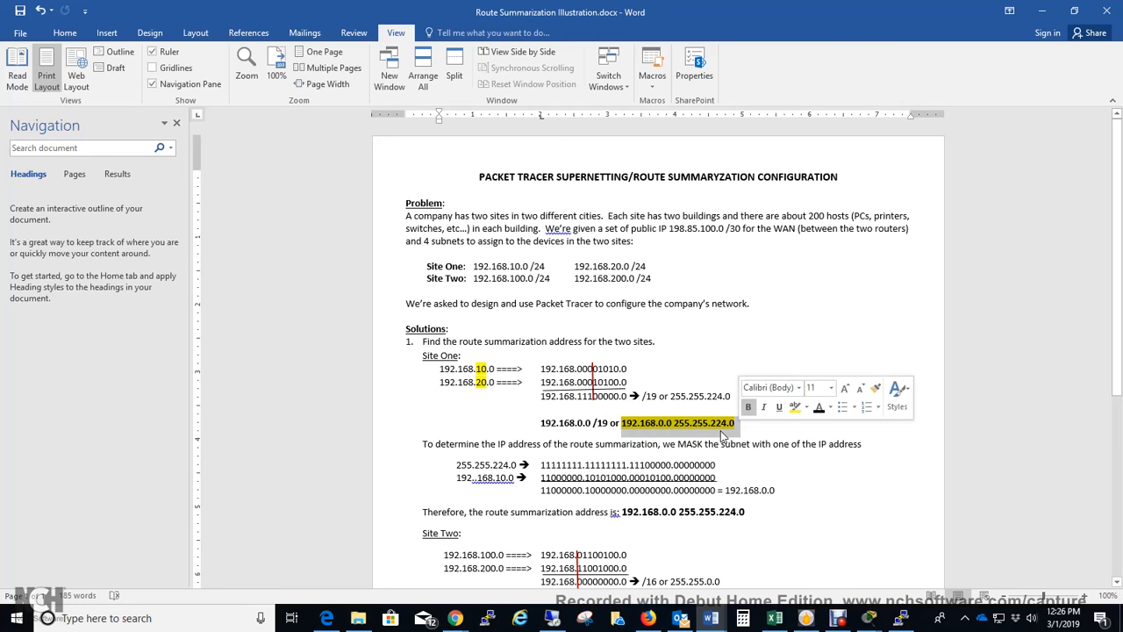
left_click(669, 435)
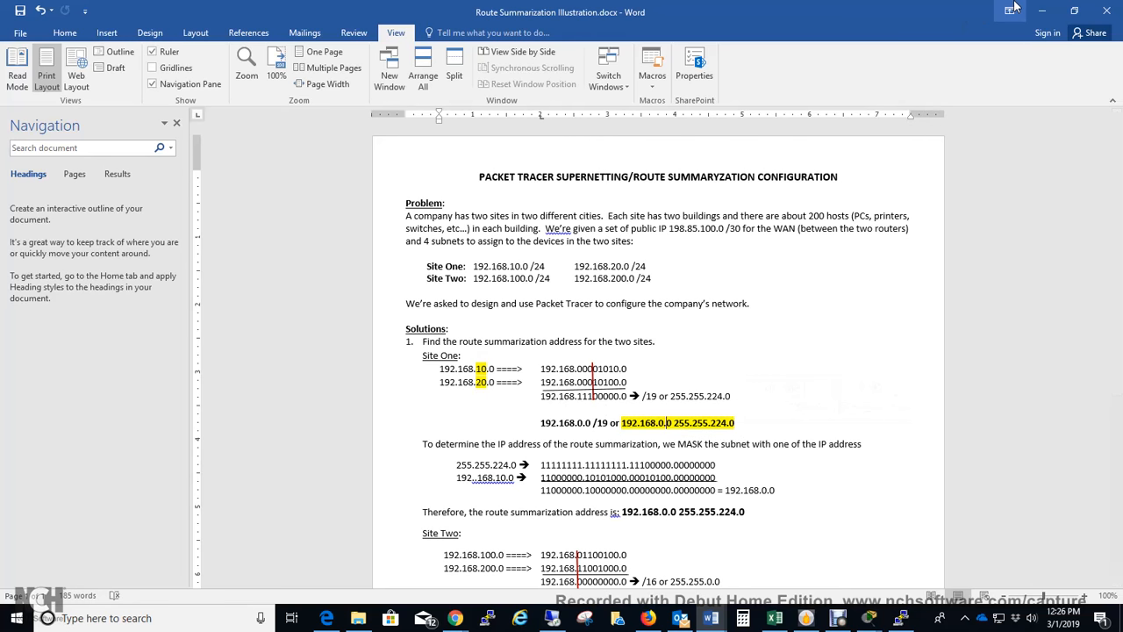
left_click(1042, 11)
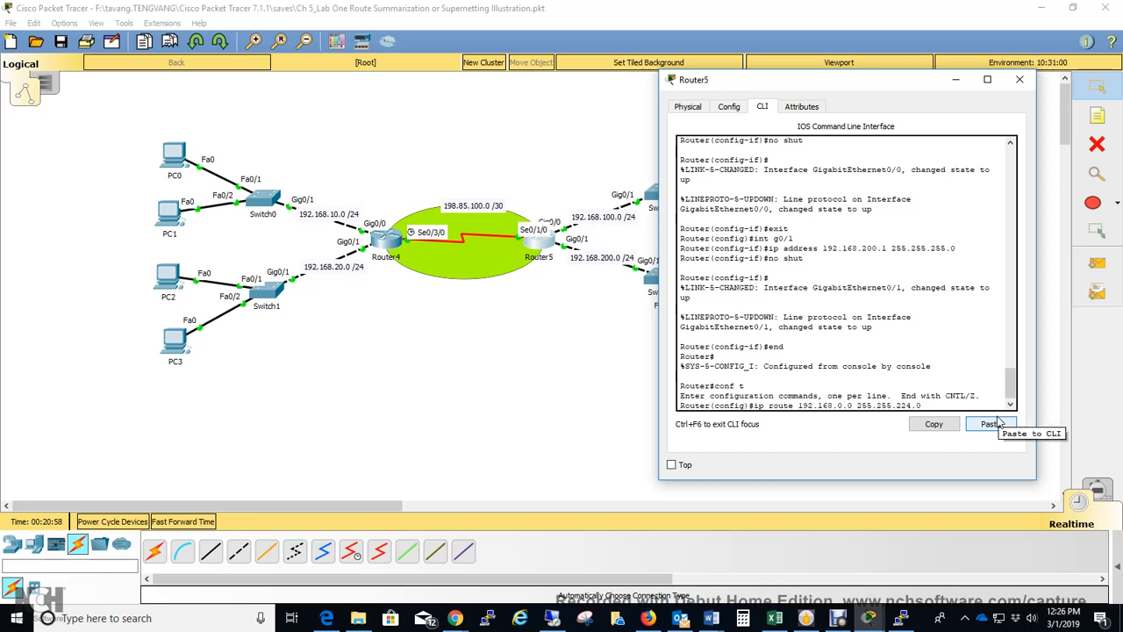
type("8.85.100.1")
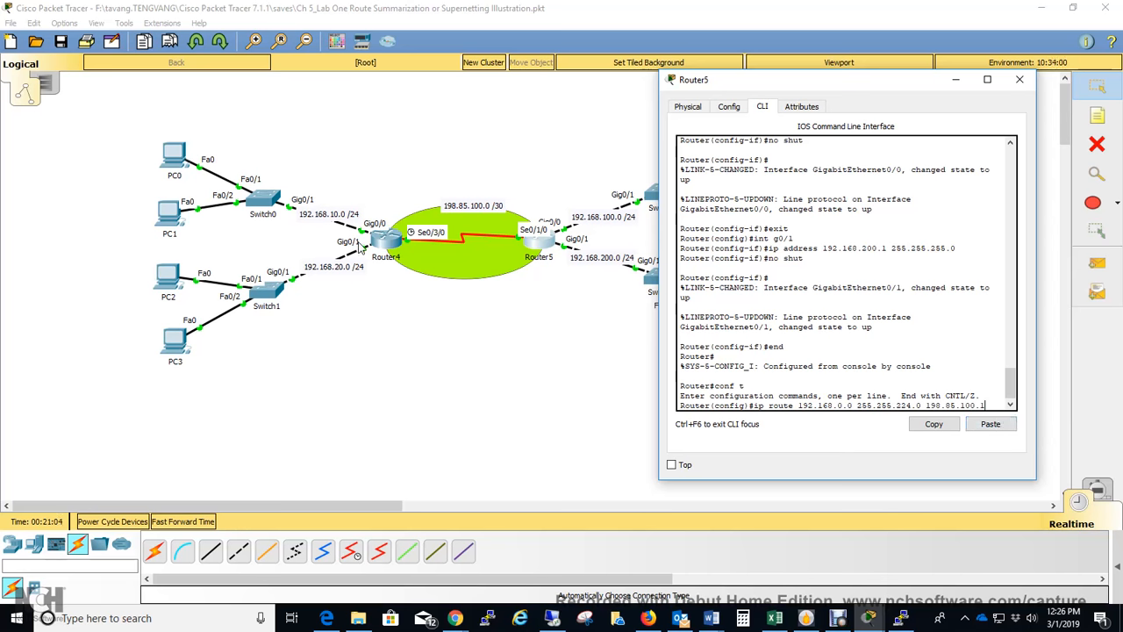
key("Return")
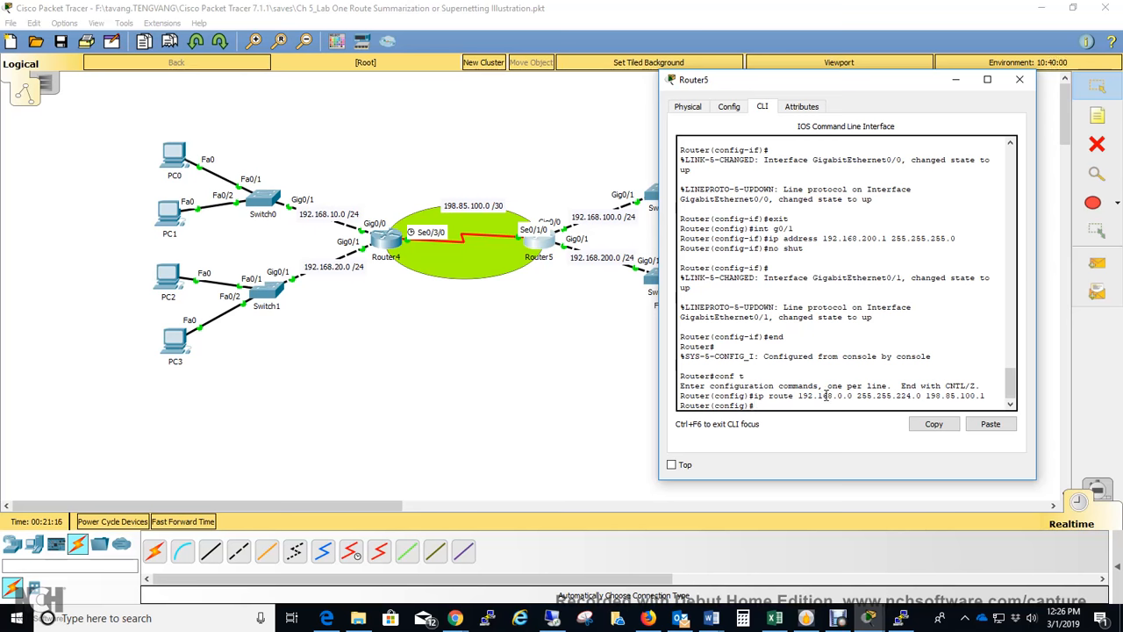
Highlight the summary network address in Router5's static route, view the whole topology and bring Router5's command line back.
left_click_drag(801, 399, 849, 397)
left_click(401, 292)
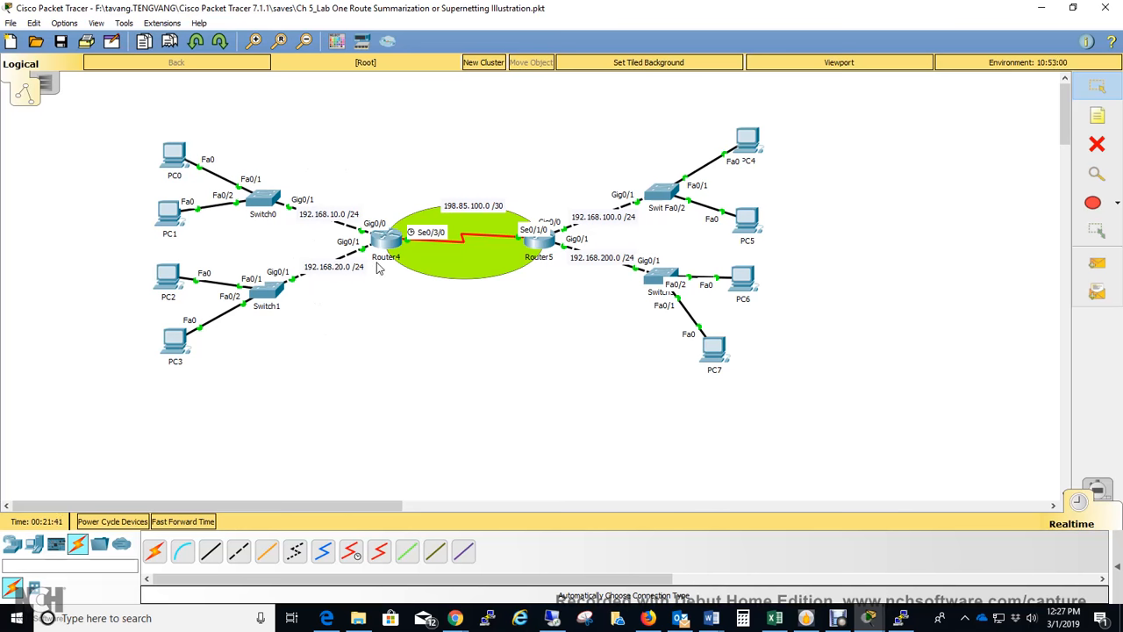
left_click(547, 240)
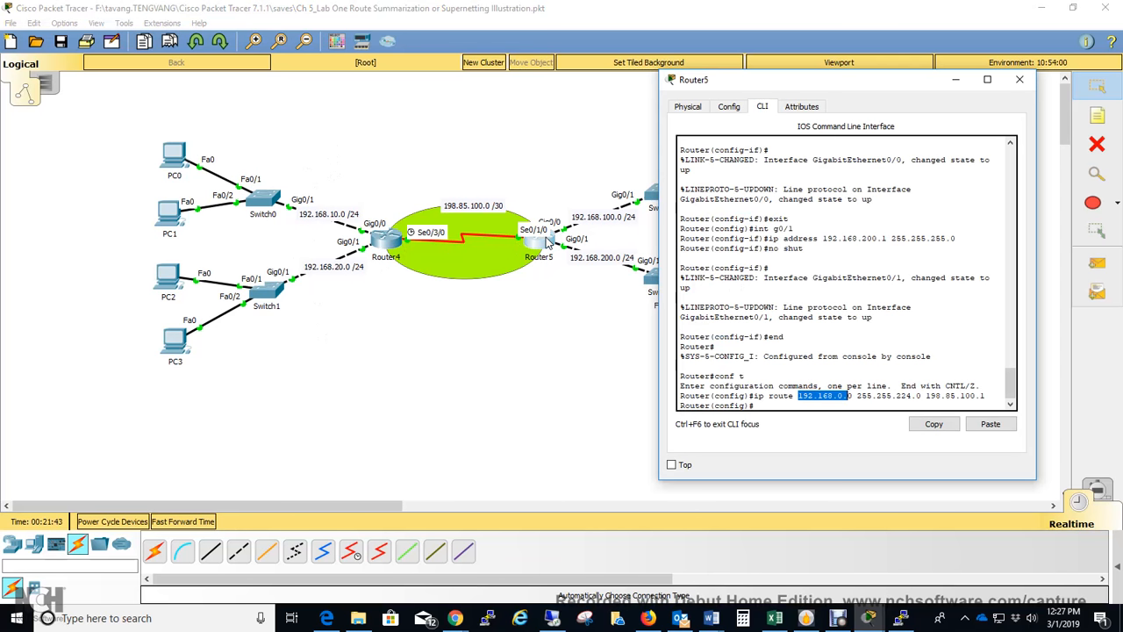
Close Router5's window, open Router4's command line and re-enter global configuration mode there.
left_click(825, 403)
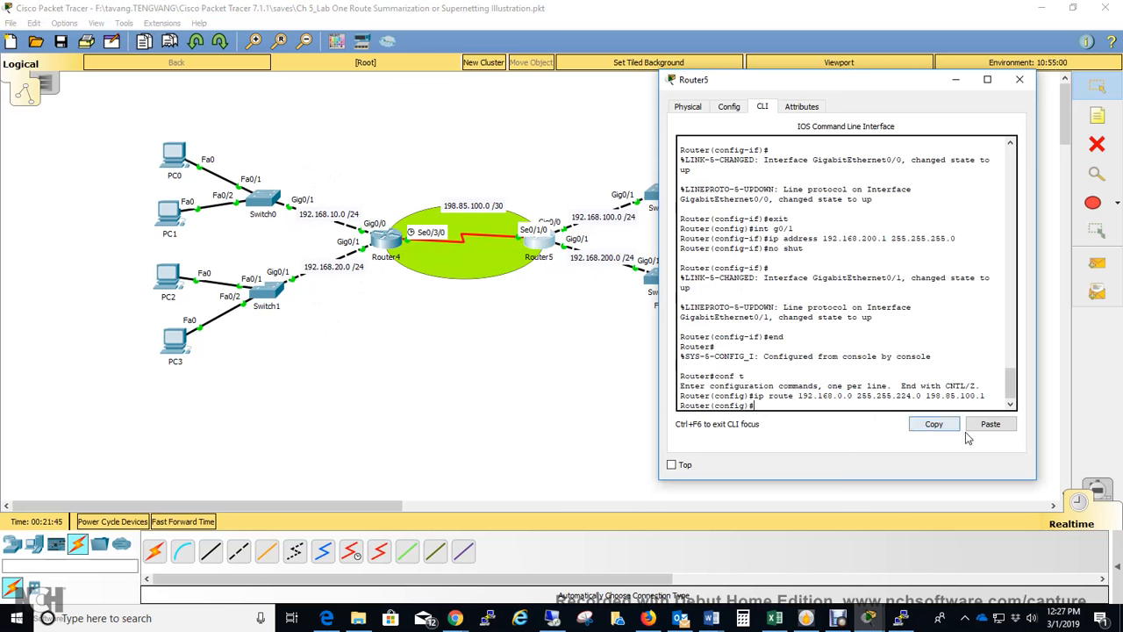
left_click(1019, 80)
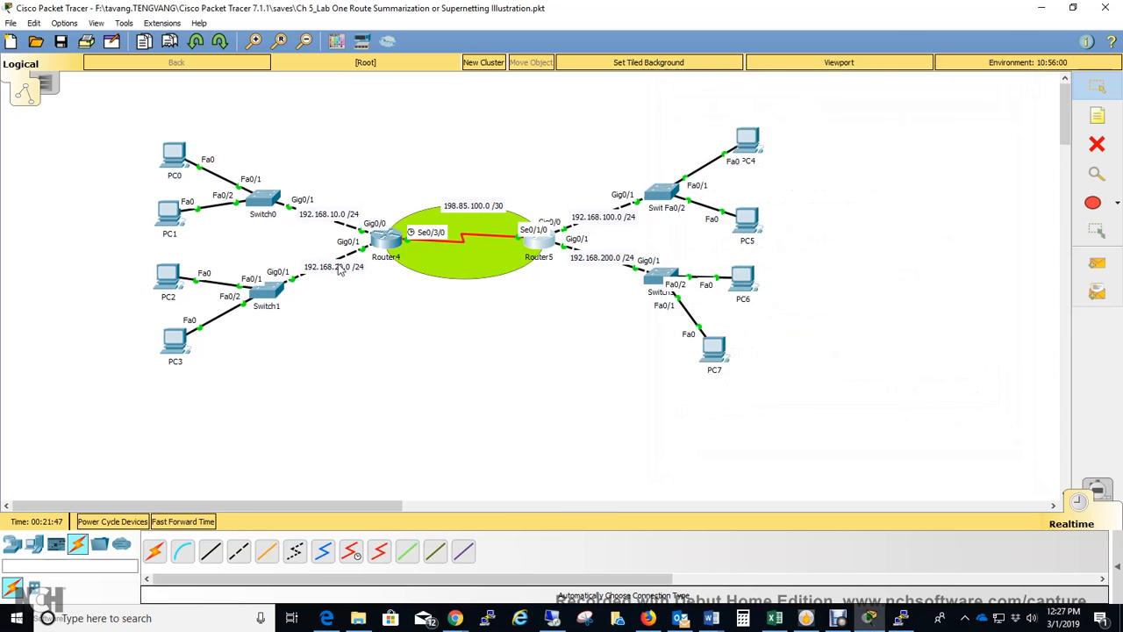
left_click(387, 237)
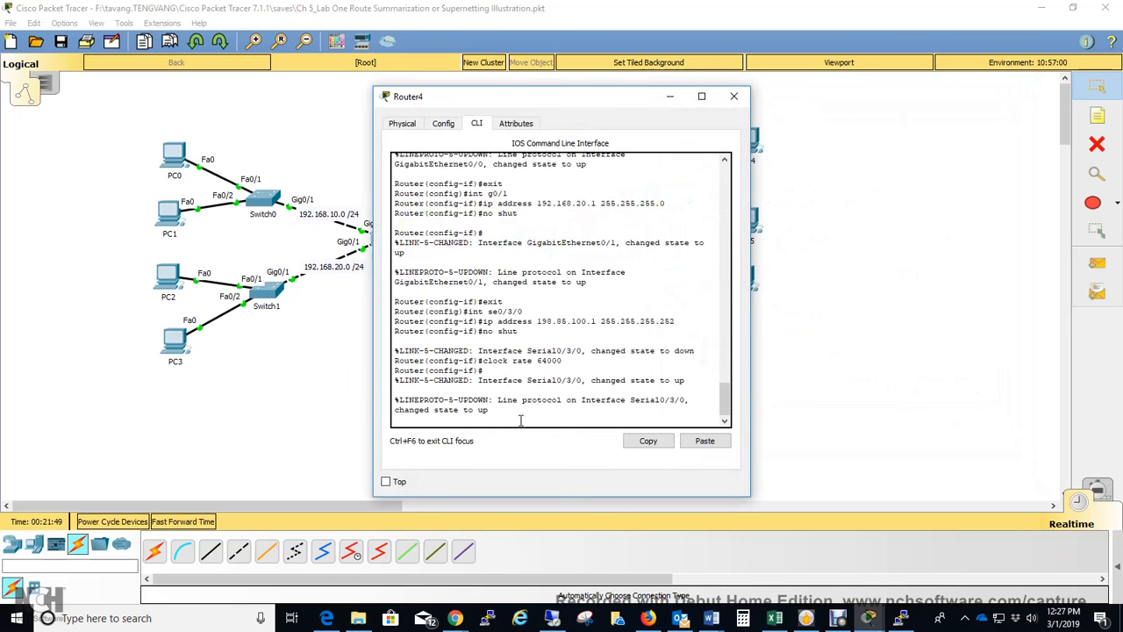
key("Return")
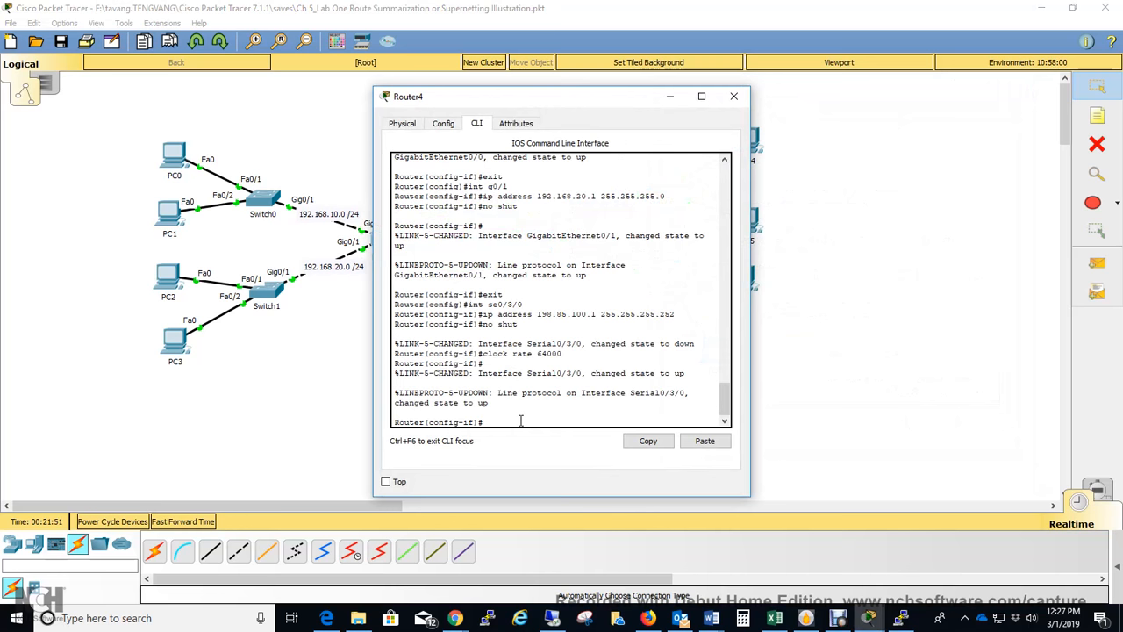
key("Return")
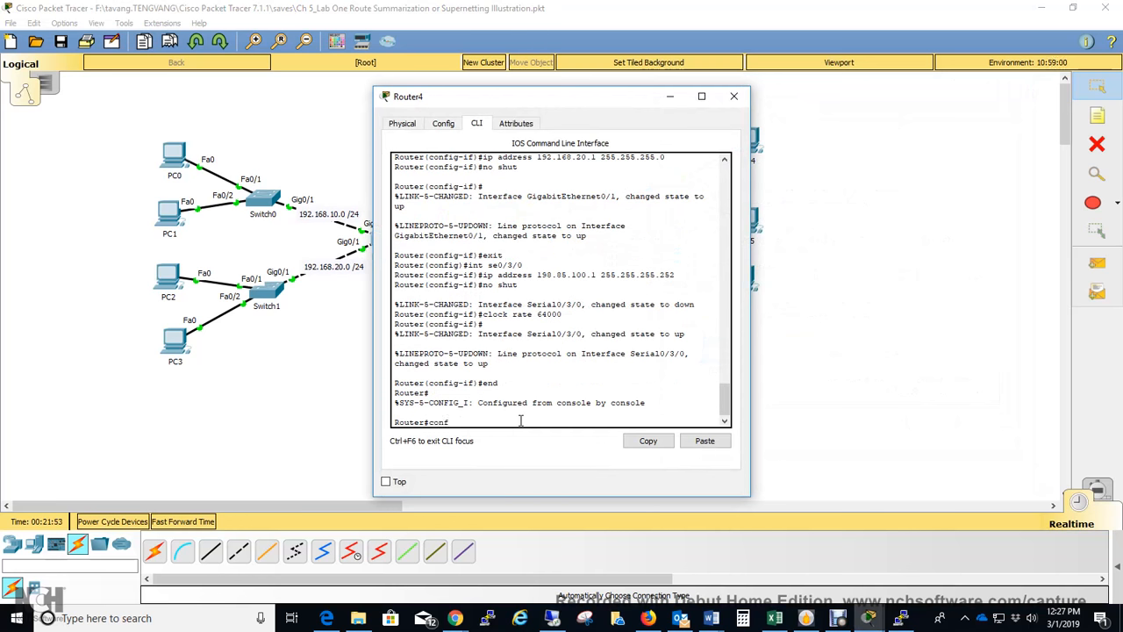
type("conf t")
key("Return")
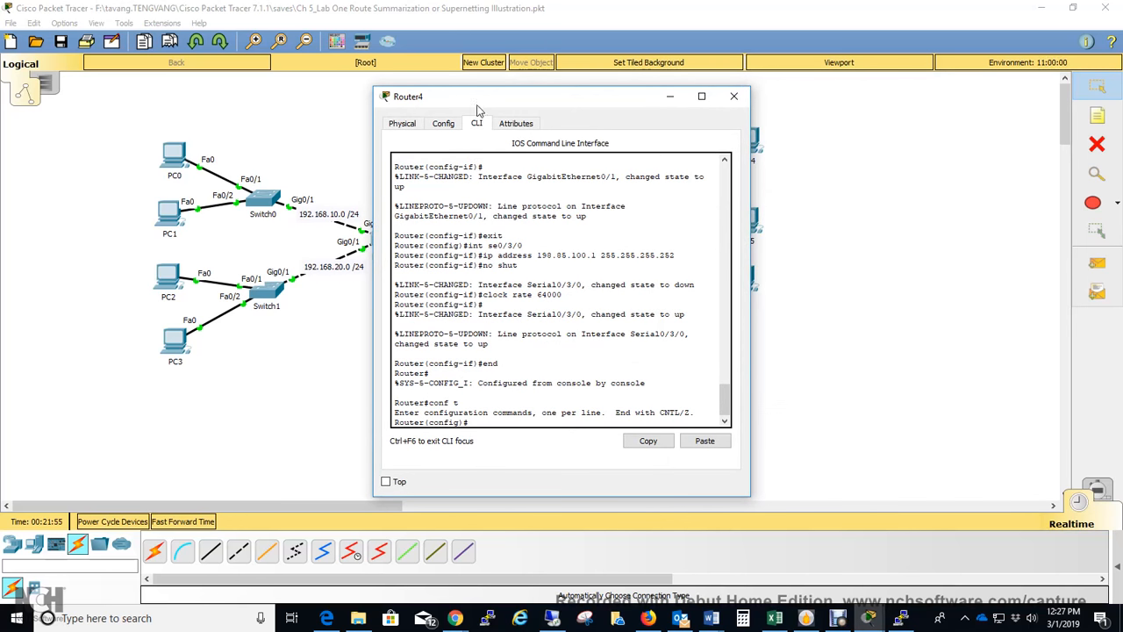
Begin a static route on Router4 to network 192.168.0.0 with mask 255.255.0.0.
left_click_drag(509, 101, 282, 115)
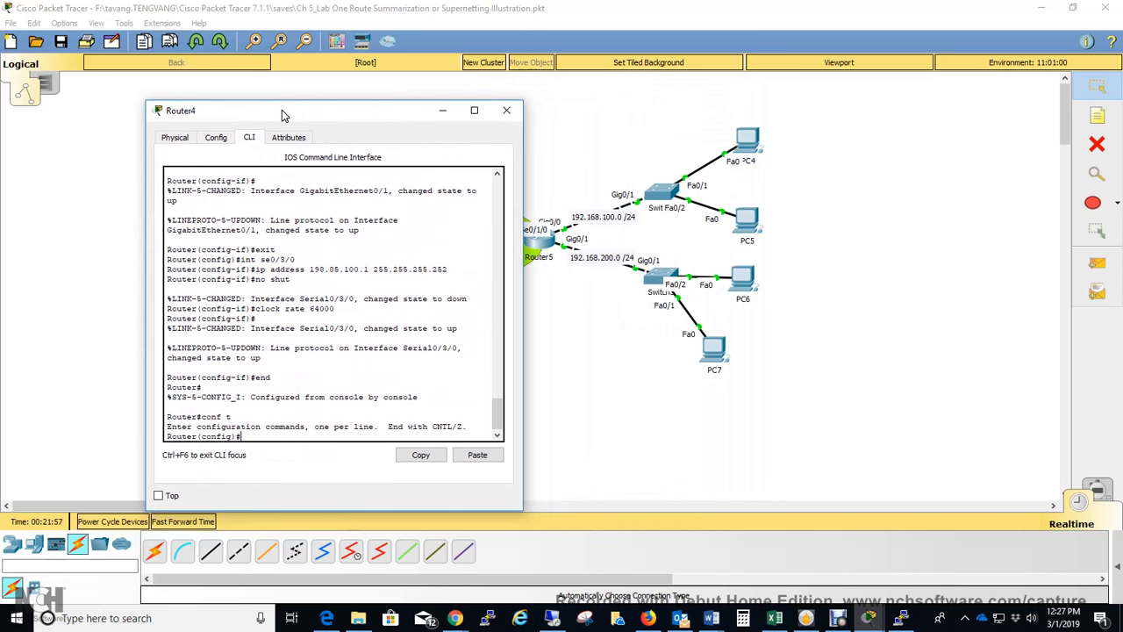
left_click_drag(352, 113, 374, 106)
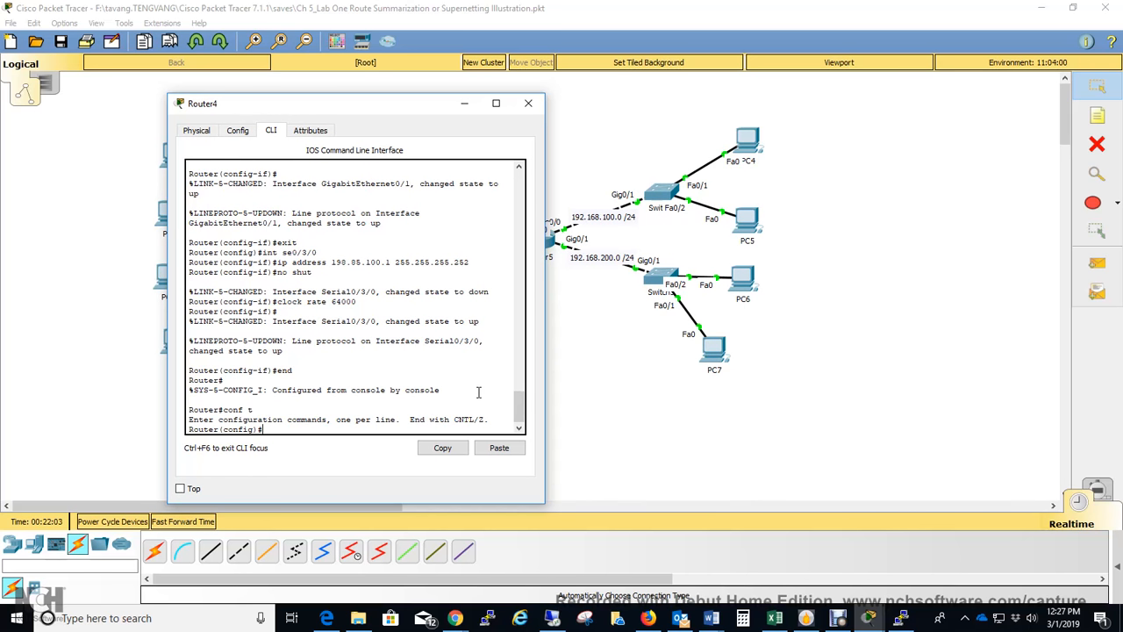
type("route 192.168.0.0 255.255.0.0")
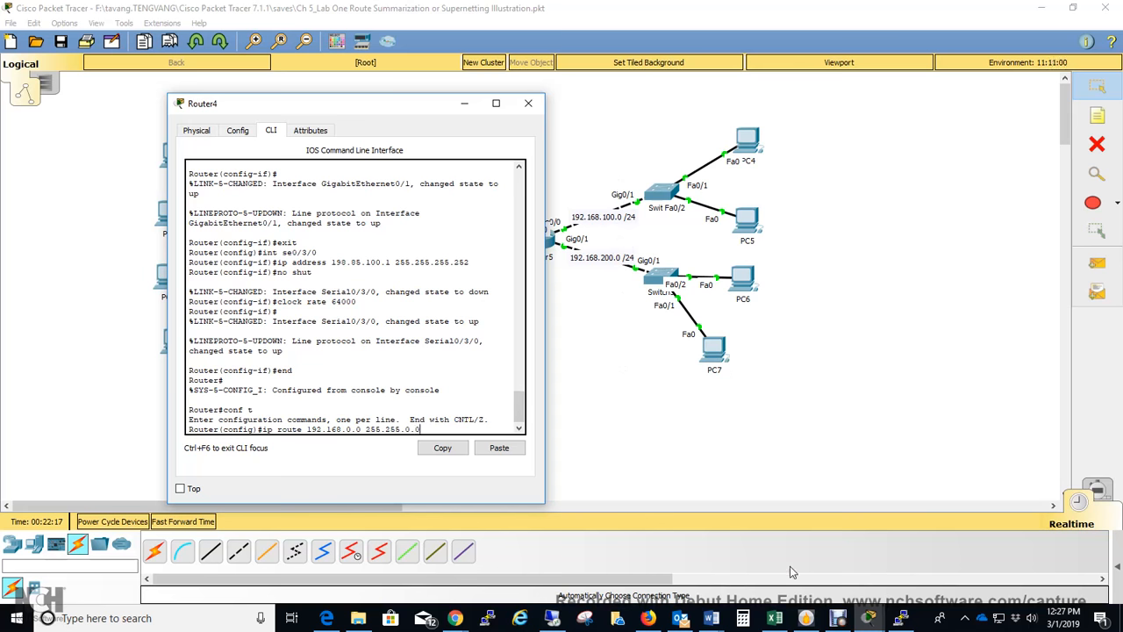
Switch to the Route Summarization Illustration document in Word, highlight Site Two's route summarization address and mask, and return to Packet Tracer.
mouse_move(715, 614)
left_click(755, 551)
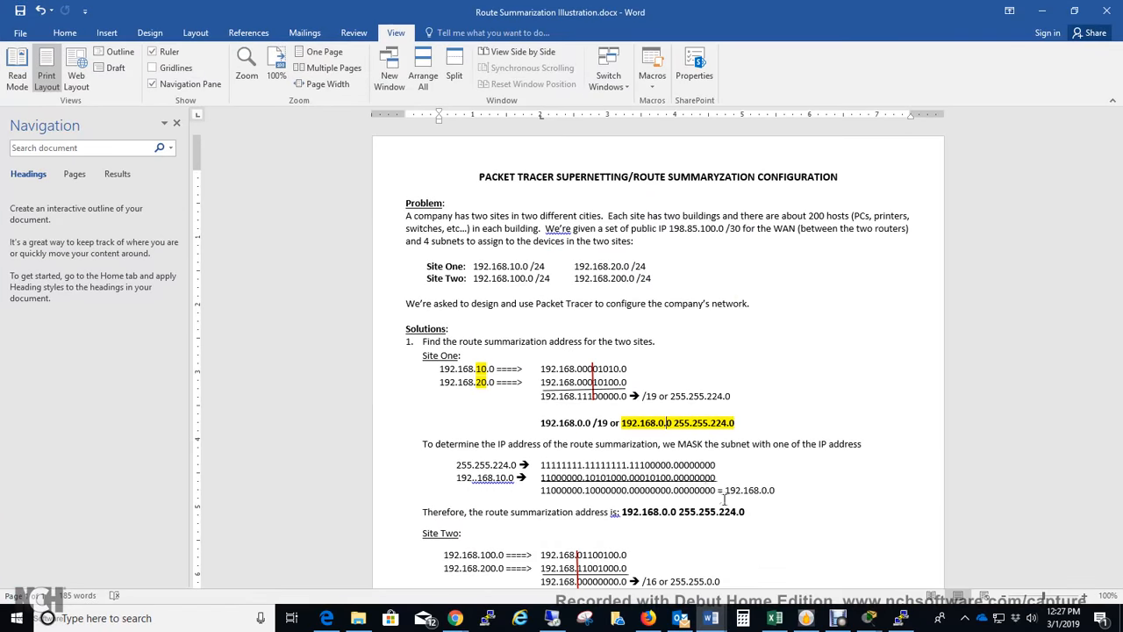
scroll(703, 477, "down", 8)
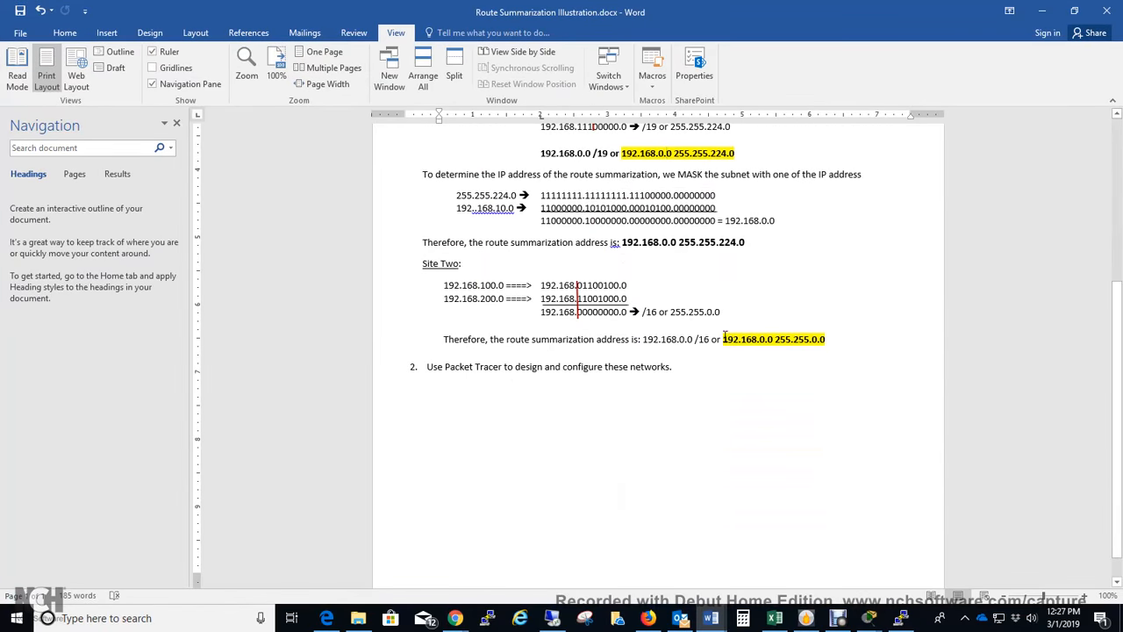
left_click_drag(725, 335, 832, 340)
left_click(718, 378)
left_click_drag(722, 339, 827, 343)
left_click(539, 288)
left_click(1041, 11)
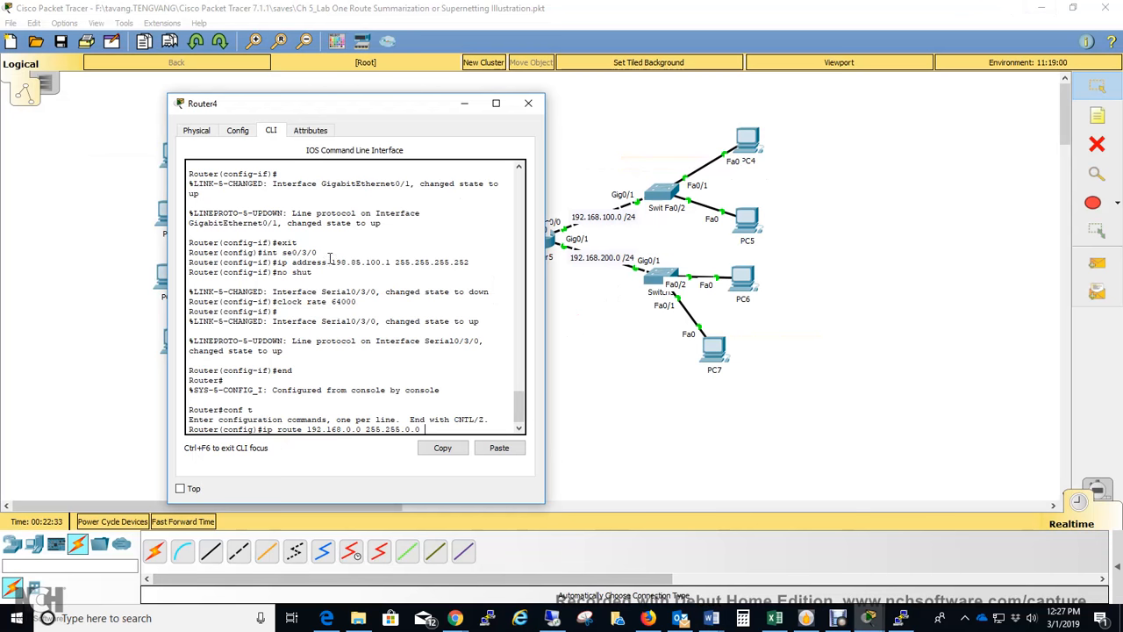
Complete Router4's static route with next hop 198.85.100.2 and close the router's window.
left_click_drag(370, 109, 219, 87)
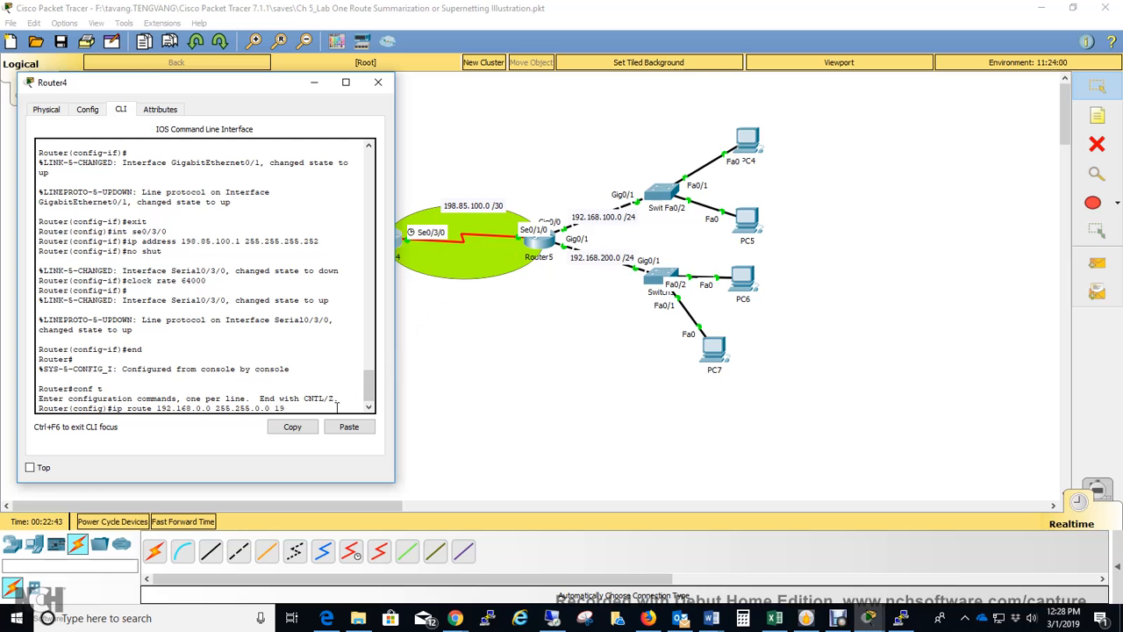
type(".100.2")
key("Return")
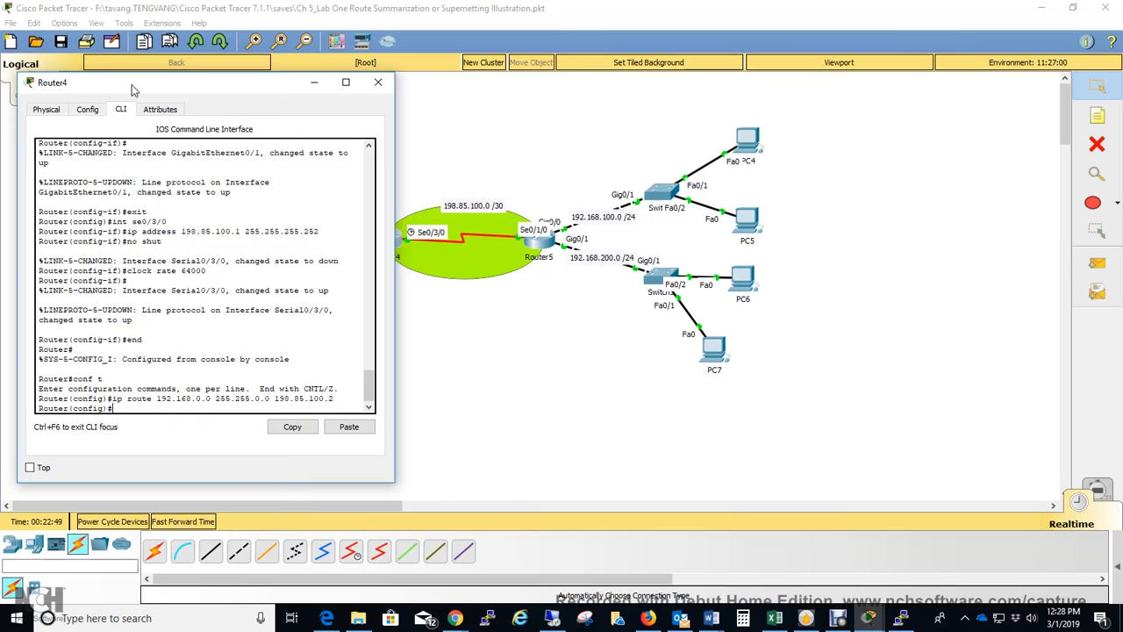
left_click_drag(133, 85, 314, 85)
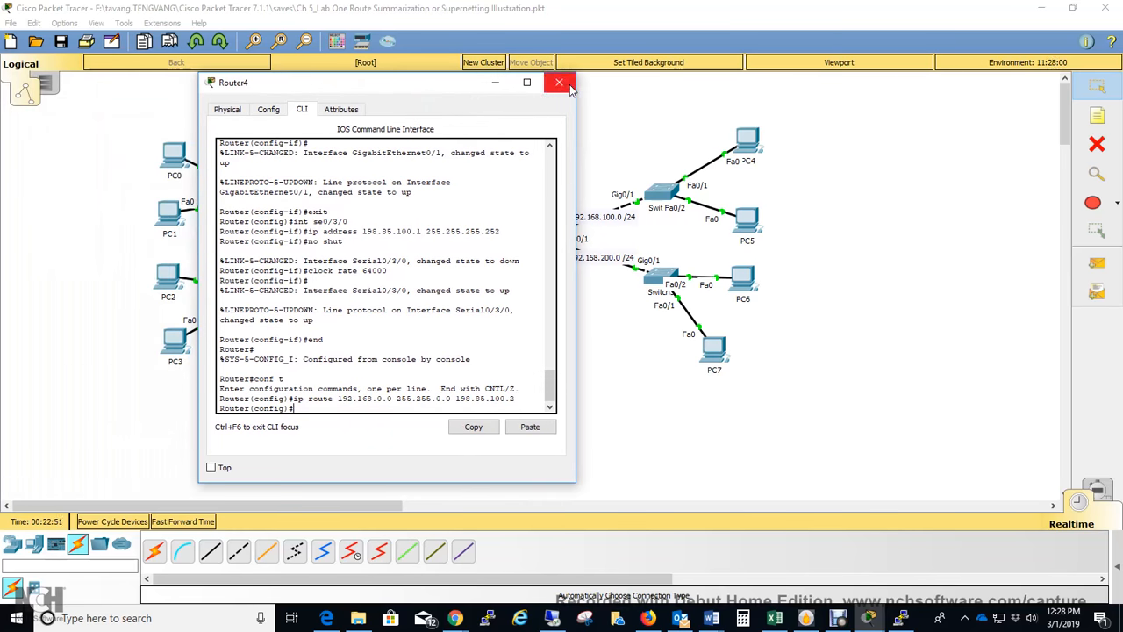
left_click(559, 82)
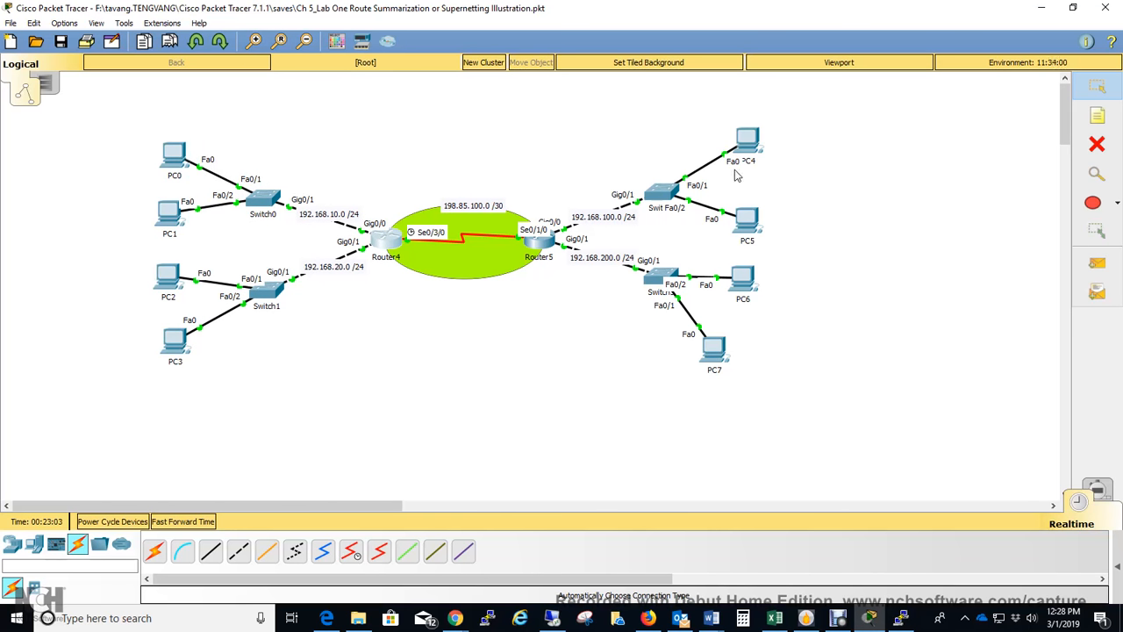
Open PC4's IP configuration beside the topology and highlight its IP address and default gateway.
left_click(747, 140)
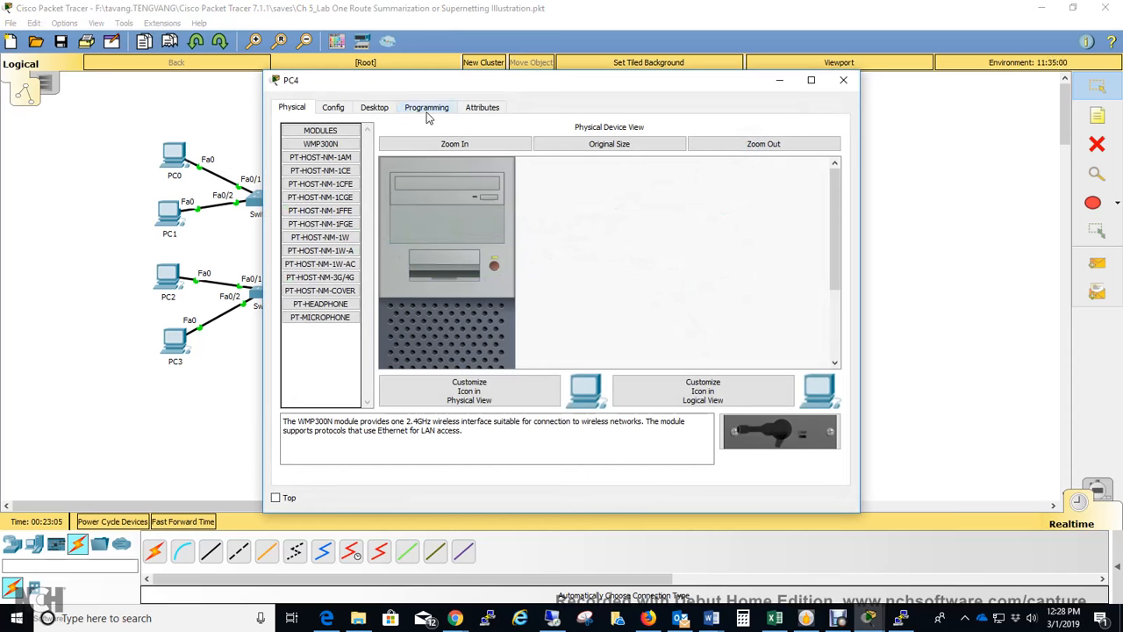
left_click(375, 107)
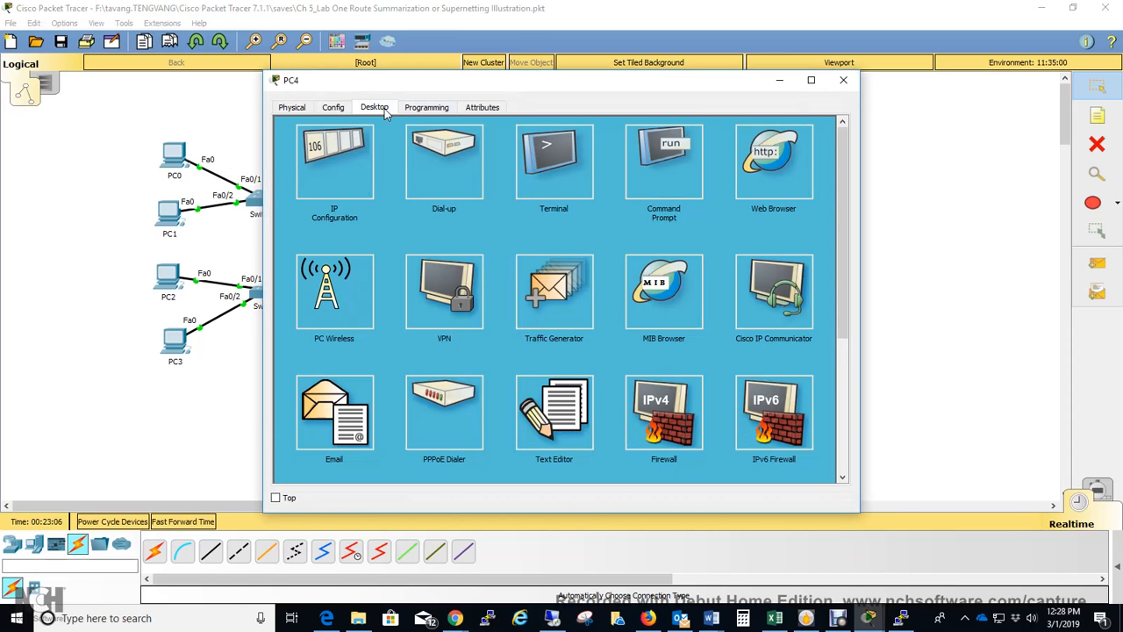
left_click(348, 174)
left_click_drag(461, 84, 744, 260)
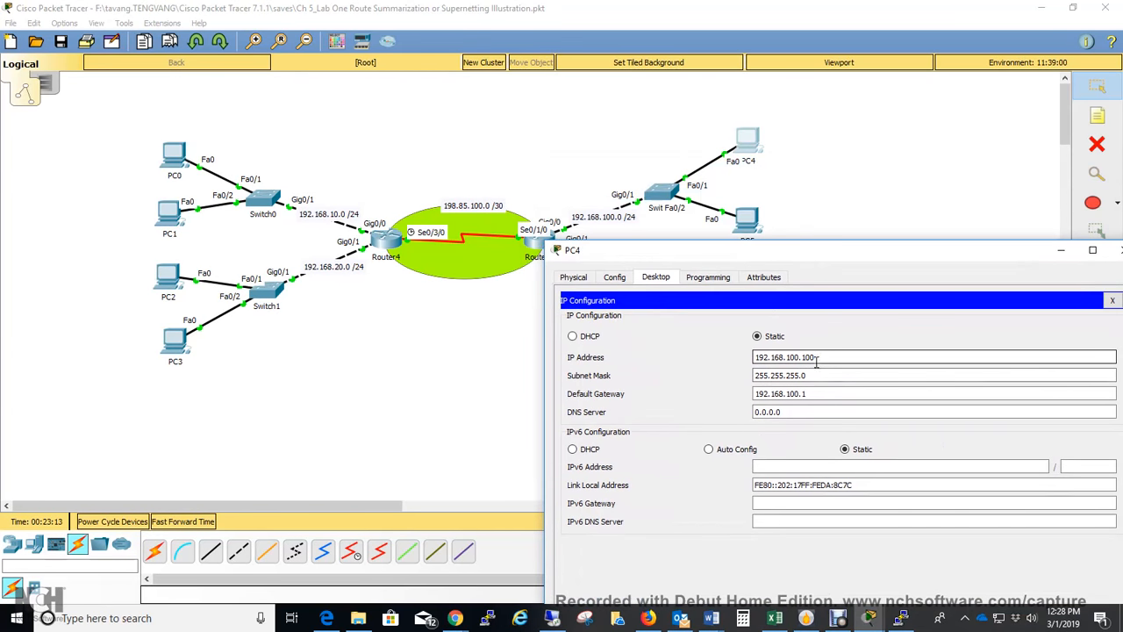
left_click_drag(816, 358, 721, 357)
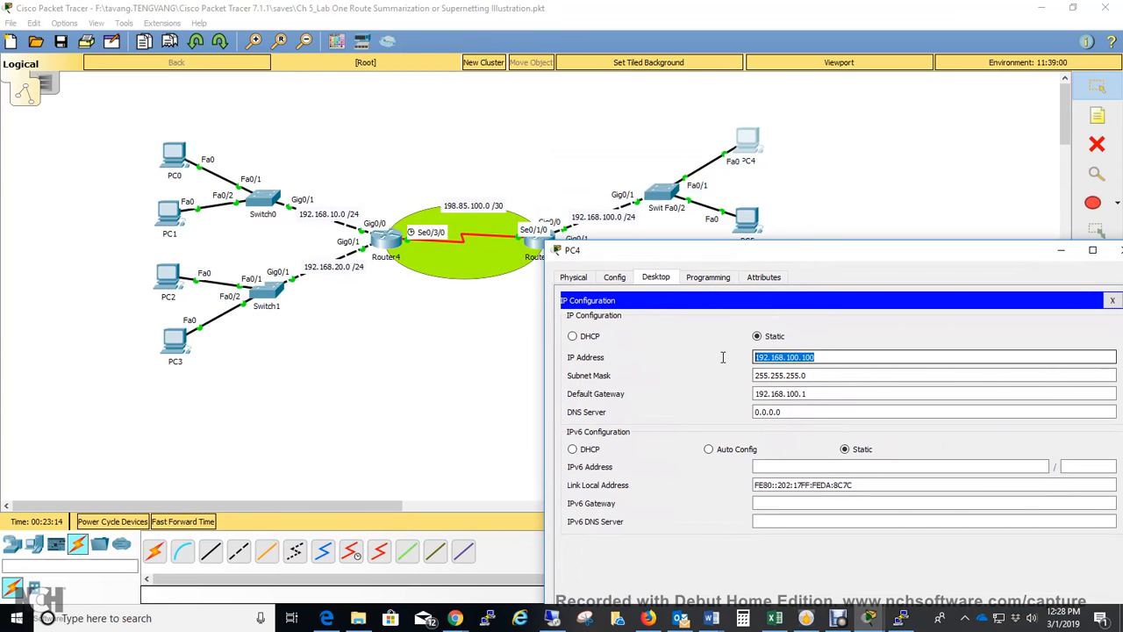
left_click_drag(813, 393, 739, 393)
left_click(794, 393)
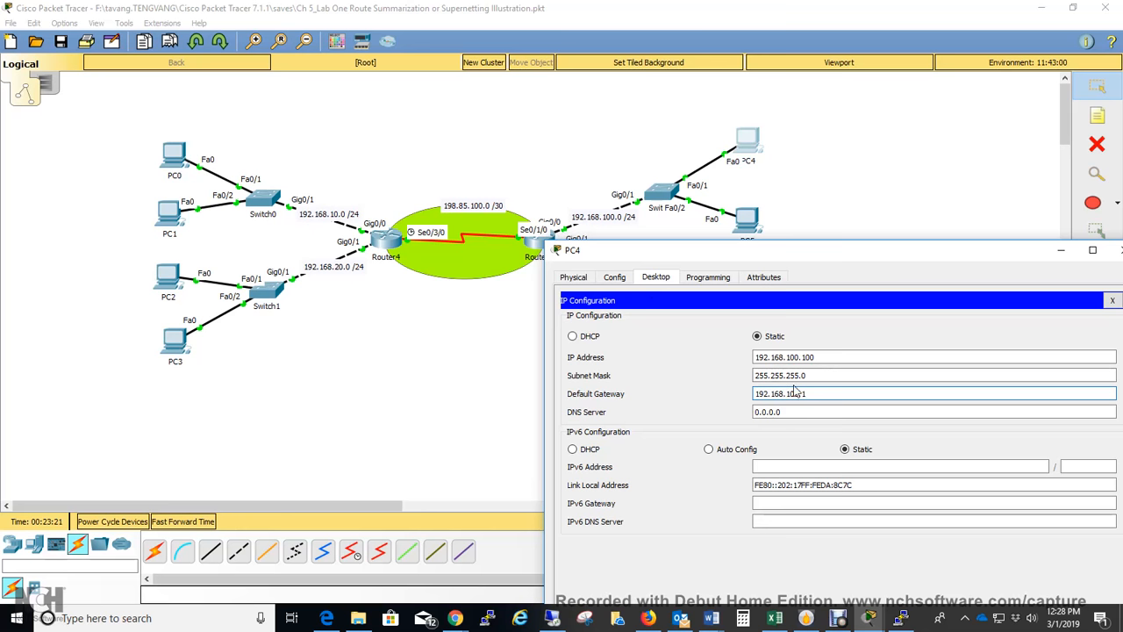
Open PC4's command prompt and ping its default gateway at 192.168.100.1.
left_click_drag(834, 261, 648, 177)
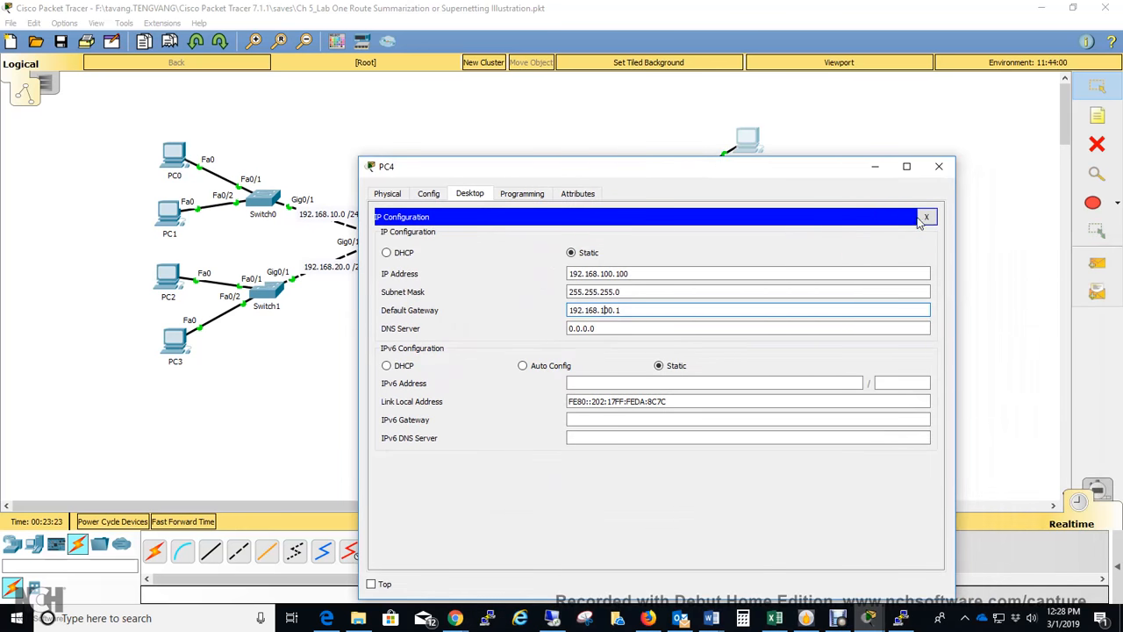
left_click(922, 221)
left_click(774, 233)
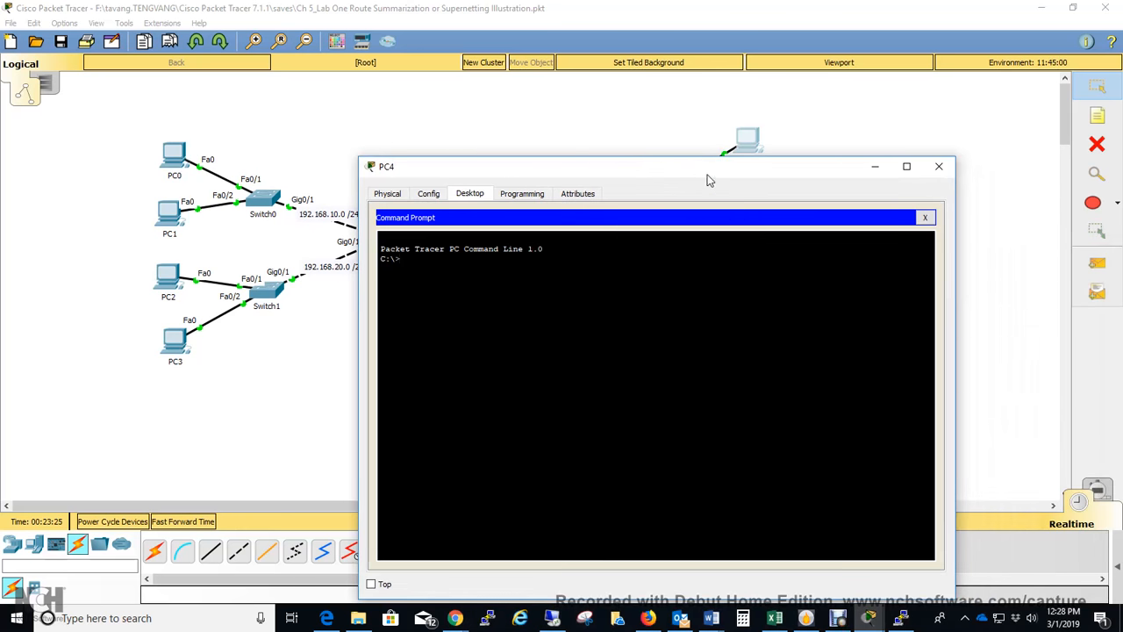
left_click_drag(708, 176, 899, 247)
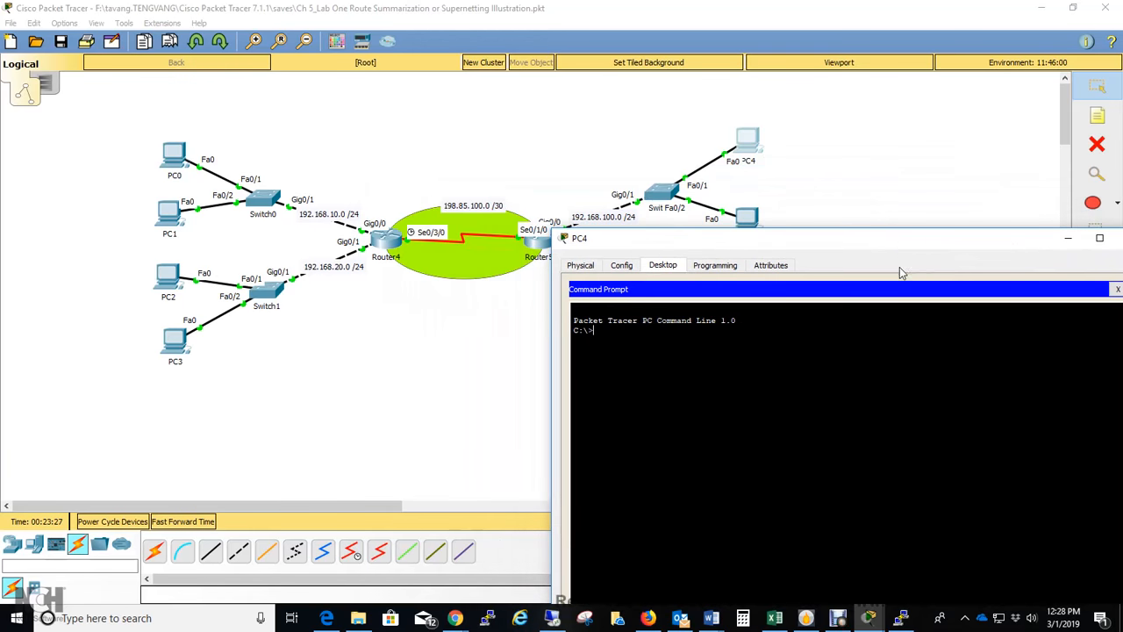
type("ping 192.")
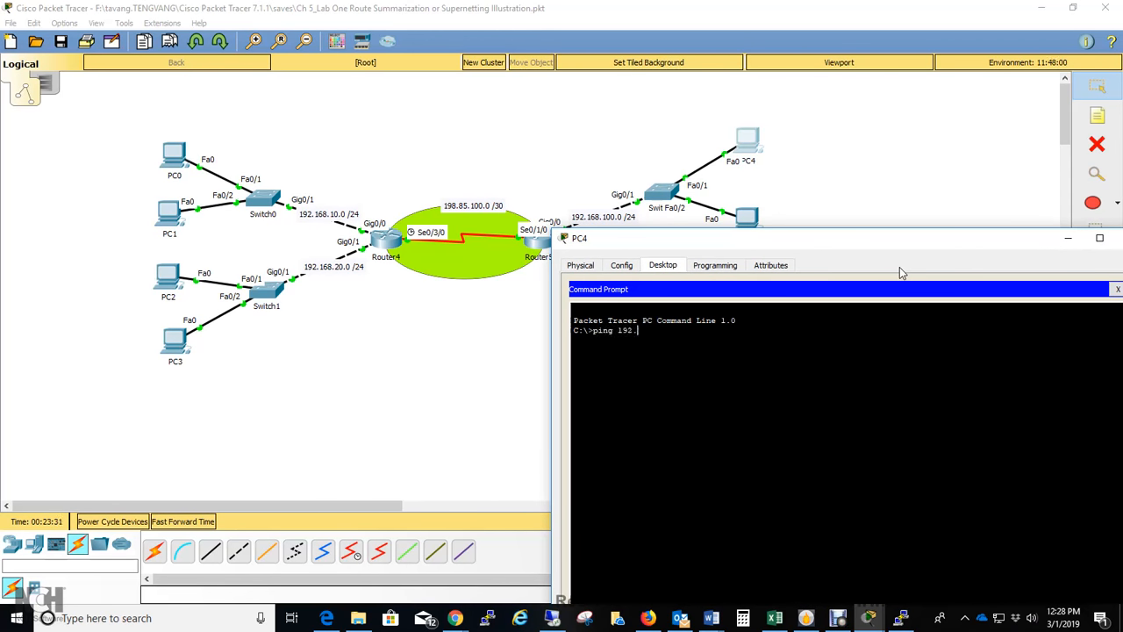
type("168.100.1")
key("Return")
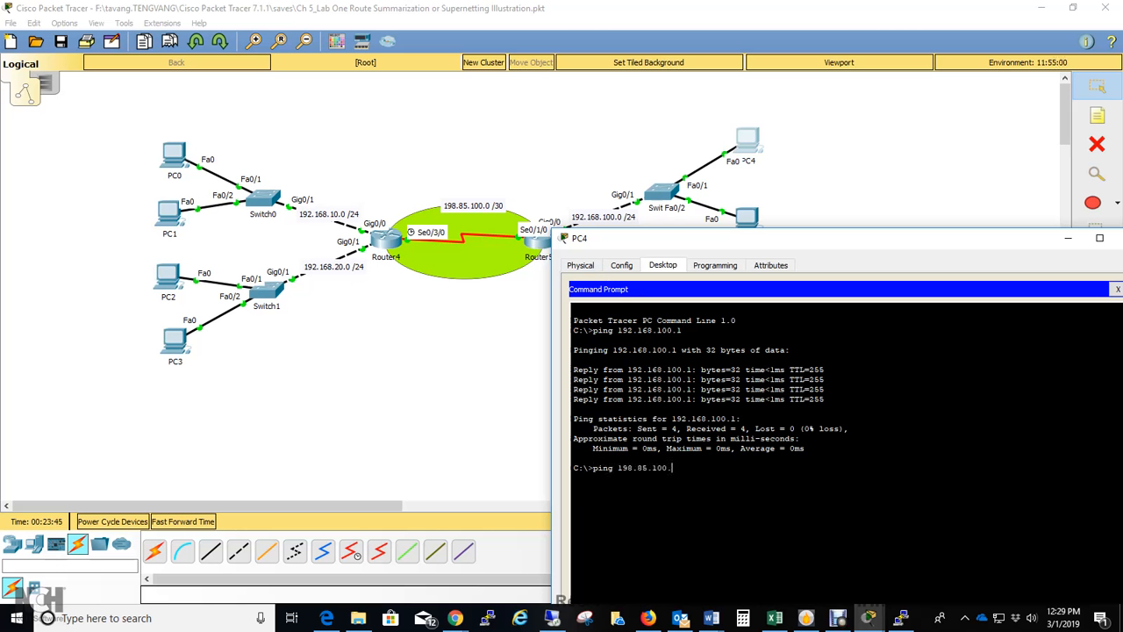
Ping both routers' serial interfaces from PC4, first 198.85.100.2 and after that 198.85.100.1.
key("Return")
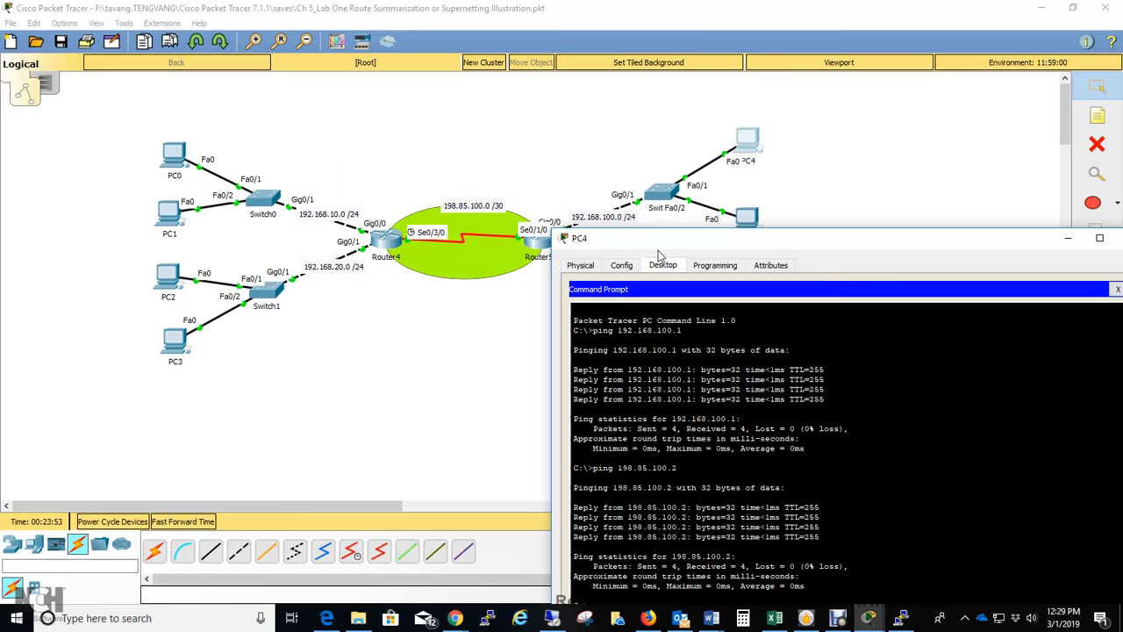
left_click_drag(677, 242, 710, 69)
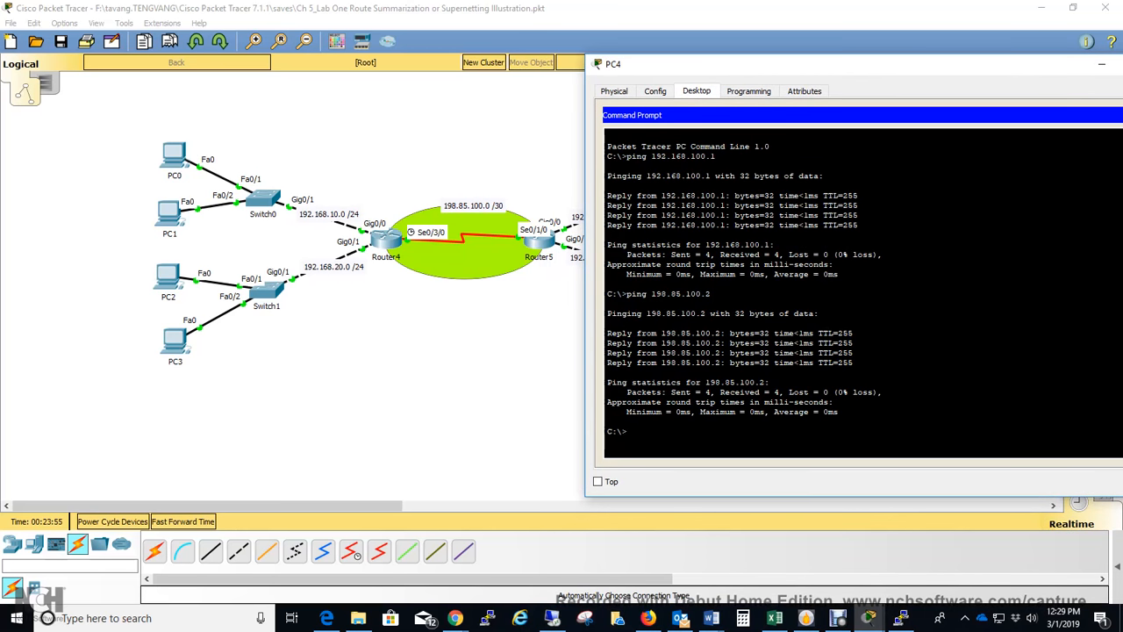
key("Up")
key("BackSpace")
key("Return")
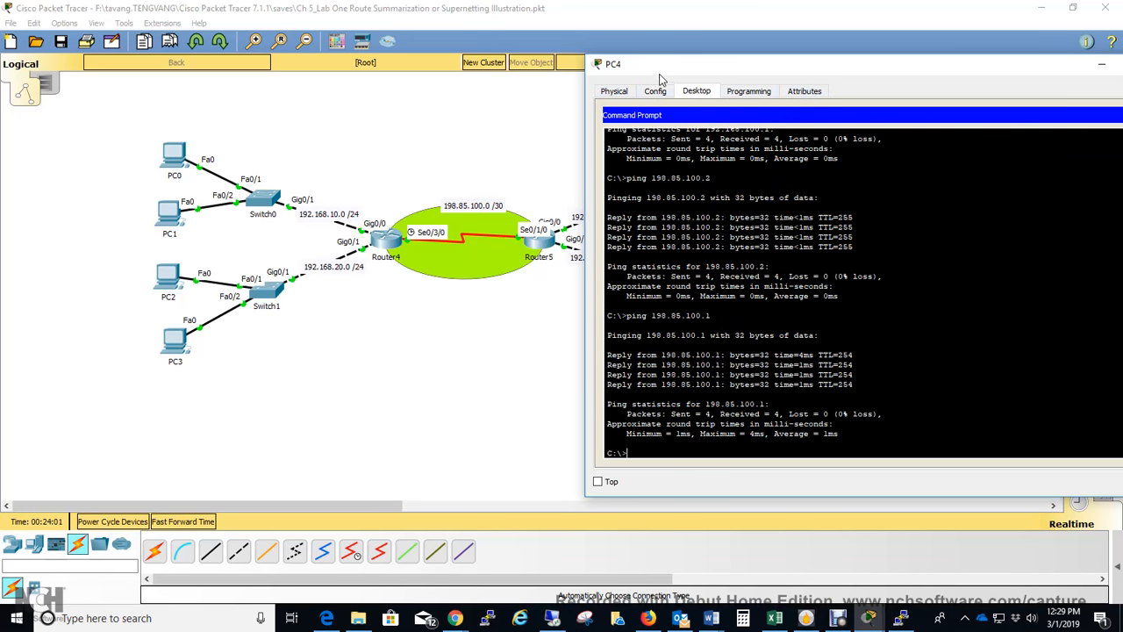
Open PC0's IP configuration beside the topology and highlight its default gateway.
left_click_drag(661, 79, 740, 232)
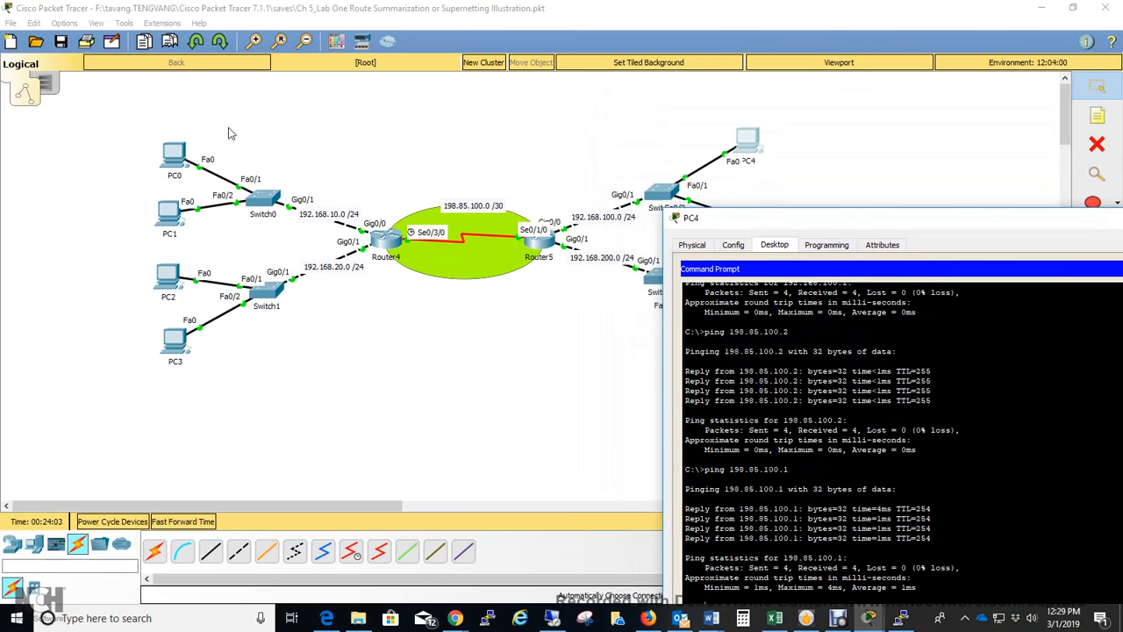
left_click(178, 167)
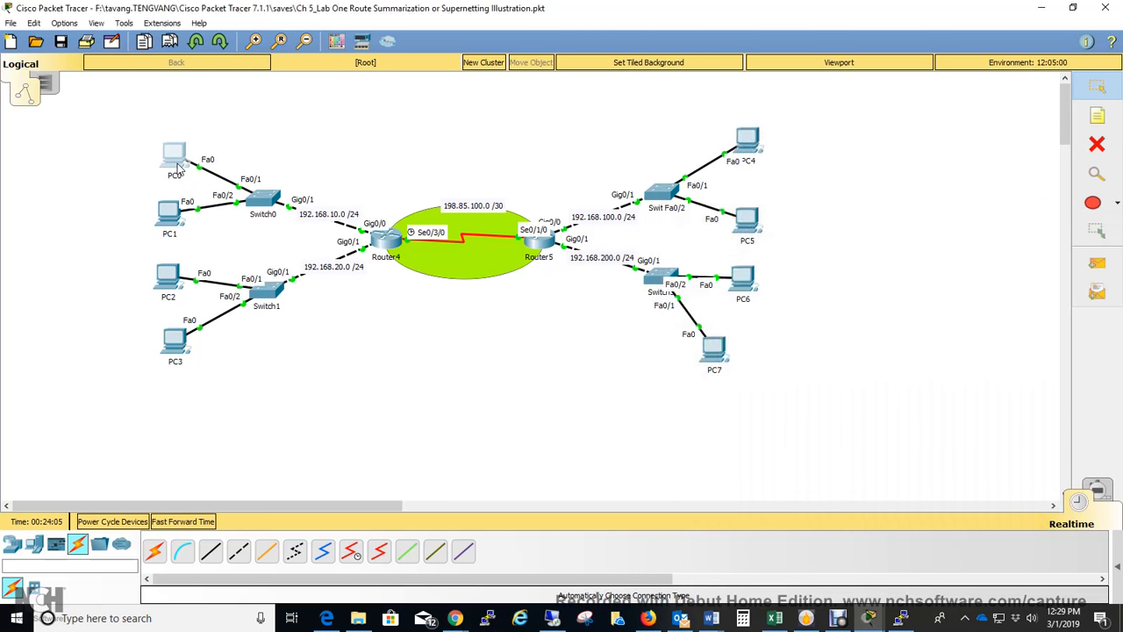
left_click(179, 167)
left_click(383, 110)
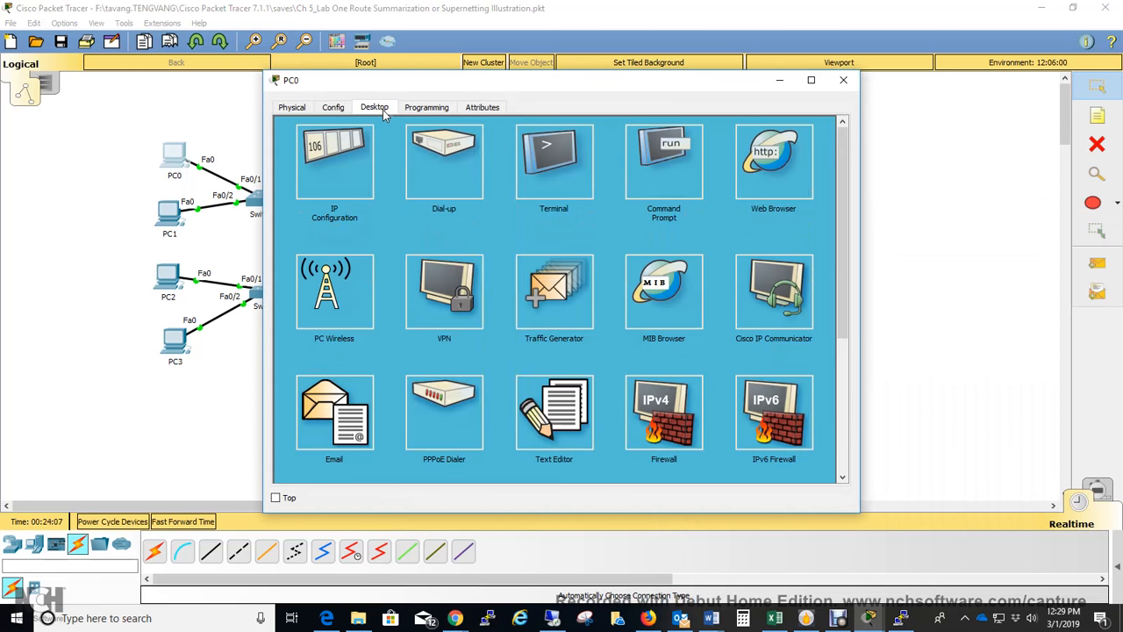
left_click(347, 159)
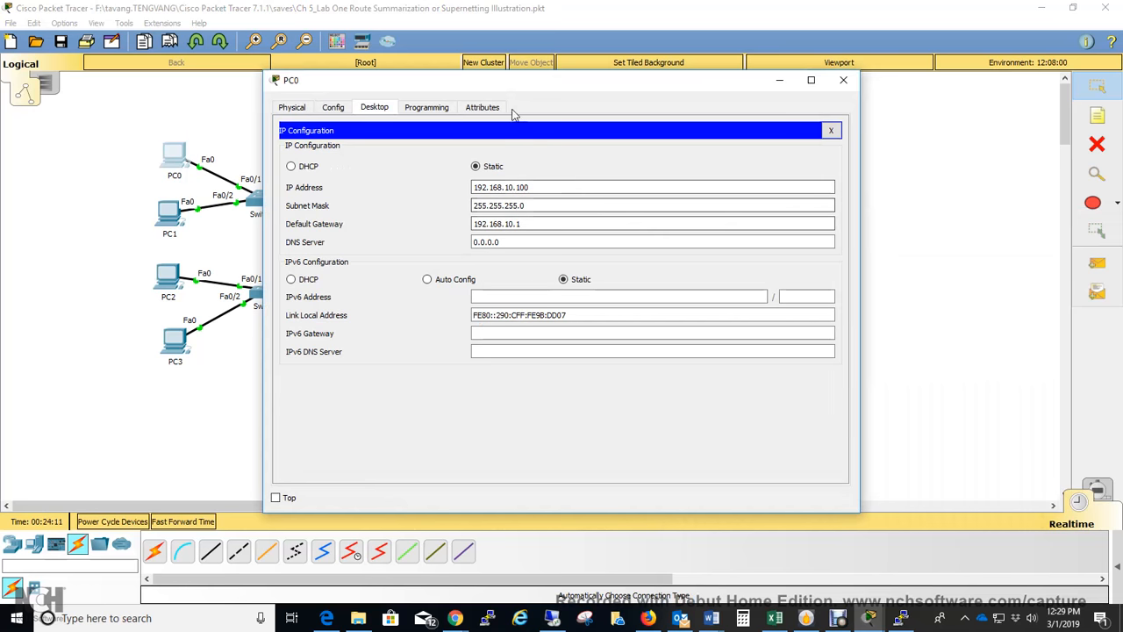
left_click_drag(518, 89, 646, 91)
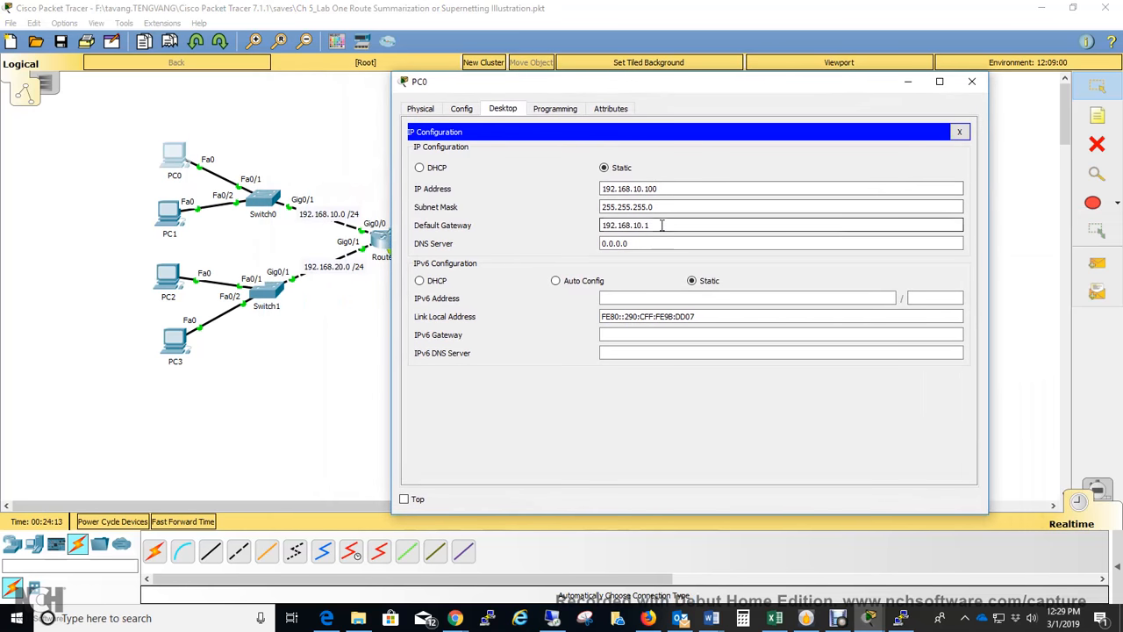
left_click_drag(662, 226, 587, 225)
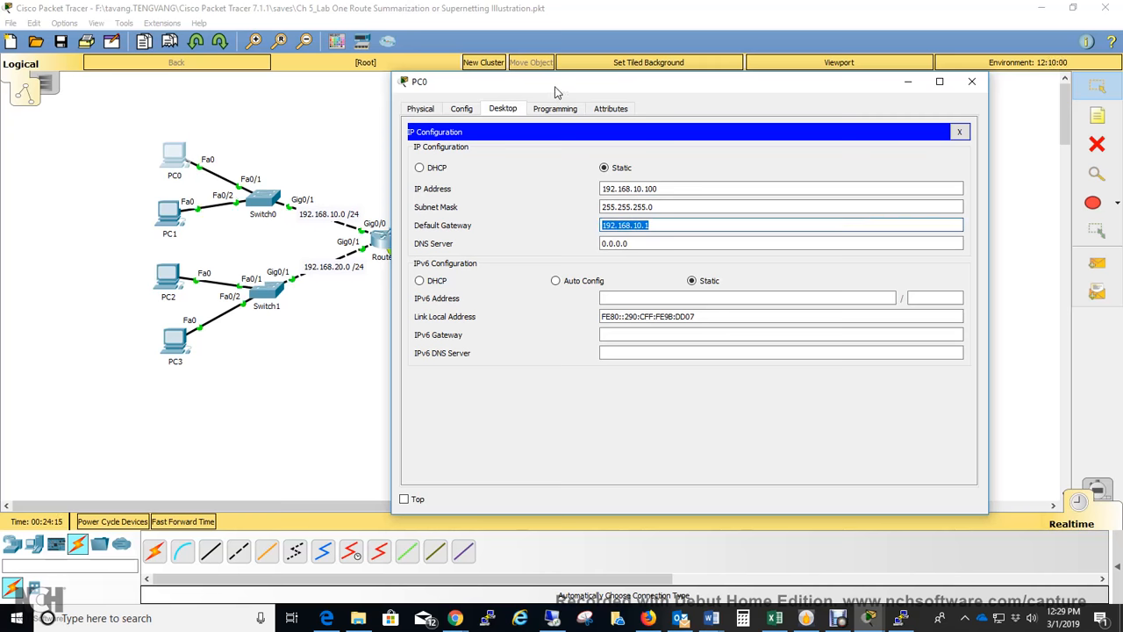
Compare PC0's default gateway with the Router4 side of the topology, and close PC0's IP configuration and window.
left_click_drag(554, 92, 596, 90)
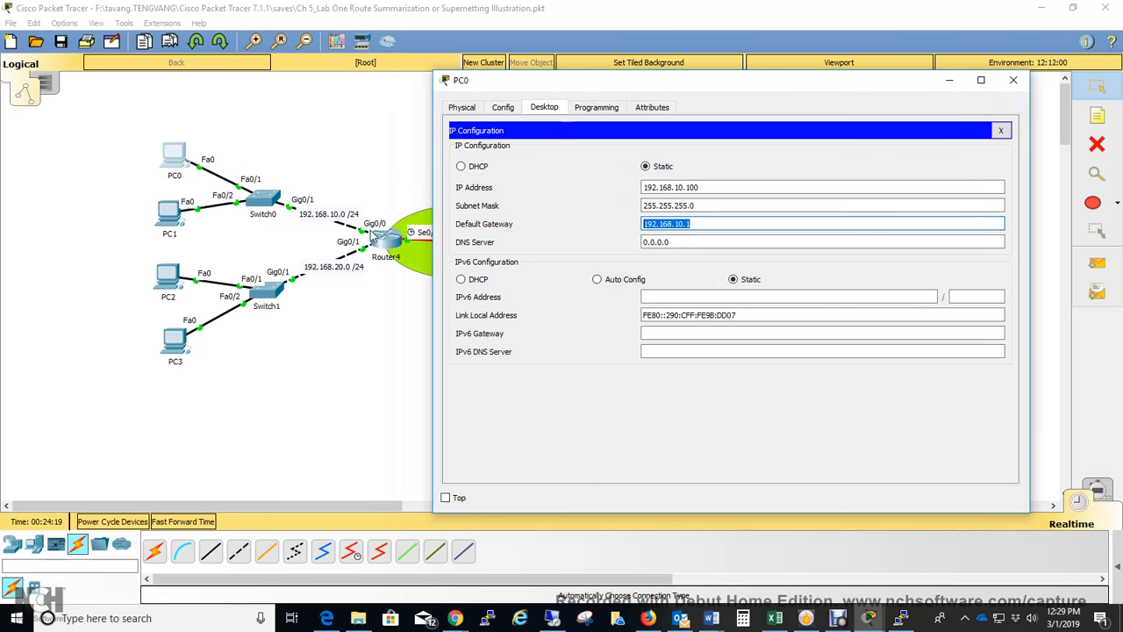
left_click(688, 224)
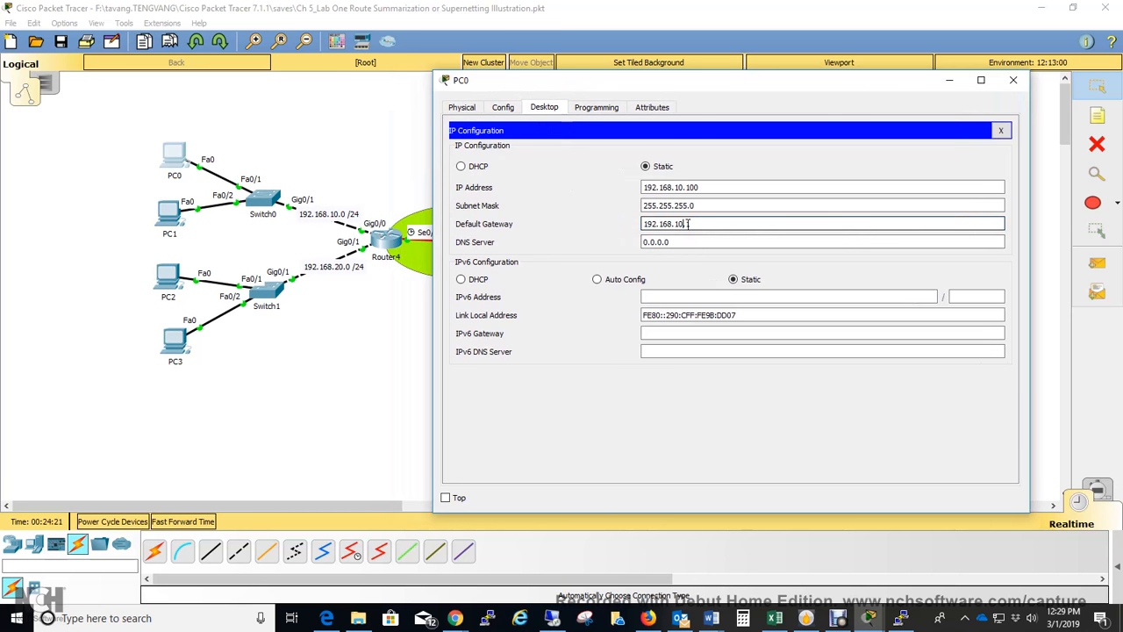
left_click(1000, 130)
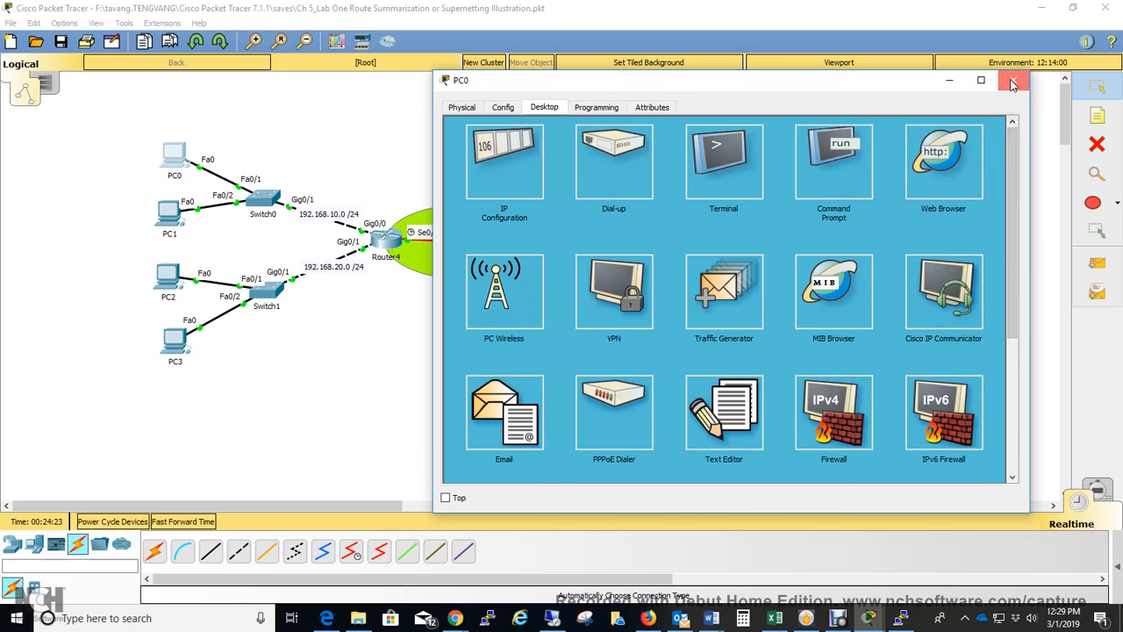
left_click(1013, 83)
Ping PC0 at 192.168.10.100 from PC4's command prompt, and close PC4's window.
left_click(752, 154)
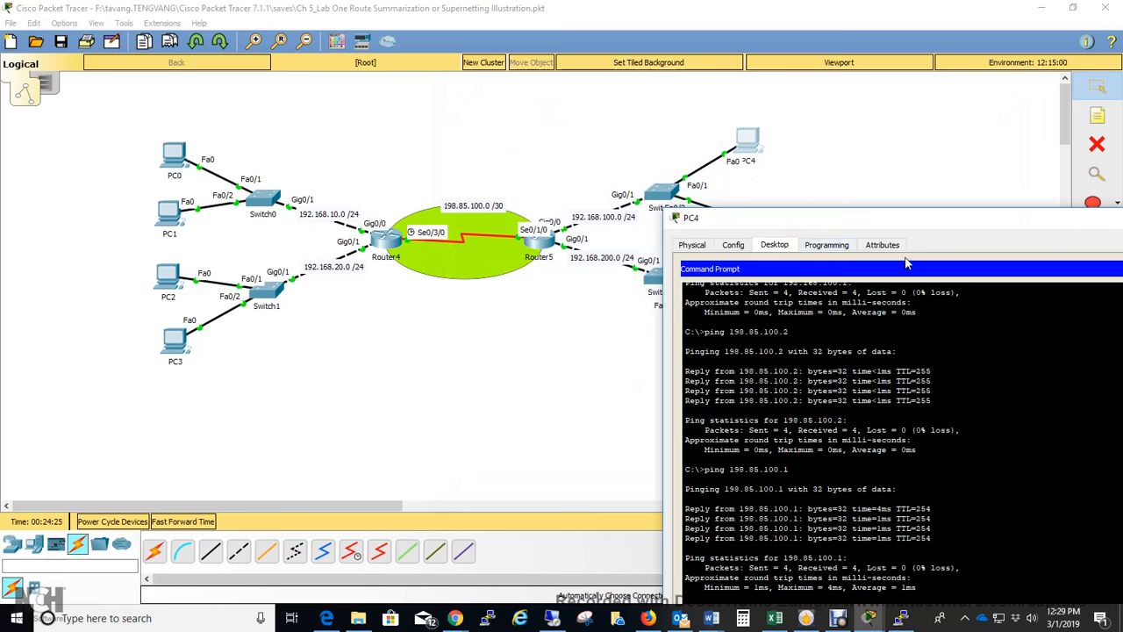
left_click_drag(876, 216, 817, 23)
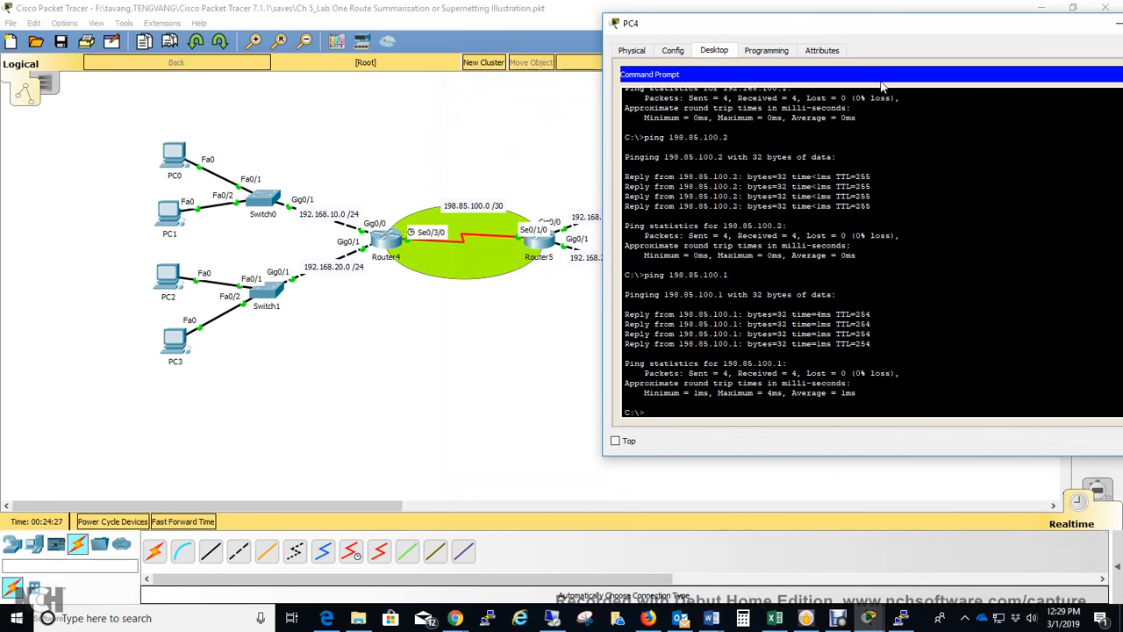
key("Up")
key("Up")
key("Up")
key("BackSpace")
key("BackSpace")
type(".100")
key("Return")
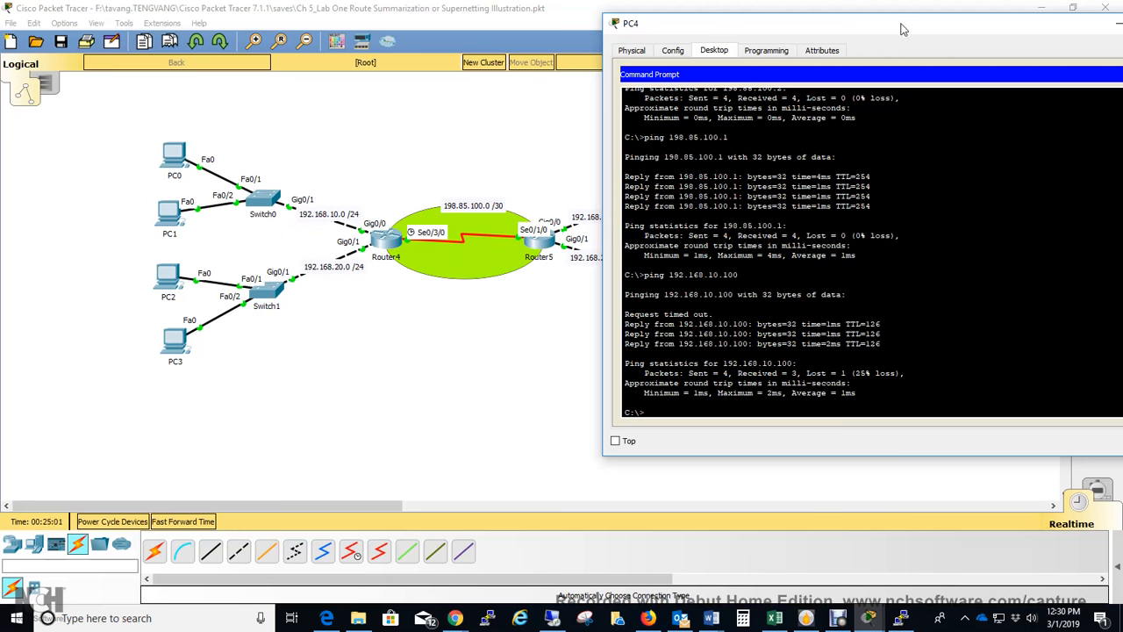
left_click_drag(905, 30, 616, 81)
left_click(896, 79)
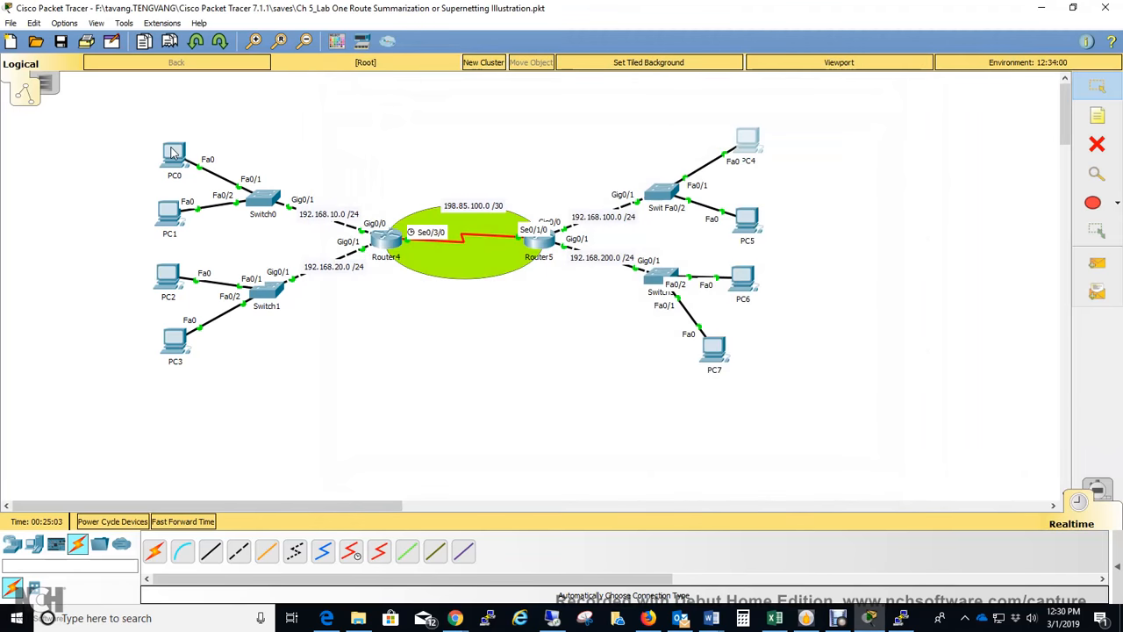
Run ipconfig in PC0's command prompt beside the topology and highlight the IP address and default gateway.
left_click(175, 154)
left_click(651, 177)
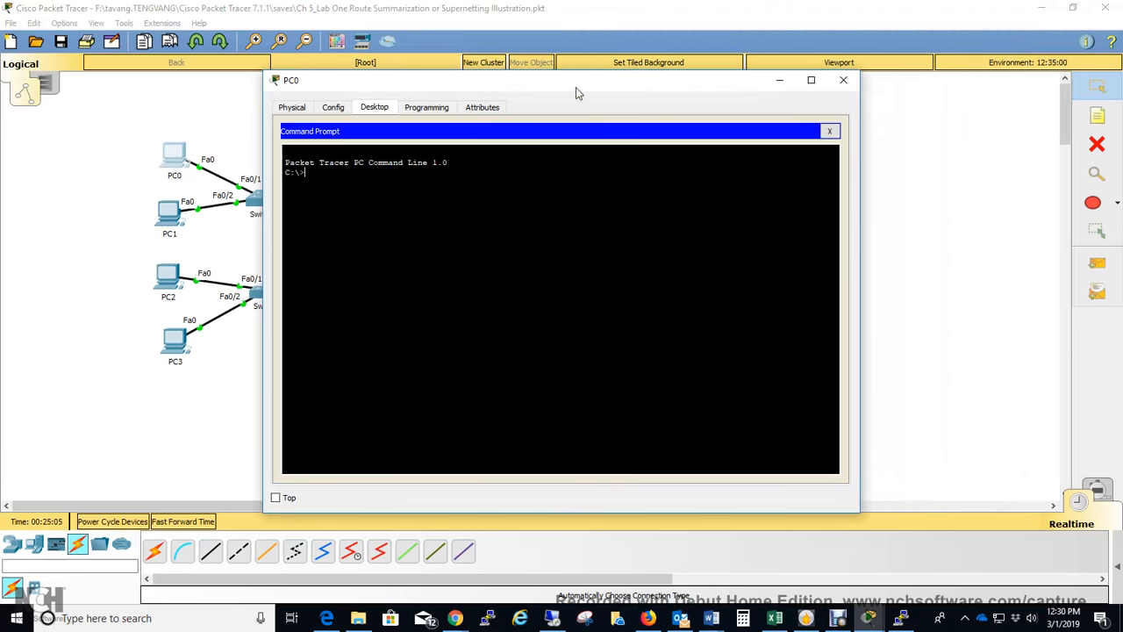
left_click_drag(576, 87, 672, 235)
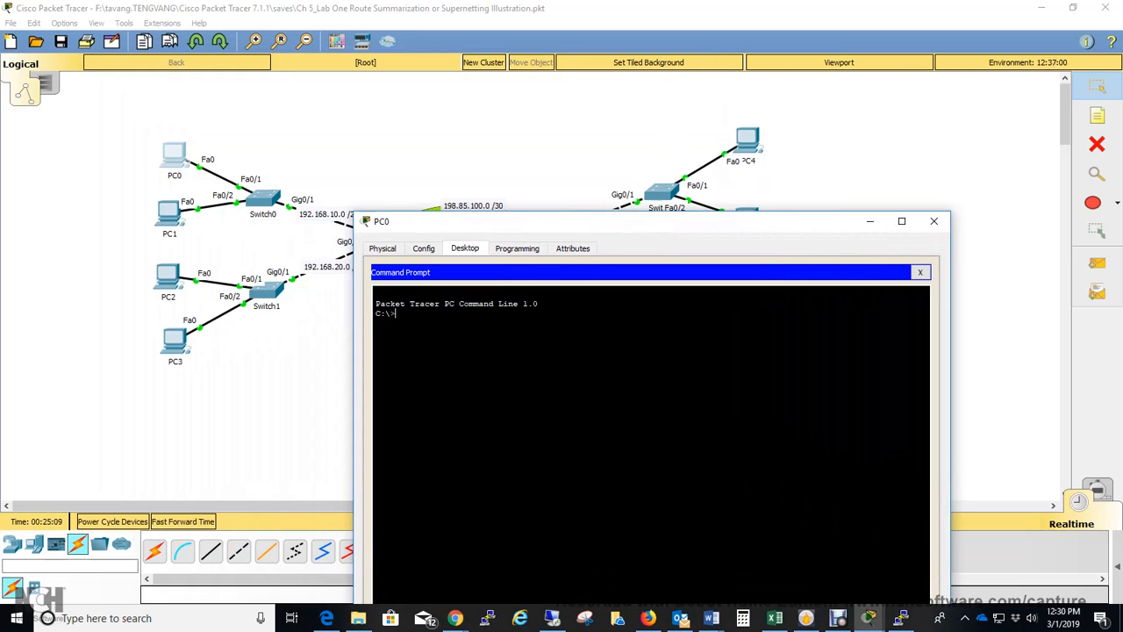
type("ipconfig")
key("Return")
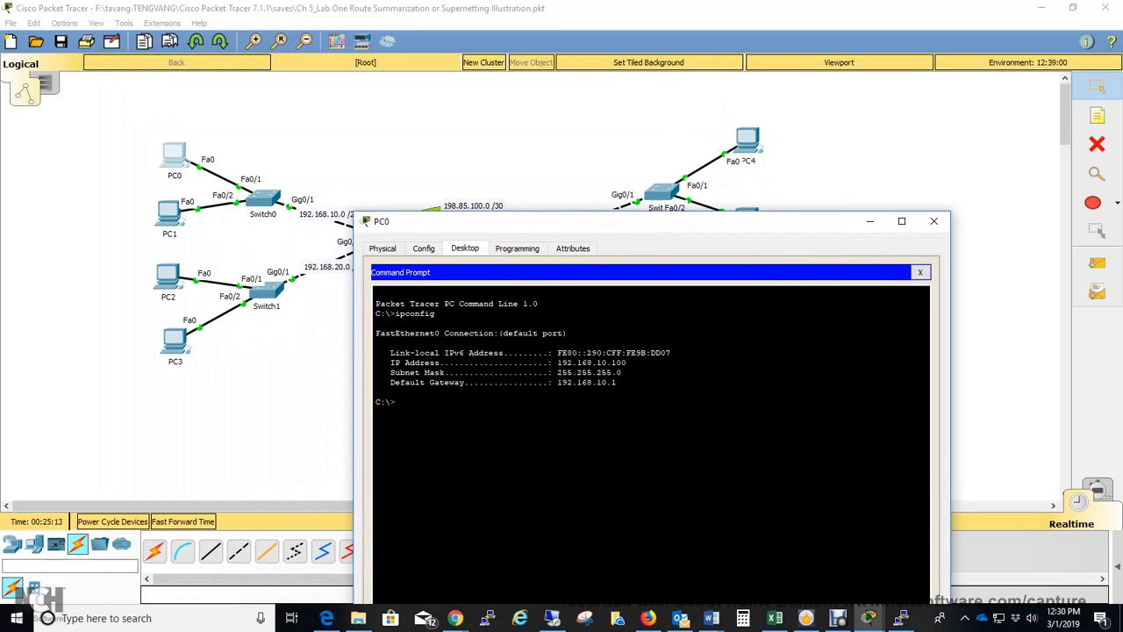
double_click(593, 362)
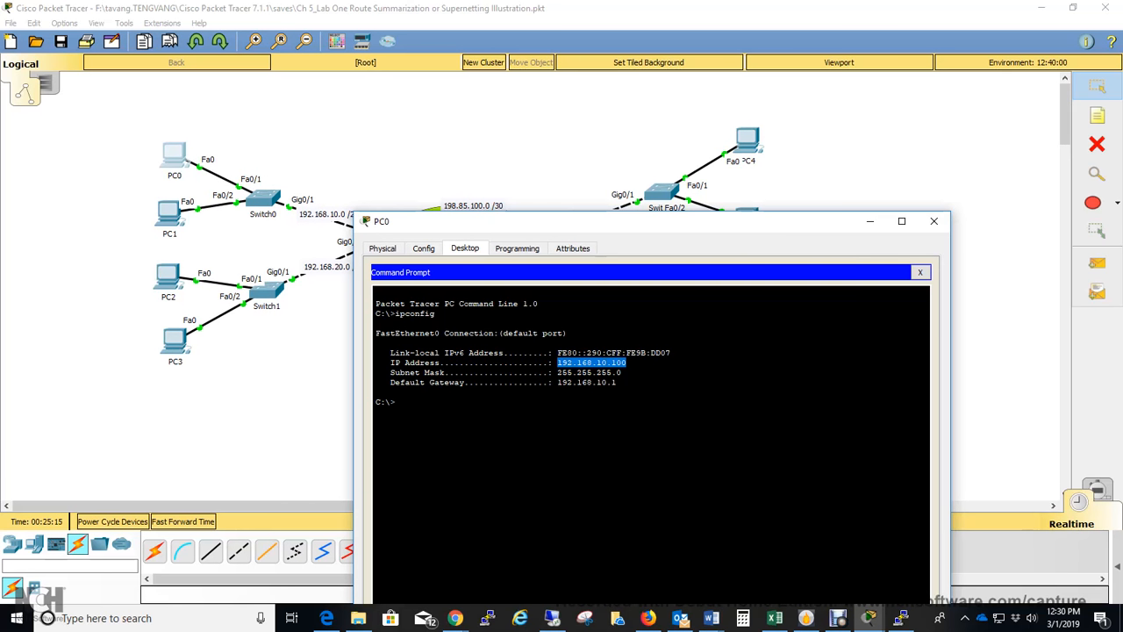
double_click(586, 383)
left_click(375, 392)
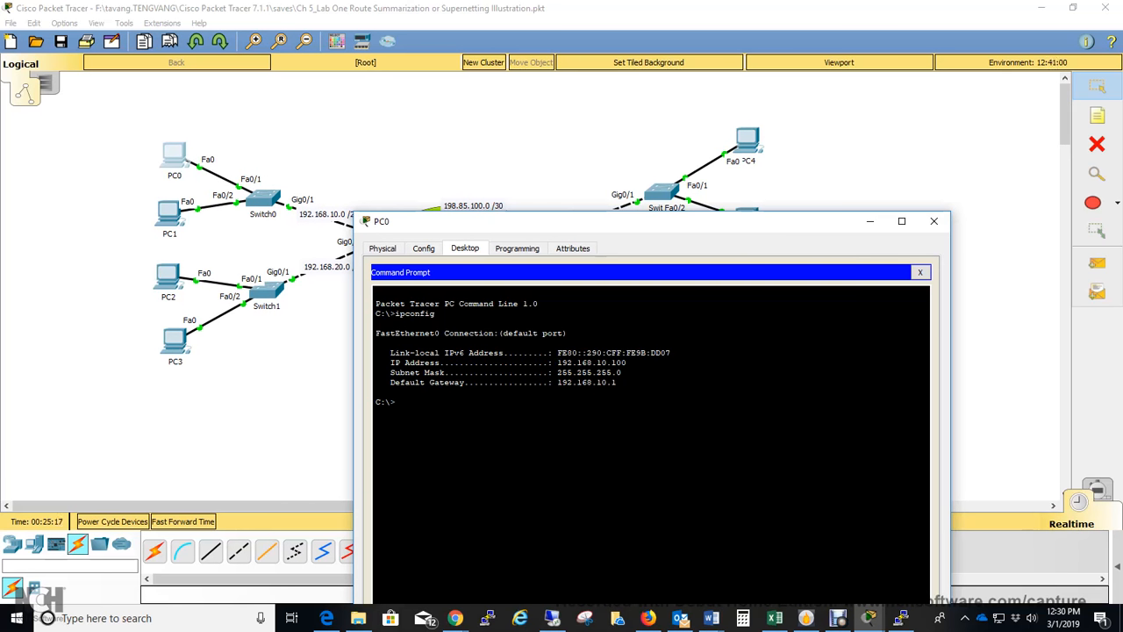
Ping PC4 at 192.168.100.100 from PC0's command prompt, and close PC0's window.
type("ping 192.168.100.100")
key("Return")
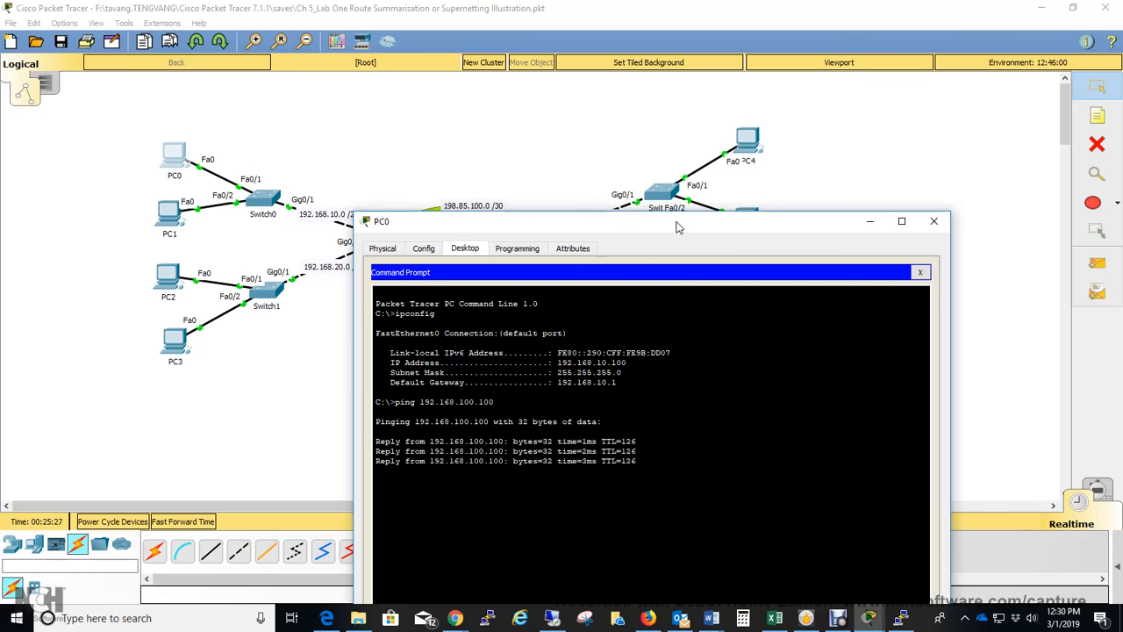
left_click_drag(678, 223, 697, 189)
left_click(964, 191)
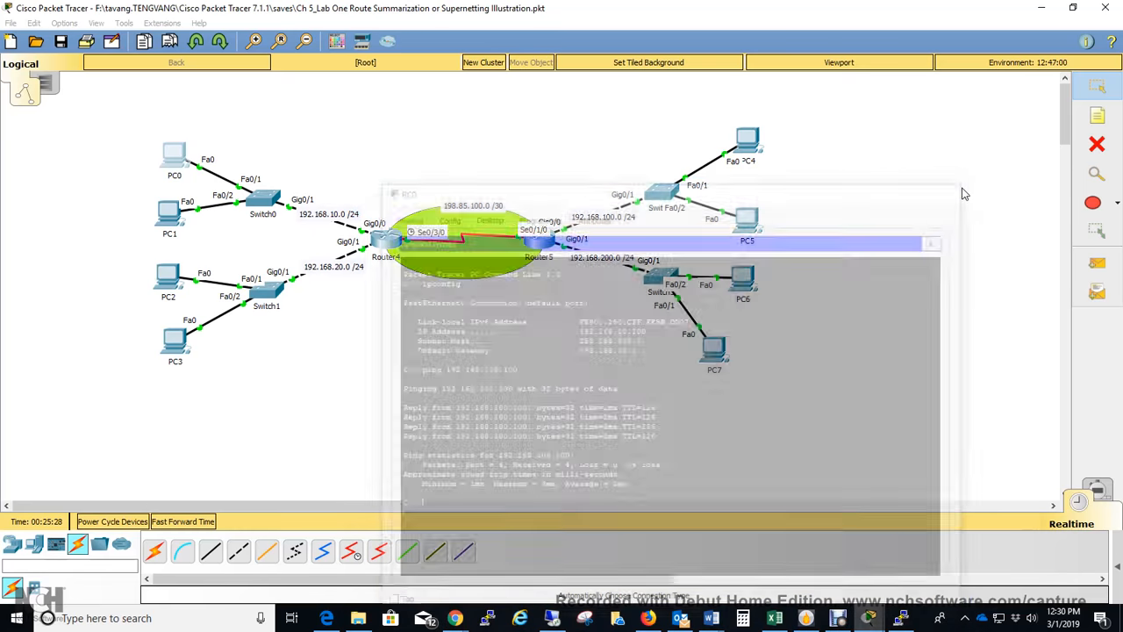